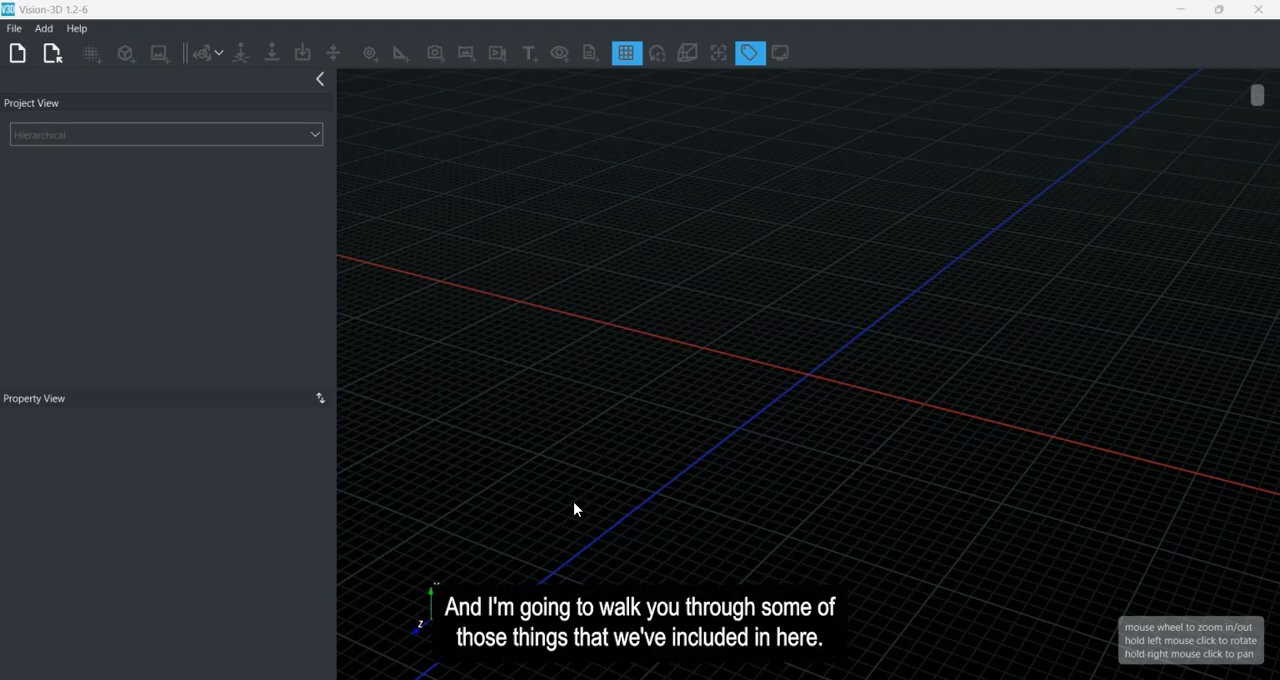
pyautogui.moveTo(731, 408)
pyautogui.mouseDown()
pyautogui.moveTo(740, 414)
pyautogui.moveTo(718, 412)
pyautogui.mouseUp()
pyautogui.moveTo(863, 407); pyautogui.dragTo(840, 425)
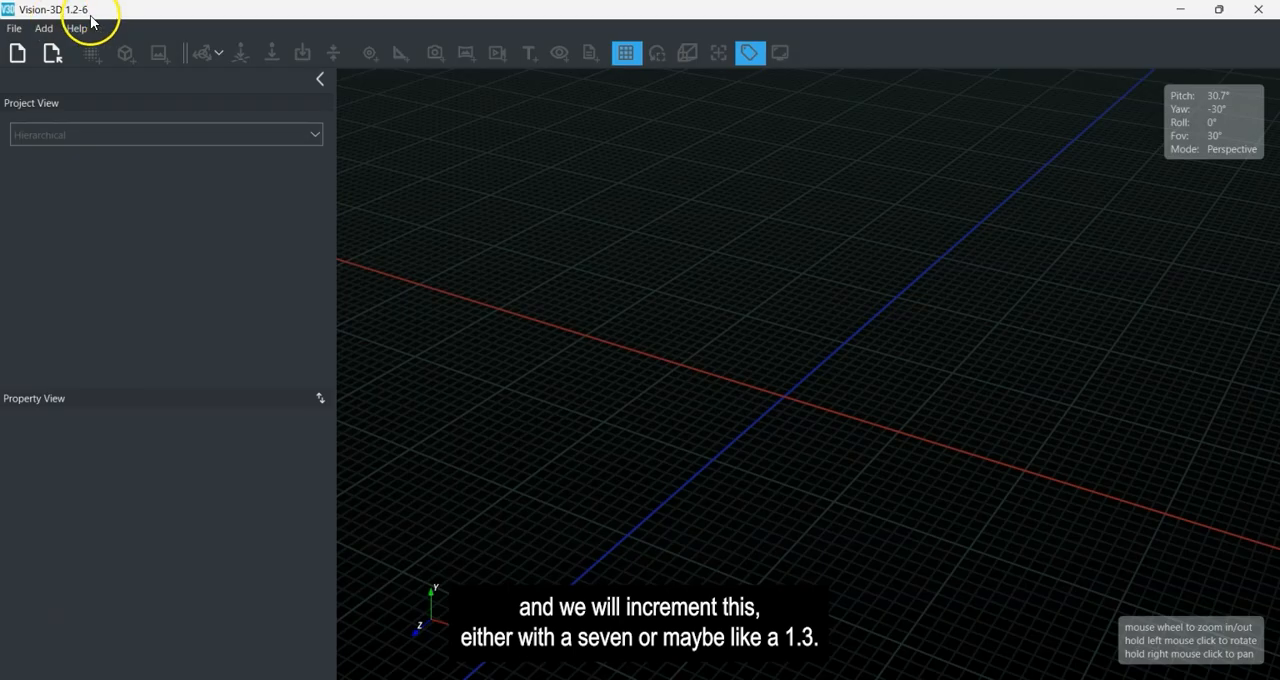
pyautogui.moveTo(771, 280); pyautogui.dragTo(680, 360)
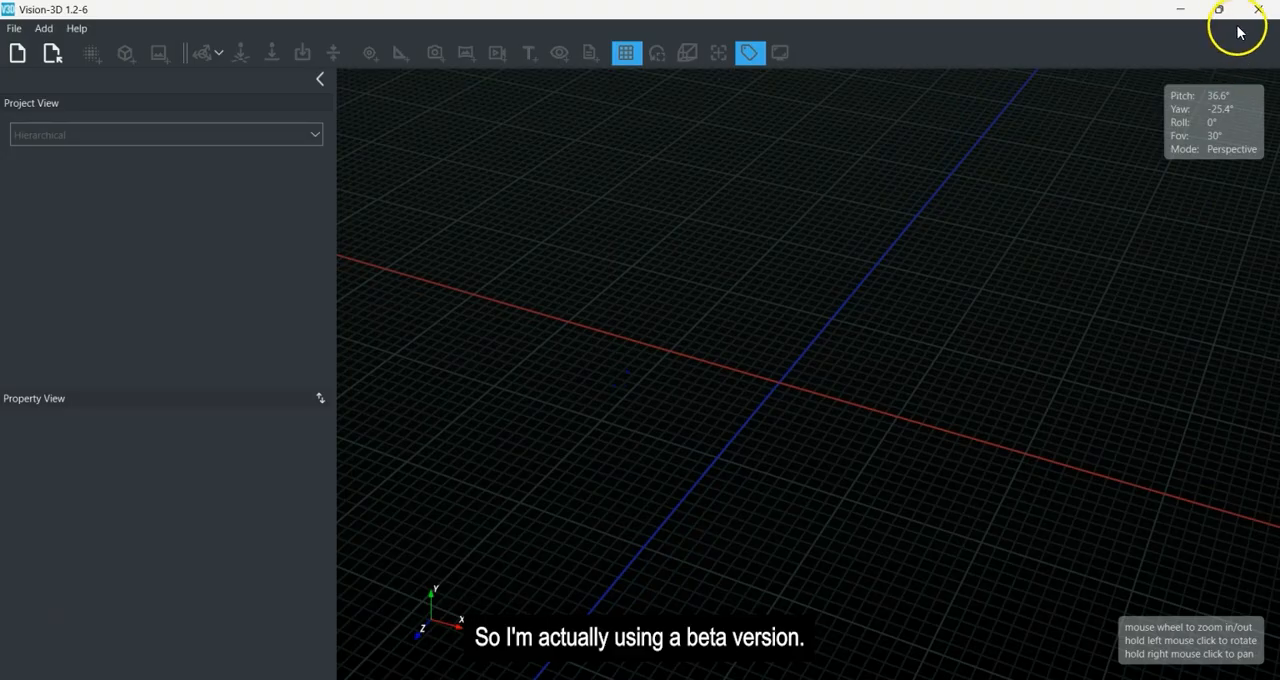
# Switch to the Vision-3D 1.2-91 window and create a new project in meters with the Z-up (right-handed) coordinate system.
pyautogui.click(1180, 14)
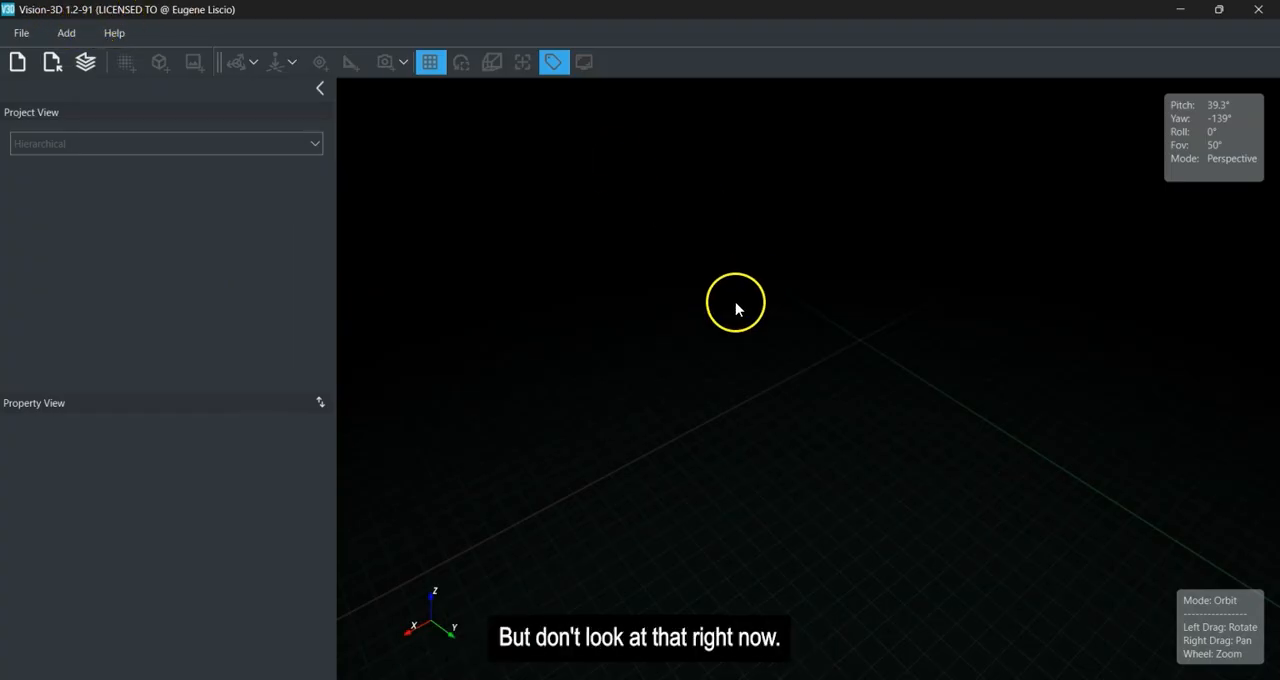
pyautogui.moveTo(772, 356); pyautogui.dragTo(790, 405, button='right')
pyautogui.scroll(5, 808, 406)
pyautogui.moveTo(842, 436); pyautogui.dragTo(797, 359, button='right')
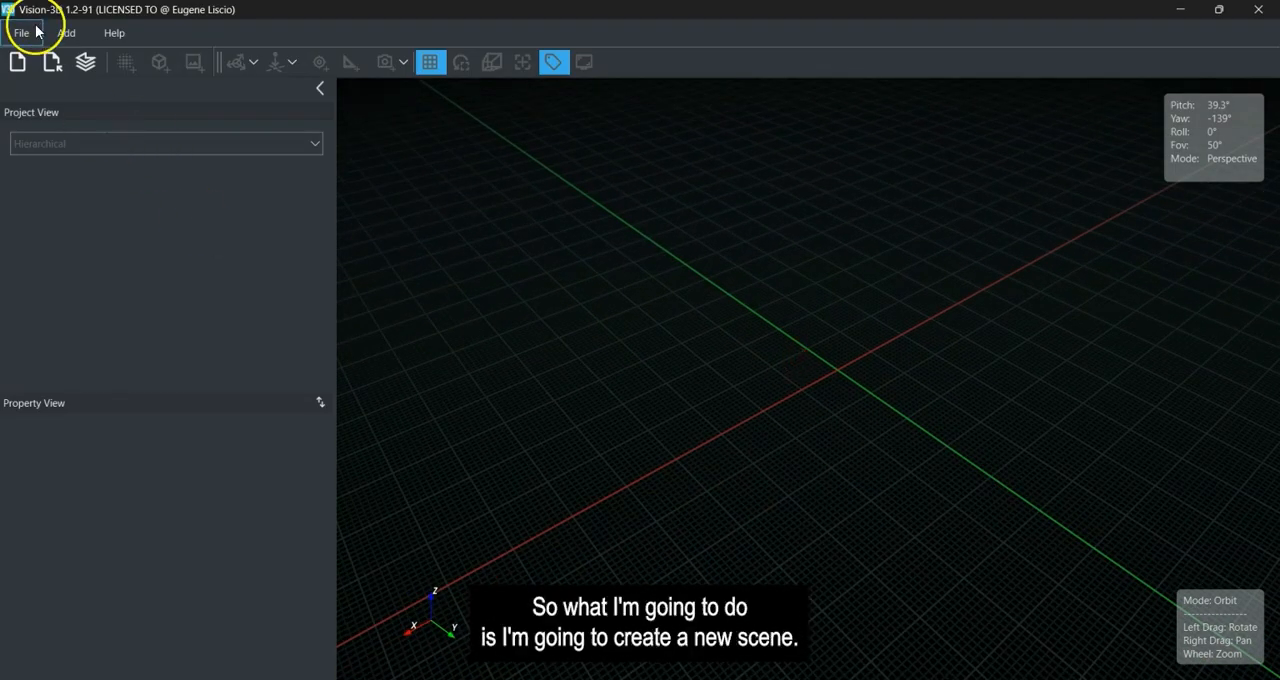
pyautogui.click(17, 62)
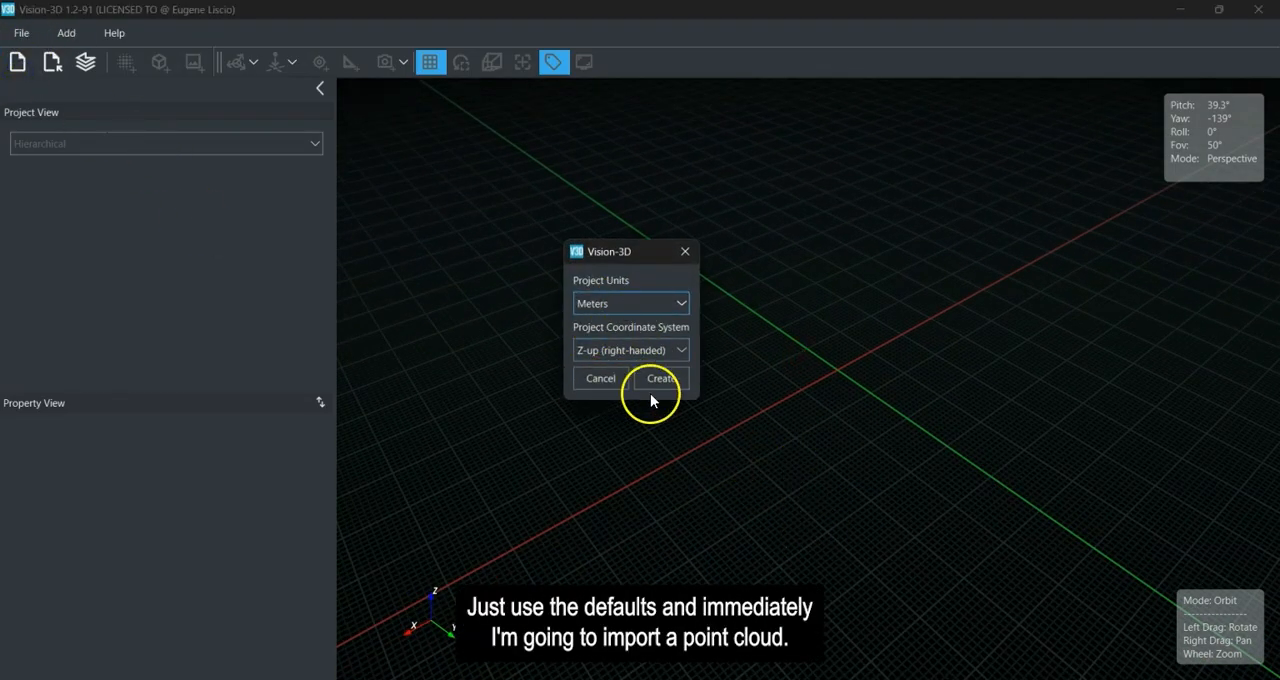
pyautogui.click(674, 380)
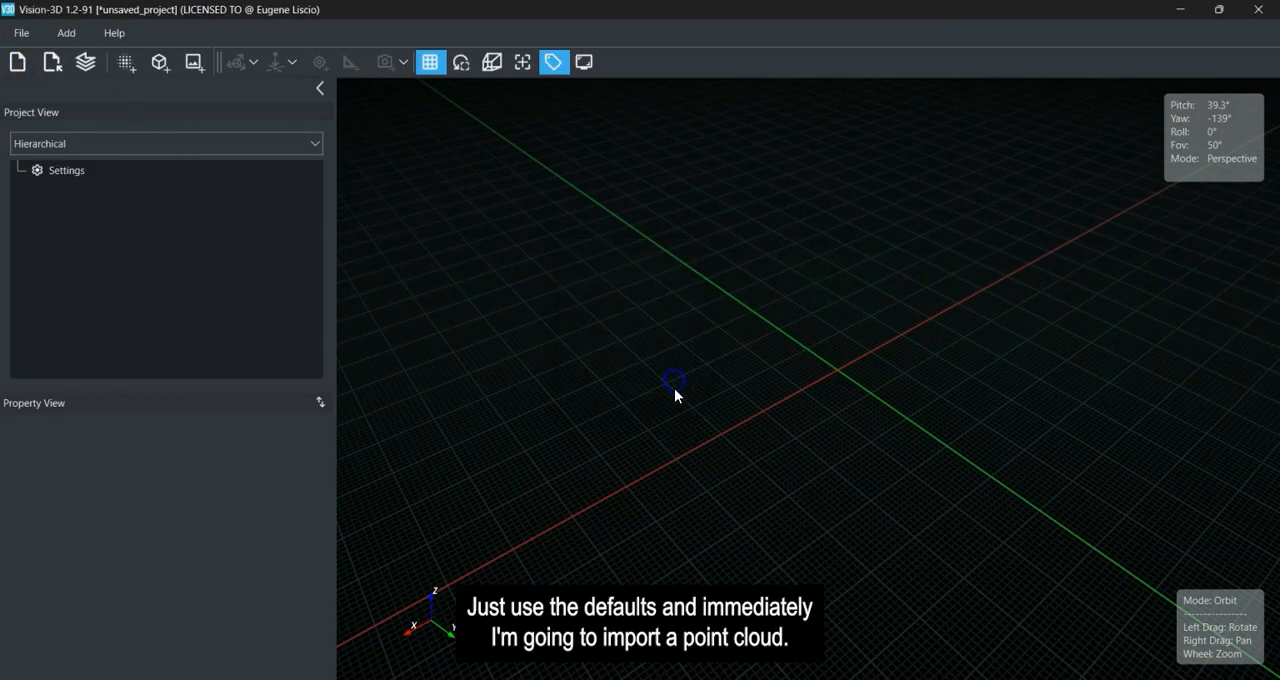
# Import the full R3D Road.e57 point cloud in meters with Z-up (right-handed) coordinates, centered on the origin.
pyautogui.click(128, 60)
pyautogui.click(270, 160)
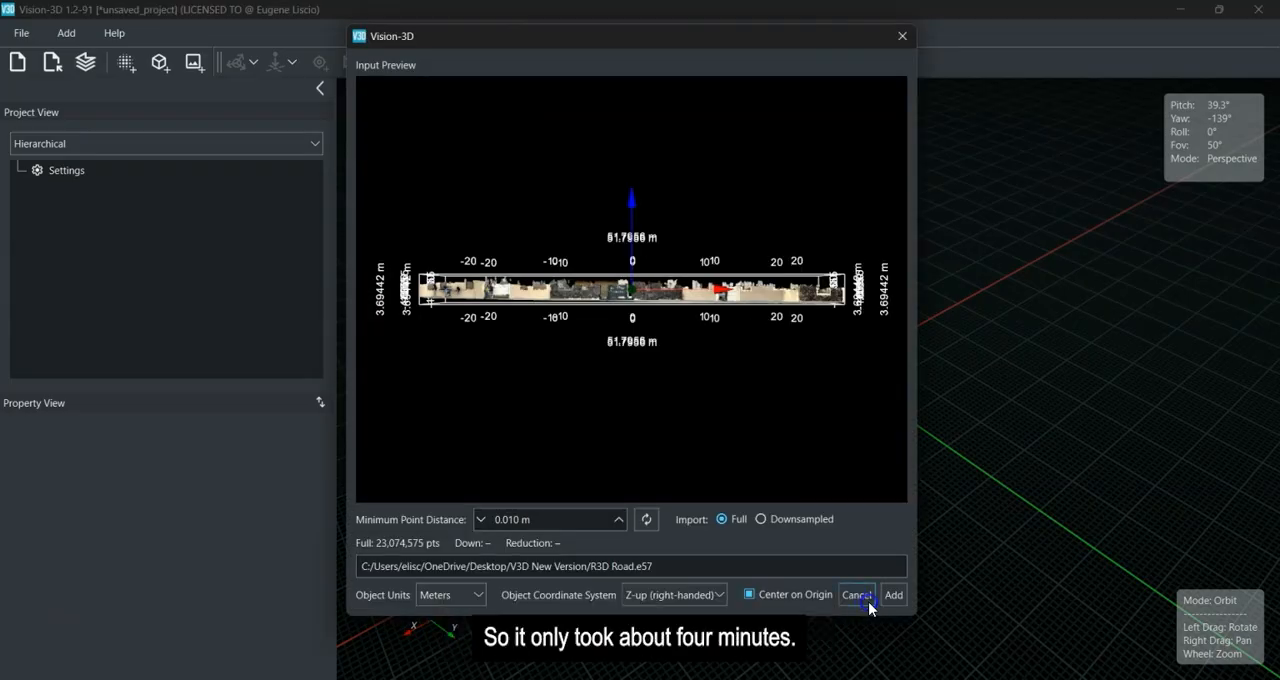
pyautogui.moveTo(685, 355); pyautogui.dragTo(626, 402)
pyautogui.moveTo(721, 371)
pyautogui.mouseDown()
pyautogui.moveTo(738, 365)
pyautogui.moveTo(718, 381)
pyautogui.mouseUp()
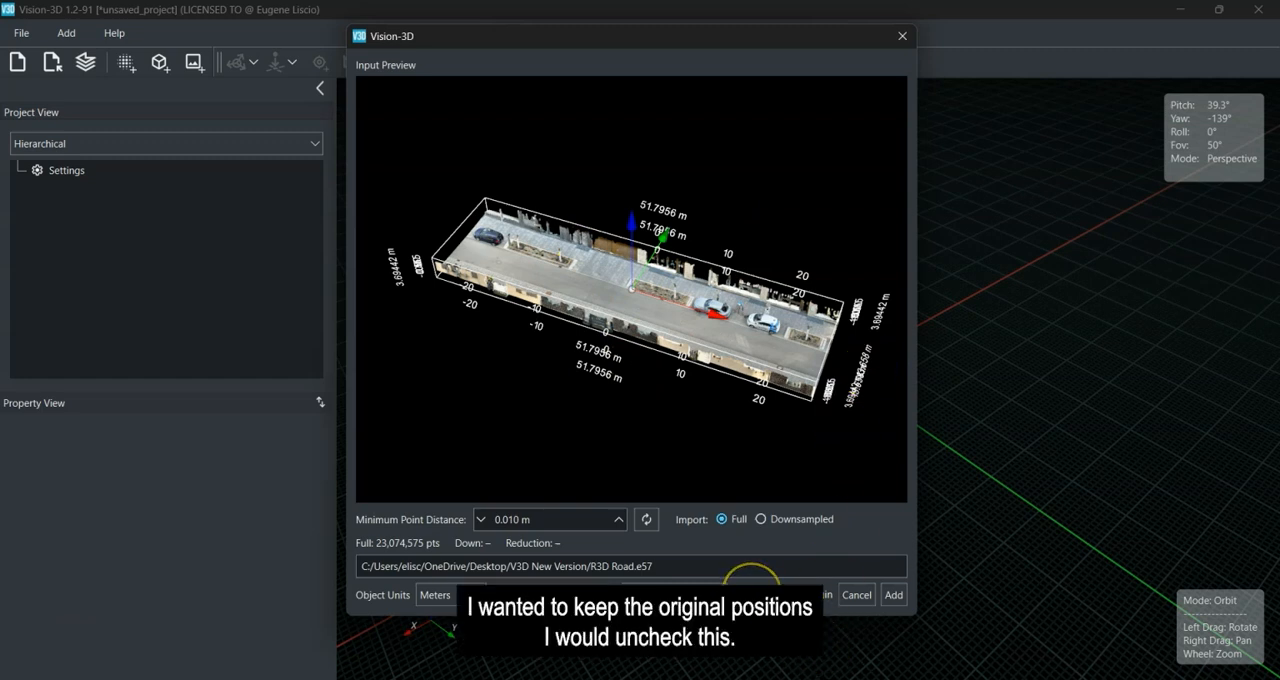
pyautogui.click(815, 595)
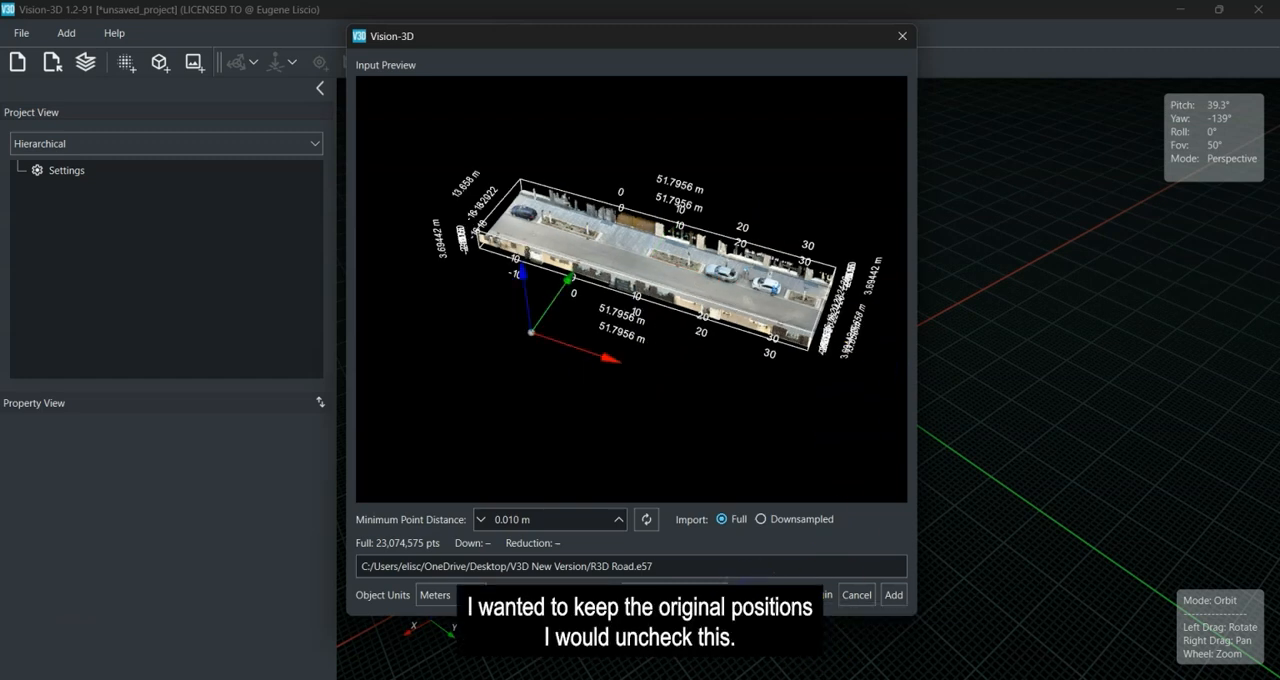
pyautogui.click(752, 594)
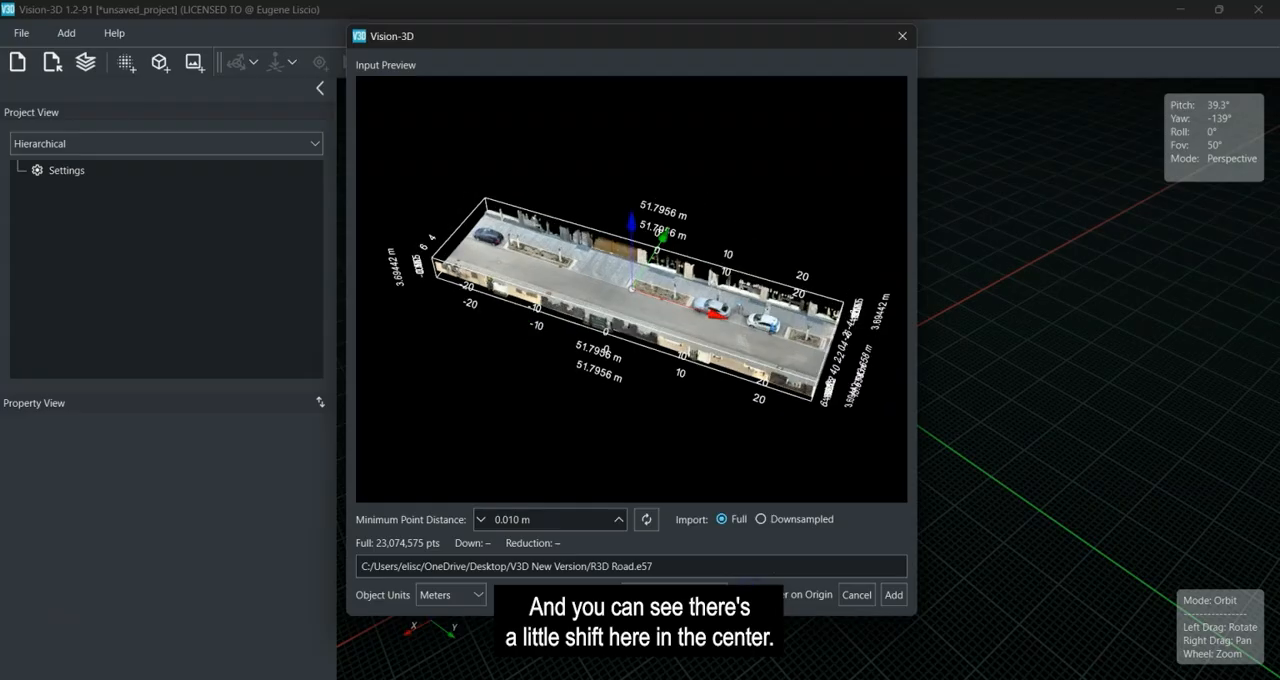
pyautogui.click(891, 596)
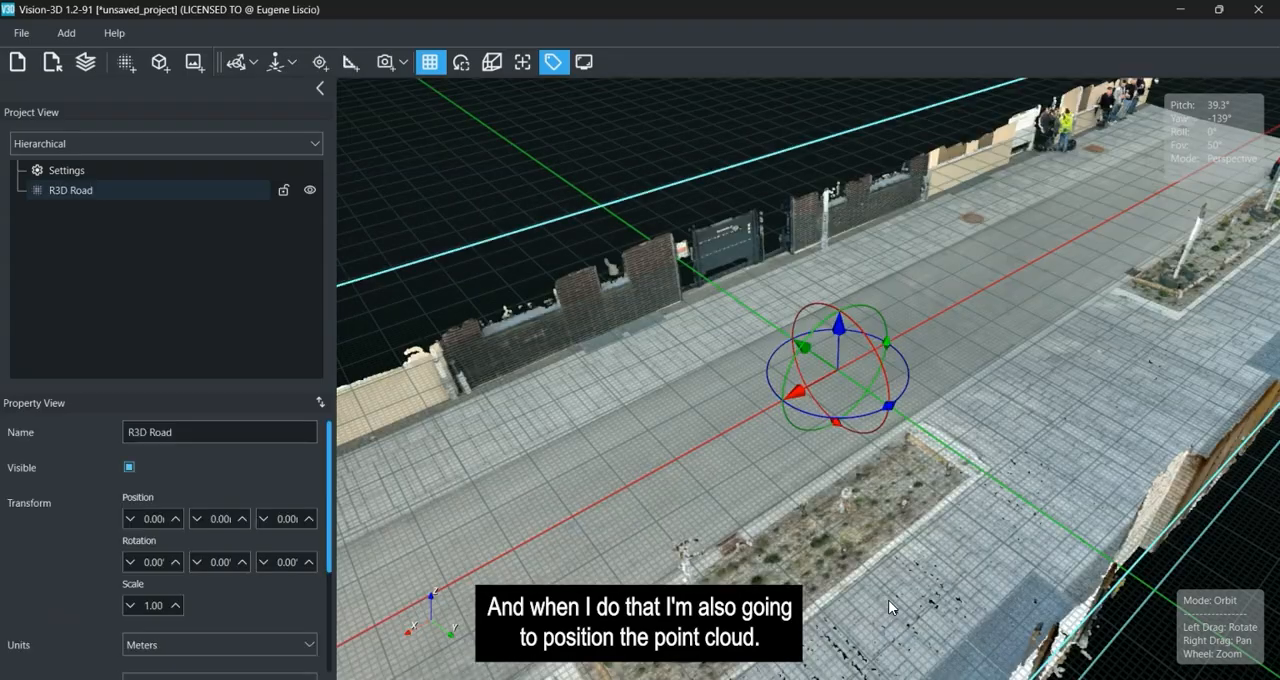
# Examine the height of the road surface relative to the grid from several angles.
pyautogui.moveTo(866, 402); pyautogui.dragTo(860, 443)
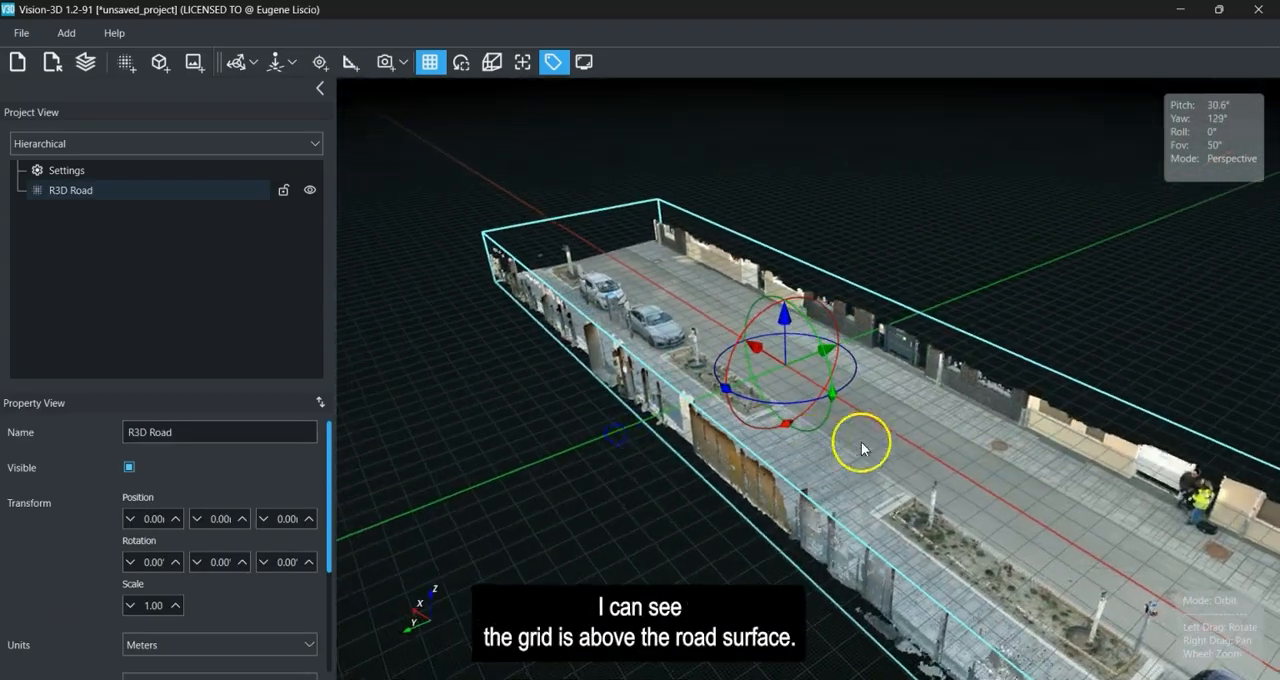
pyautogui.moveTo(1062, 505); pyautogui.dragTo(898, 440)
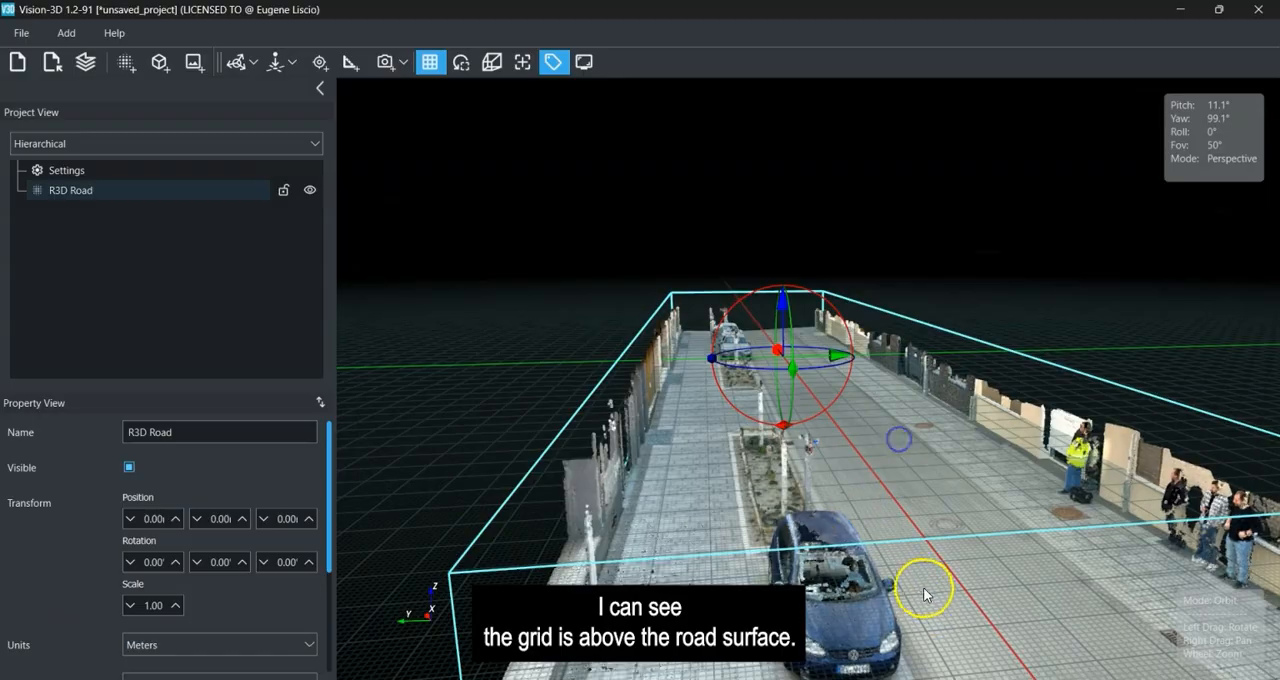
pyautogui.scroll(-5, 914, 549)
pyautogui.scroll(-2, 825, 521)
pyautogui.moveTo(828, 522); pyautogui.dragTo(968, 586)
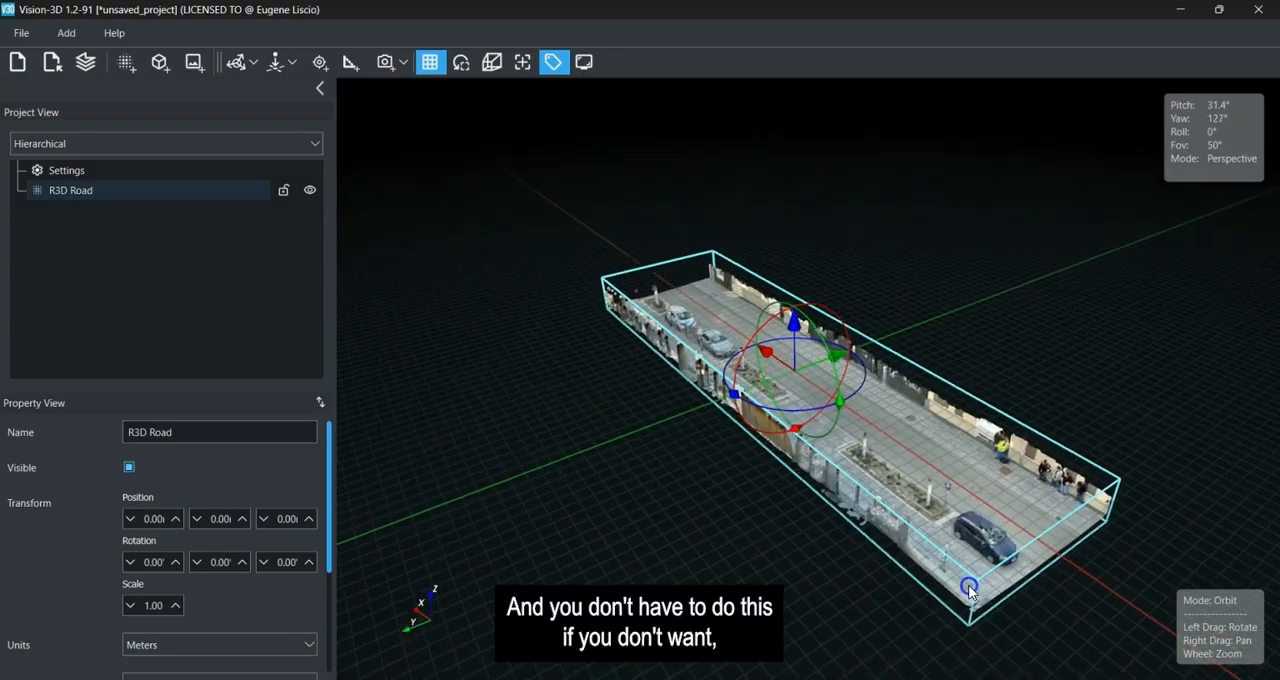
pyautogui.scroll(5, 710, 495)
pyautogui.moveTo(570, 502); pyautogui.dragTo(723, 559)
pyautogui.moveTo(767, 567); pyautogui.dragTo(673, 503, button='right')
pyautogui.scroll(-2, 701, 502)
pyautogui.scroll(-1, 705, 504)
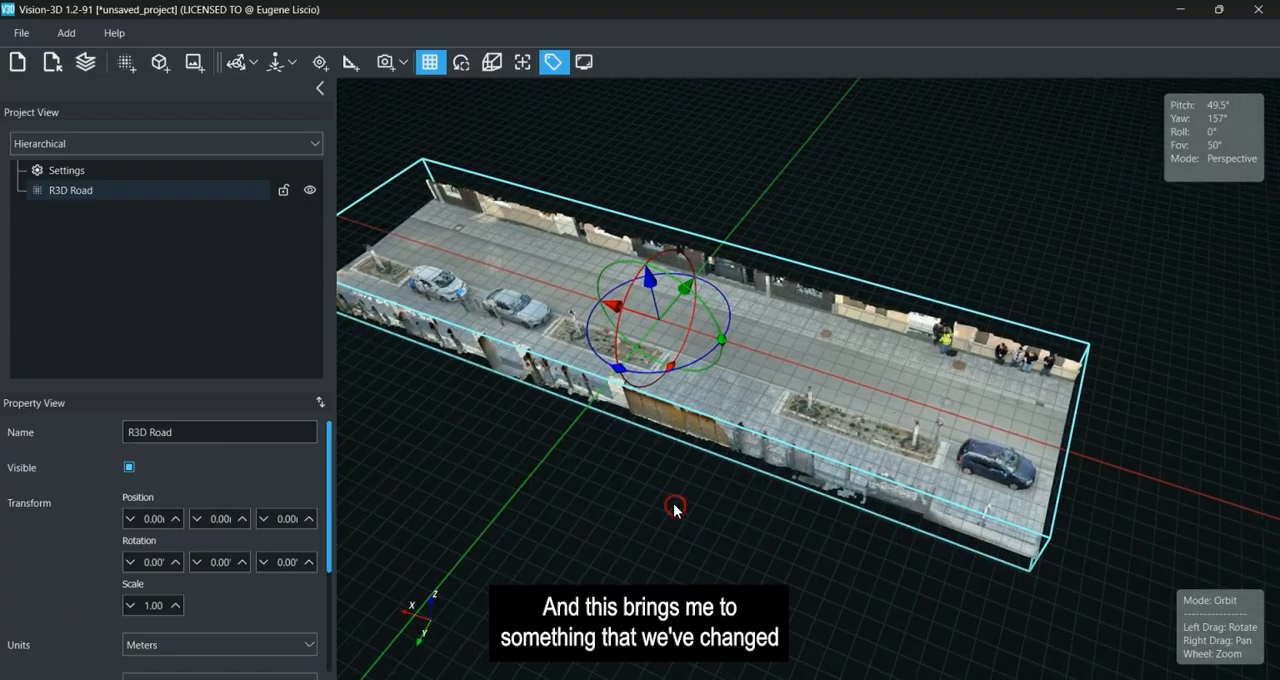
pyautogui.scroll(3, 729, 530)
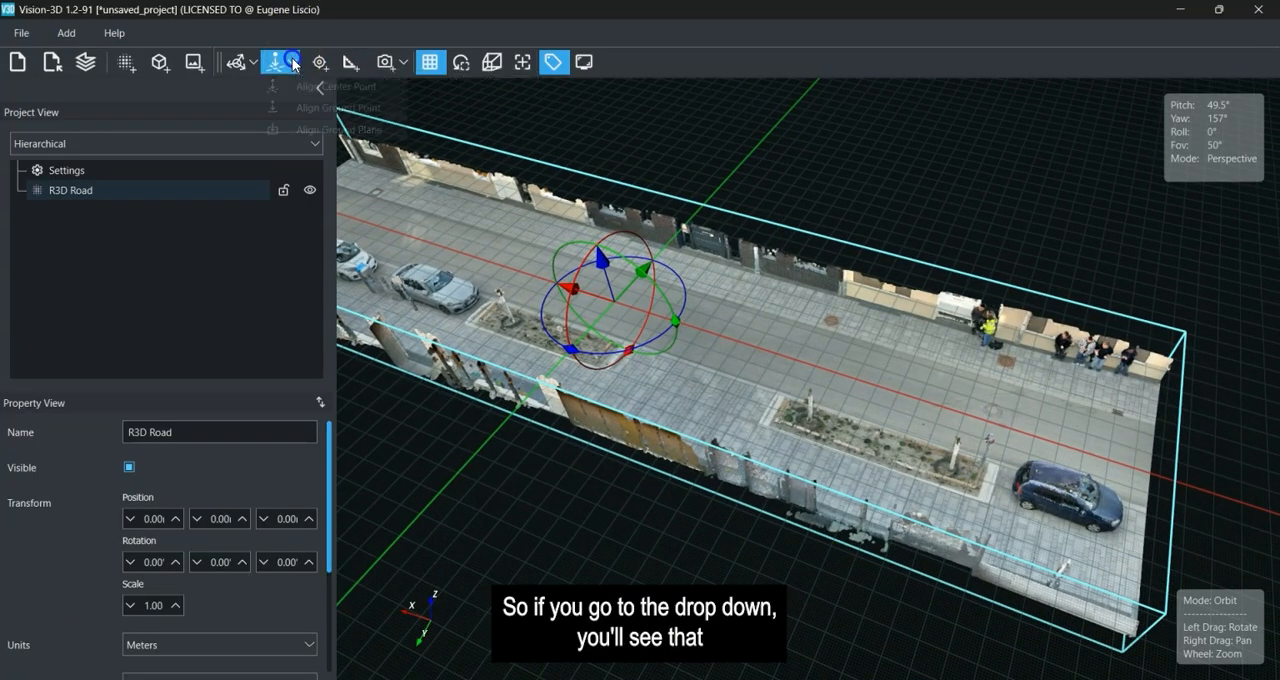
# Align the road point cloud to the ground using a point on the road beside the dark blue car.
pyautogui.click(293, 62)
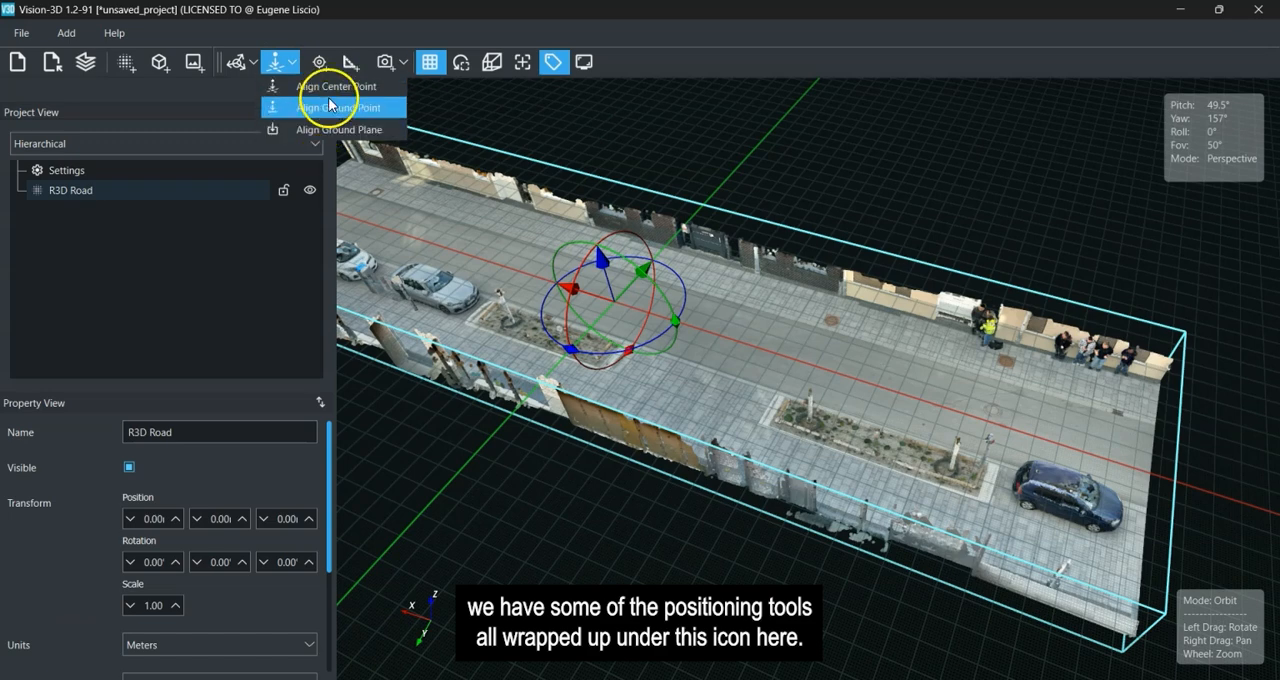
pyautogui.click(295, 63)
pyautogui.click(295, 63)
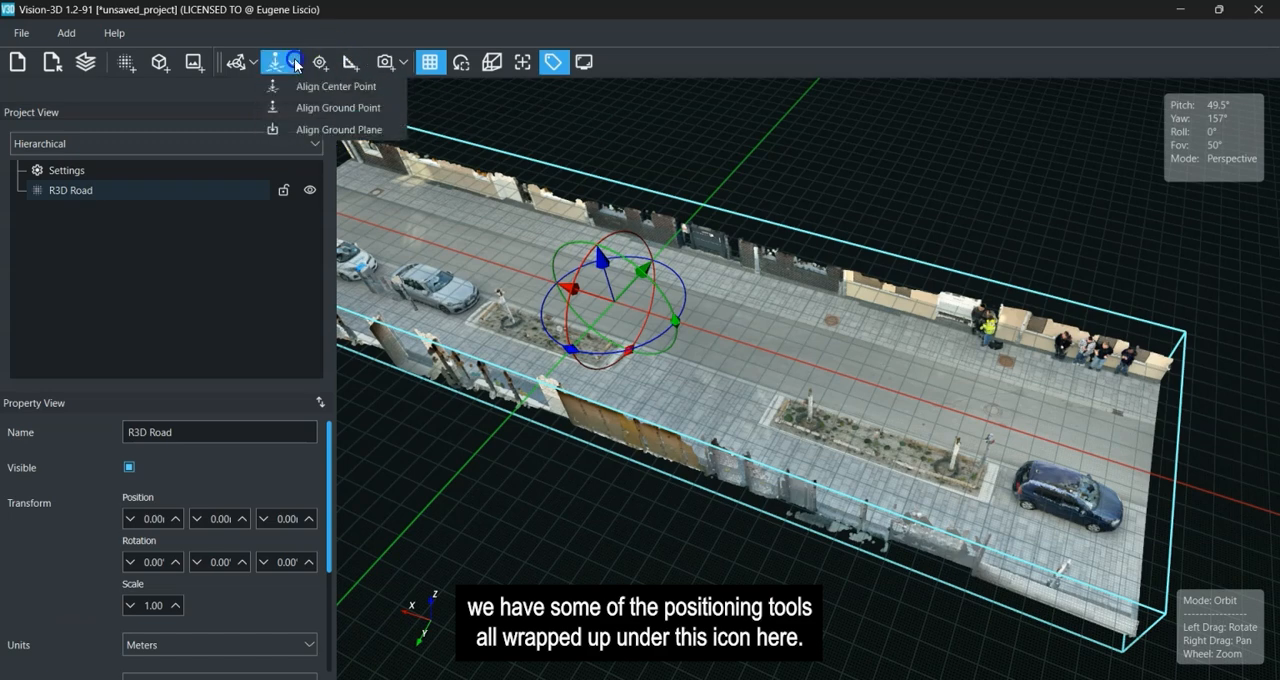
pyautogui.click(330, 117)
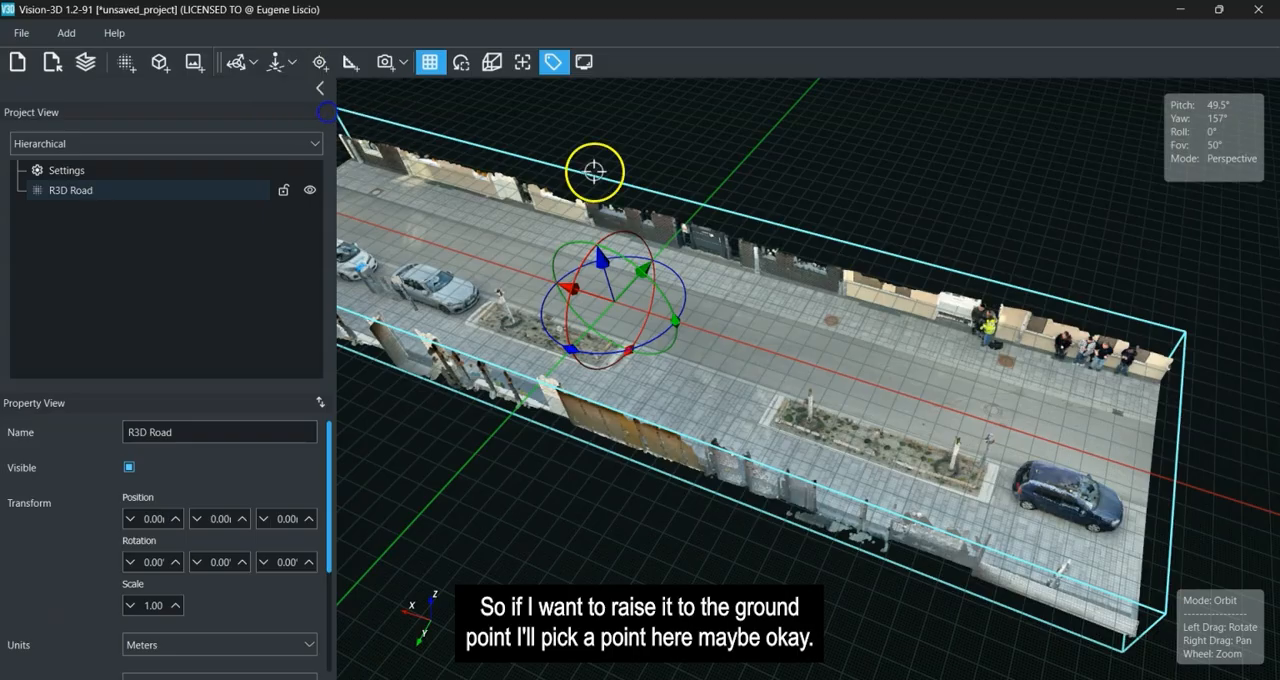
pyautogui.click(1107, 459)
pyautogui.moveTo(500, 508); pyautogui.dragTo(826, 527, button='right')
pyautogui.moveTo(826, 530)
pyautogui.mouseDown()
pyautogui.moveTo(758, 508)
pyautogui.moveTo(863, 557)
pyautogui.moveTo(831, 526)
pyautogui.mouseUp()
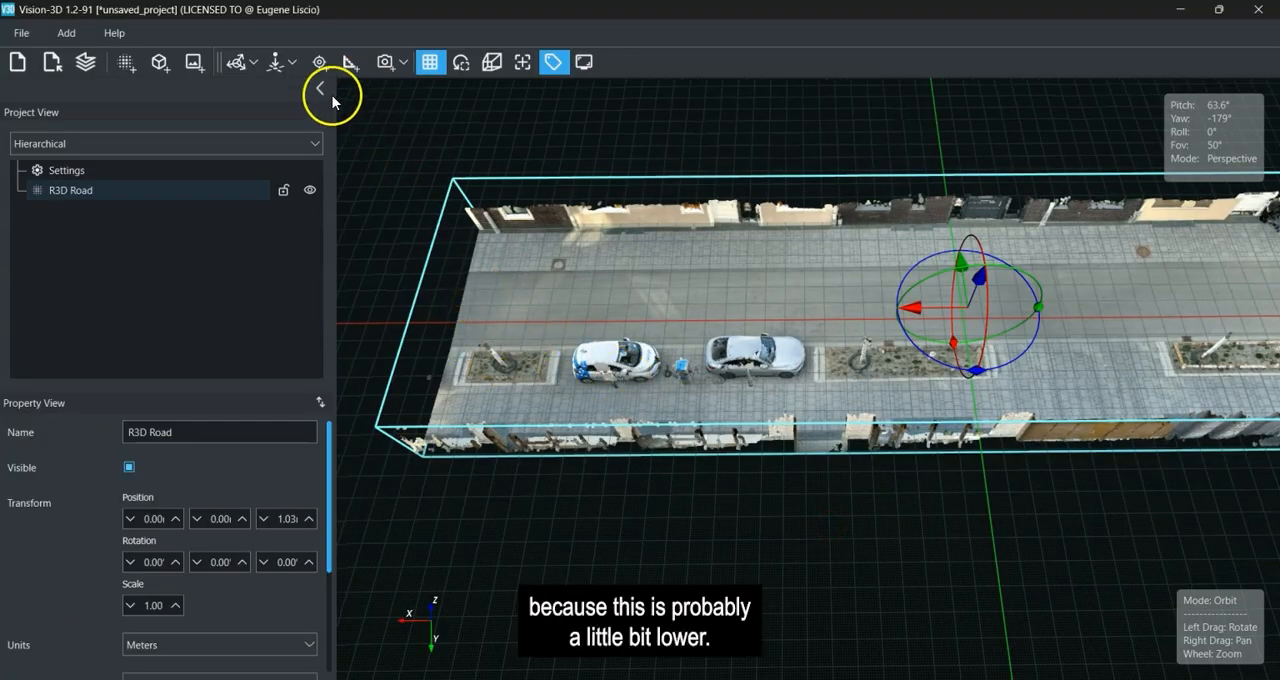
# Align the road point cloud to the ground using a road point at the far end, near the white car.
pyautogui.click(292, 62)
pyautogui.click(300, 108)
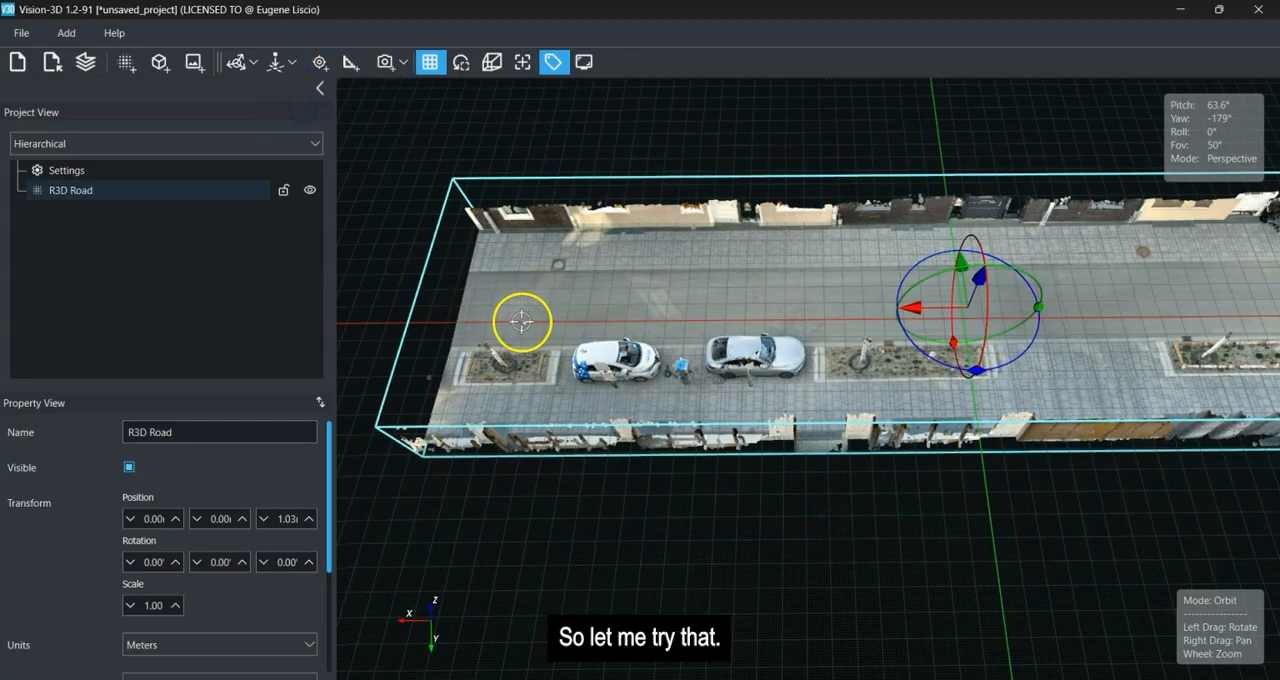
pyautogui.click(521, 321)
pyautogui.moveTo(457, 380); pyautogui.dragTo(785, 492)
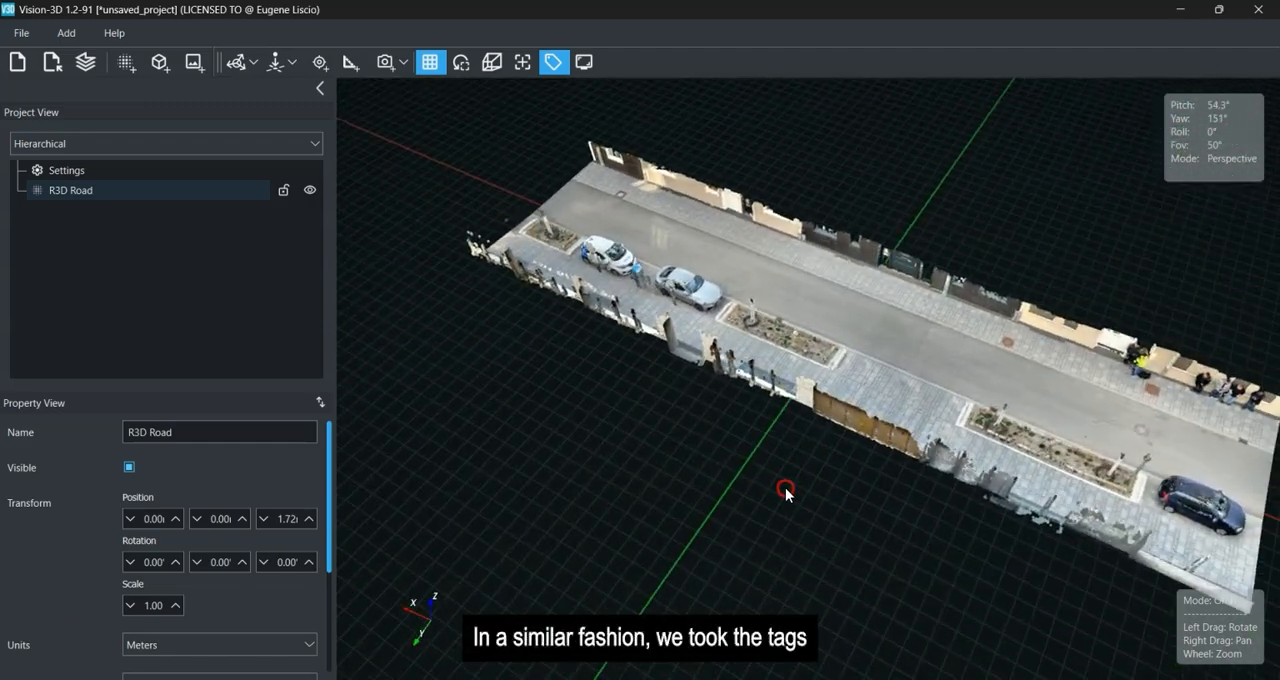
# Review the tag types that can be added to the scene, including audio, URL and document tags.
pyautogui.click(405, 63)
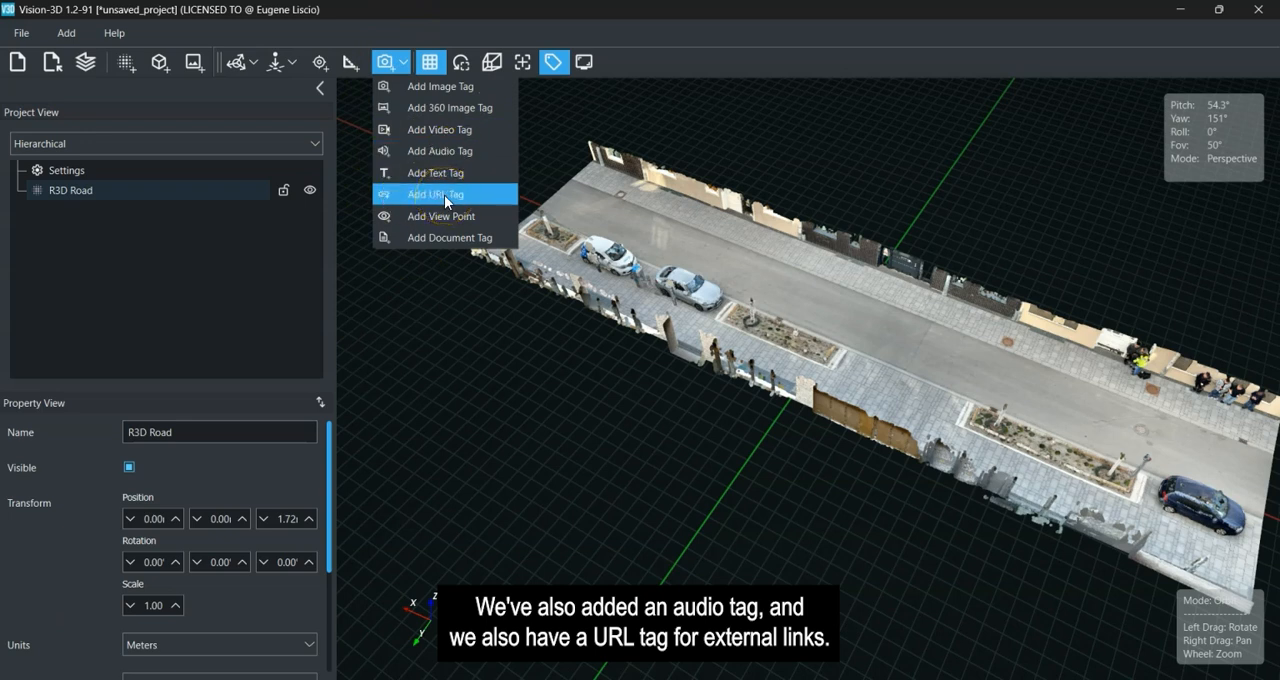
pyautogui.click(418, 36)
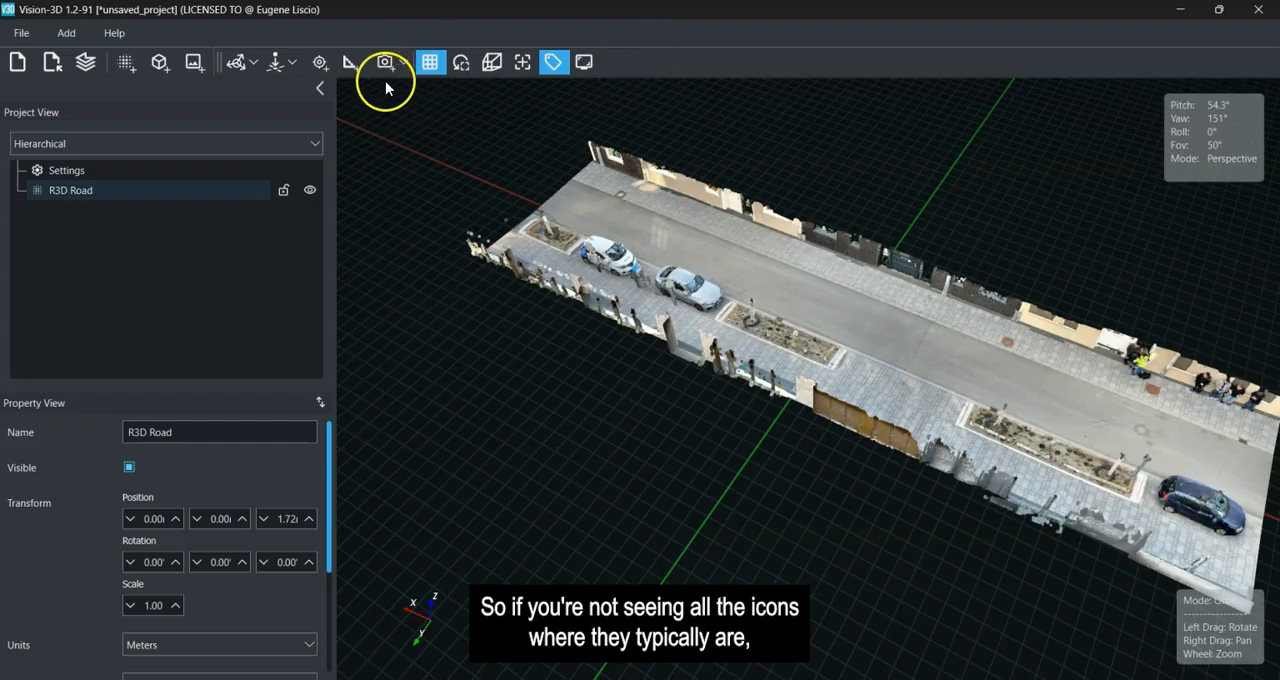
pyautogui.click(392, 63)
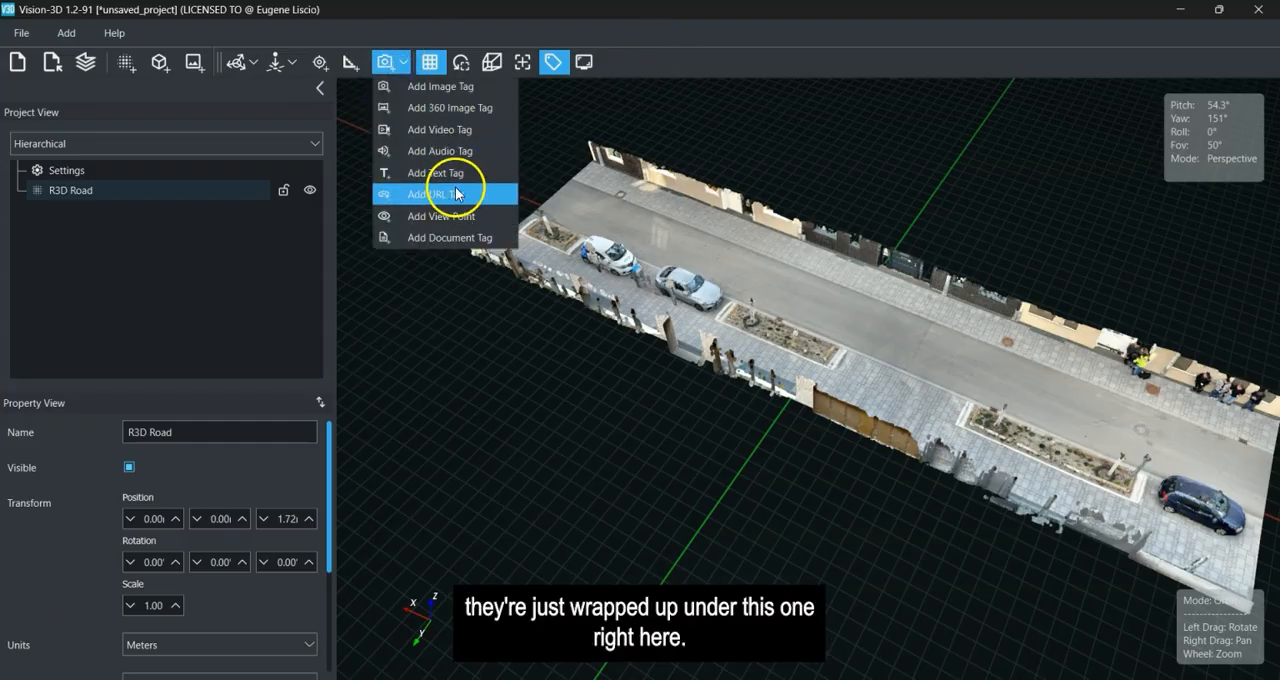
pyautogui.click(658, 455)
pyautogui.moveTo(658, 455); pyautogui.dragTo(714, 451)
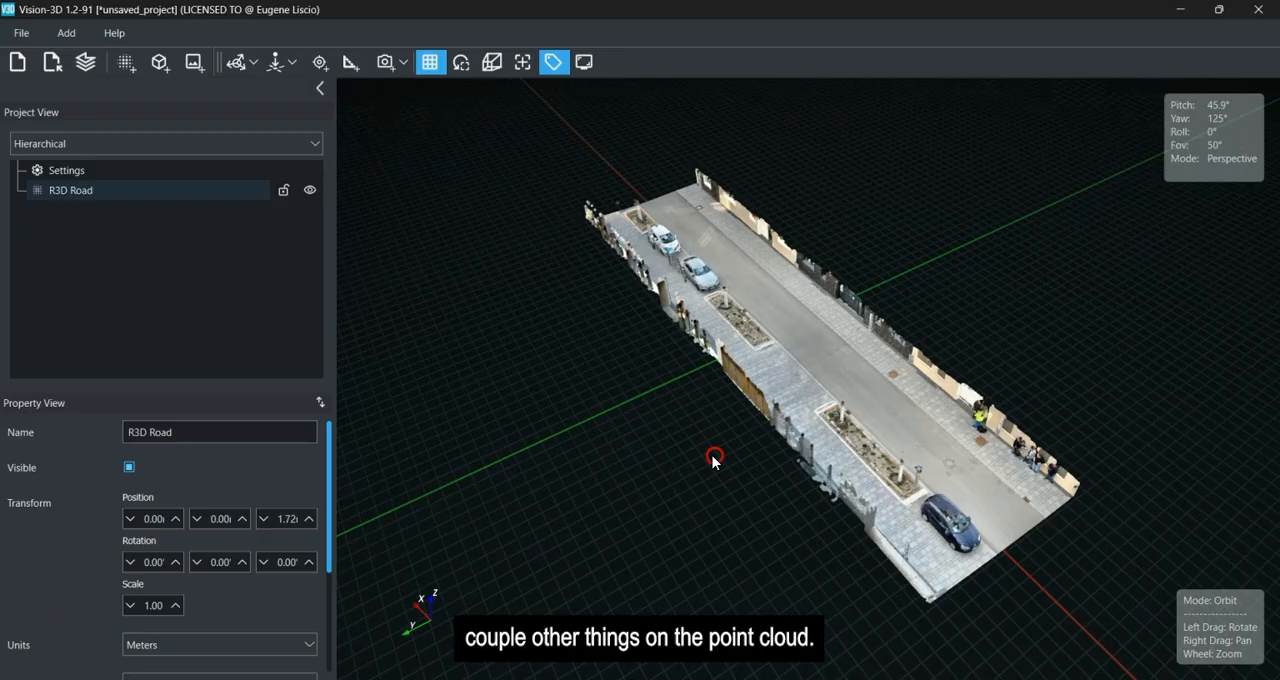
# Select the R3D Road point cloud and lock it against being moved or rotated.
pyautogui.click(792, 291)
pyautogui.moveTo(706, 318); pyautogui.dragTo(557, 423)
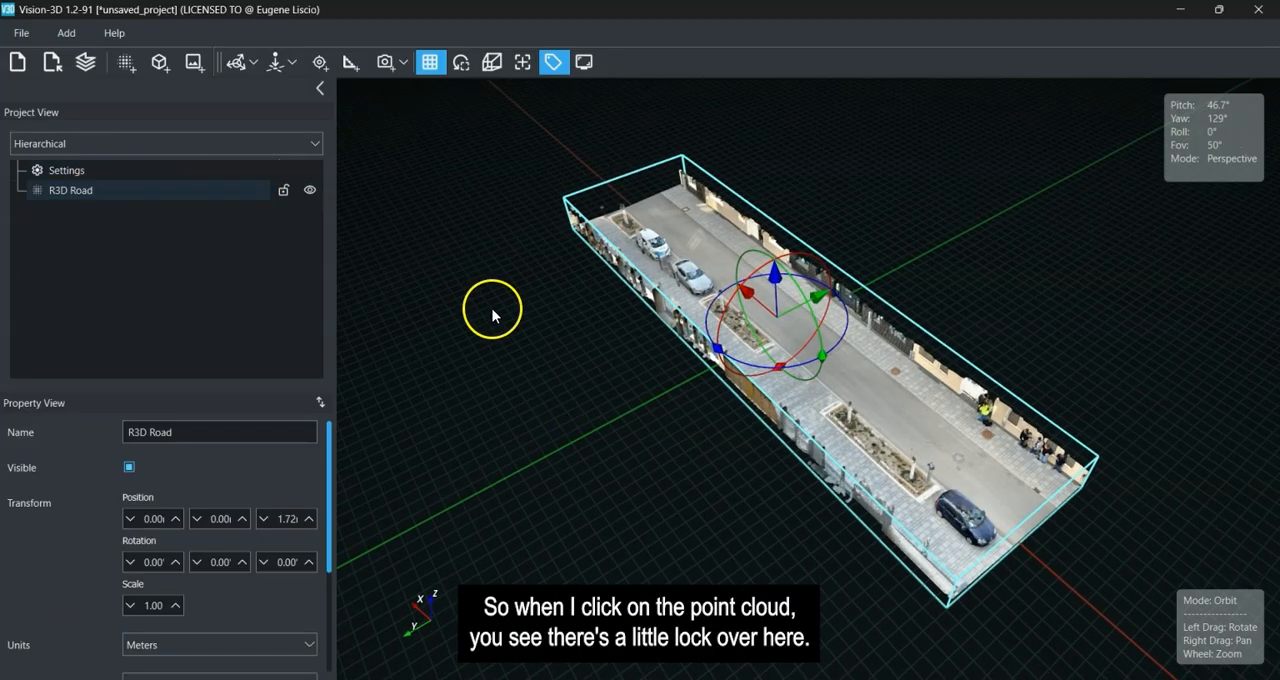
pyautogui.moveTo(492, 315); pyautogui.dragTo(492, 308)
pyautogui.click(679, 289)
pyautogui.click(283, 190)
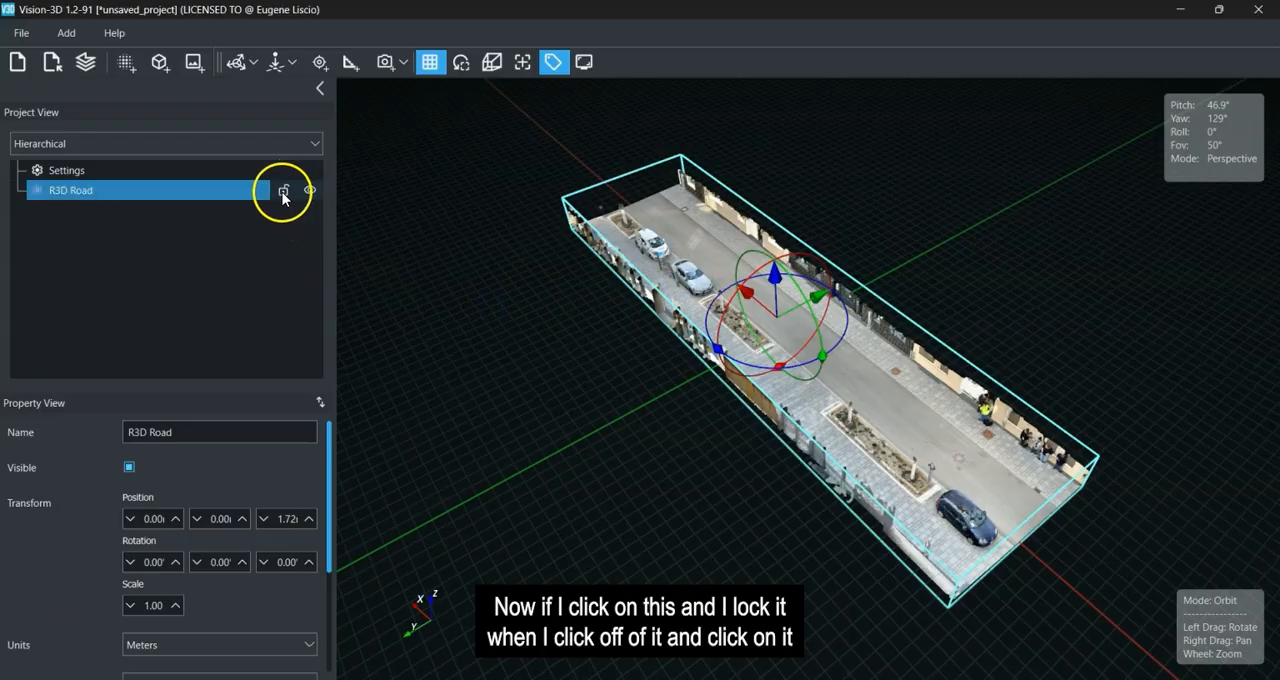
# Deselect and reselect the locked road point cloud several times to check its bounding box and transform gizmo.
pyautogui.click(568, 350)
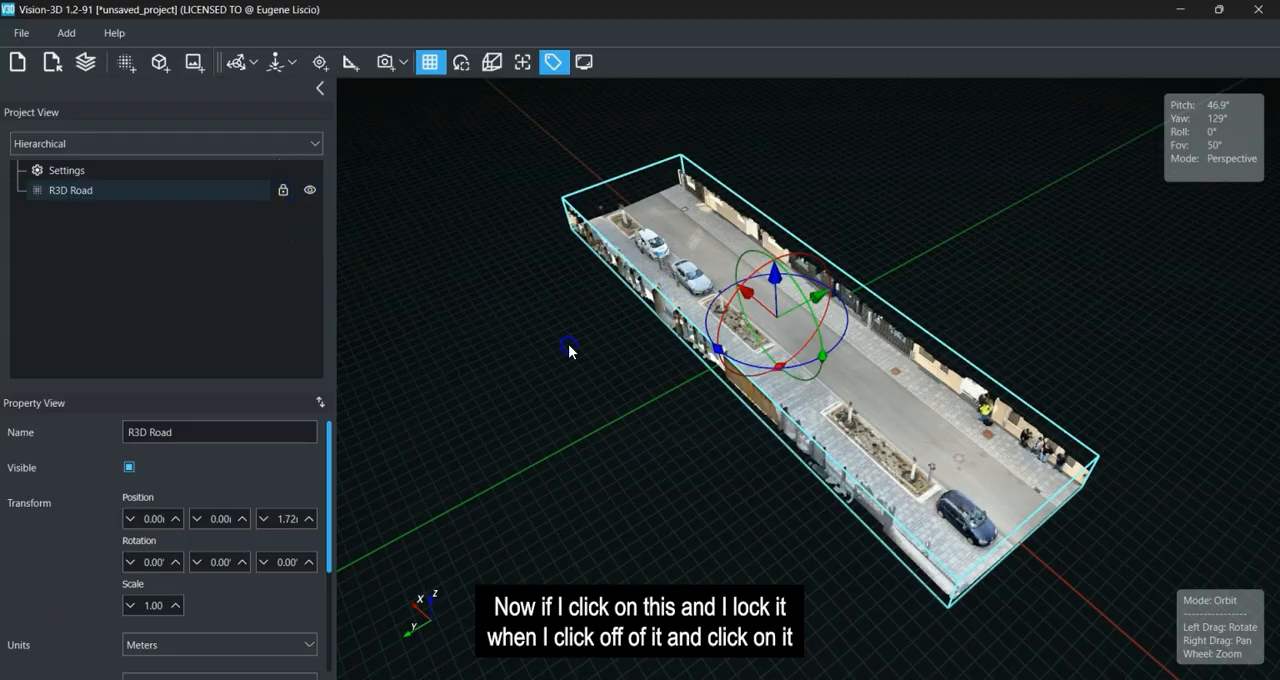
pyautogui.click(782, 341)
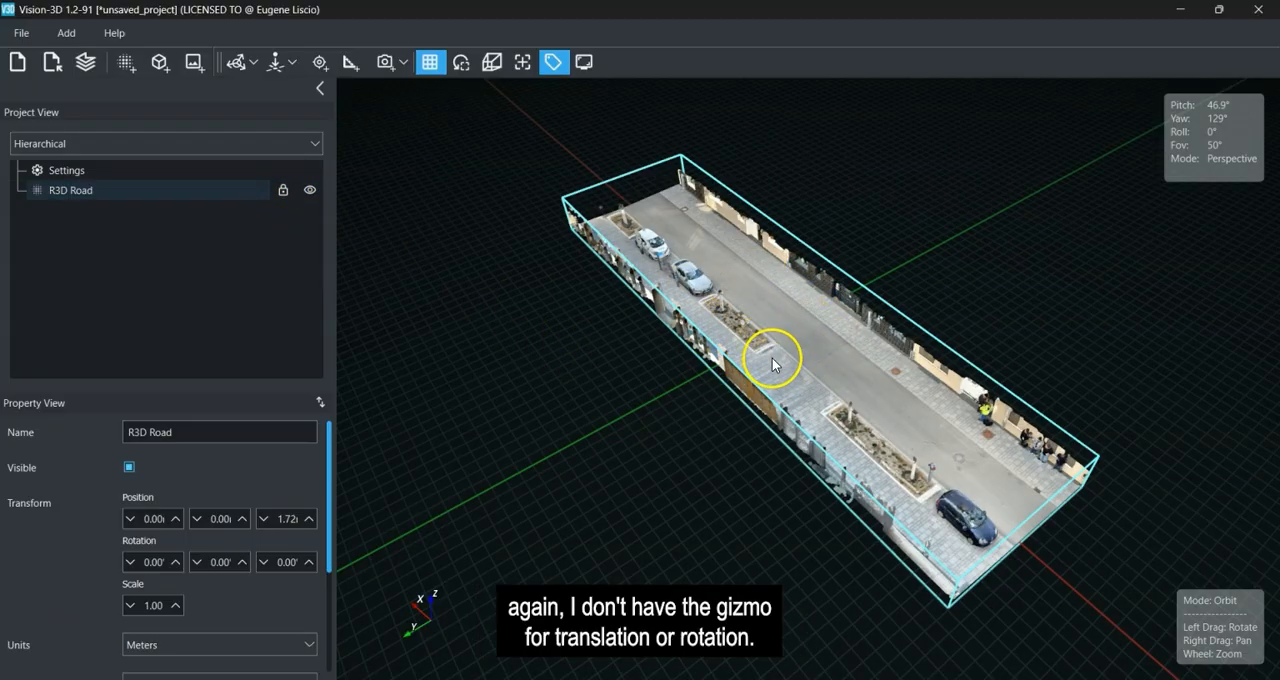
pyautogui.moveTo(694, 394); pyautogui.dragTo(792, 394)
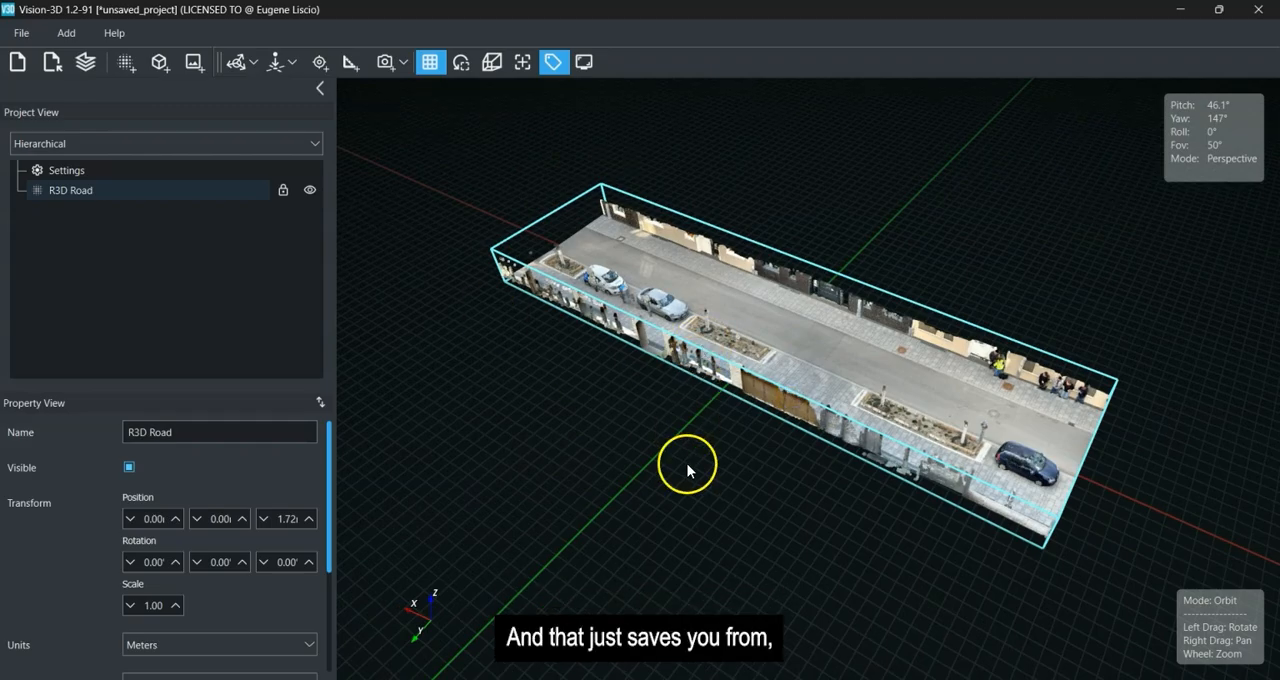
pyautogui.moveTo(804, 461); pyautogui.dragTo(748, 491)
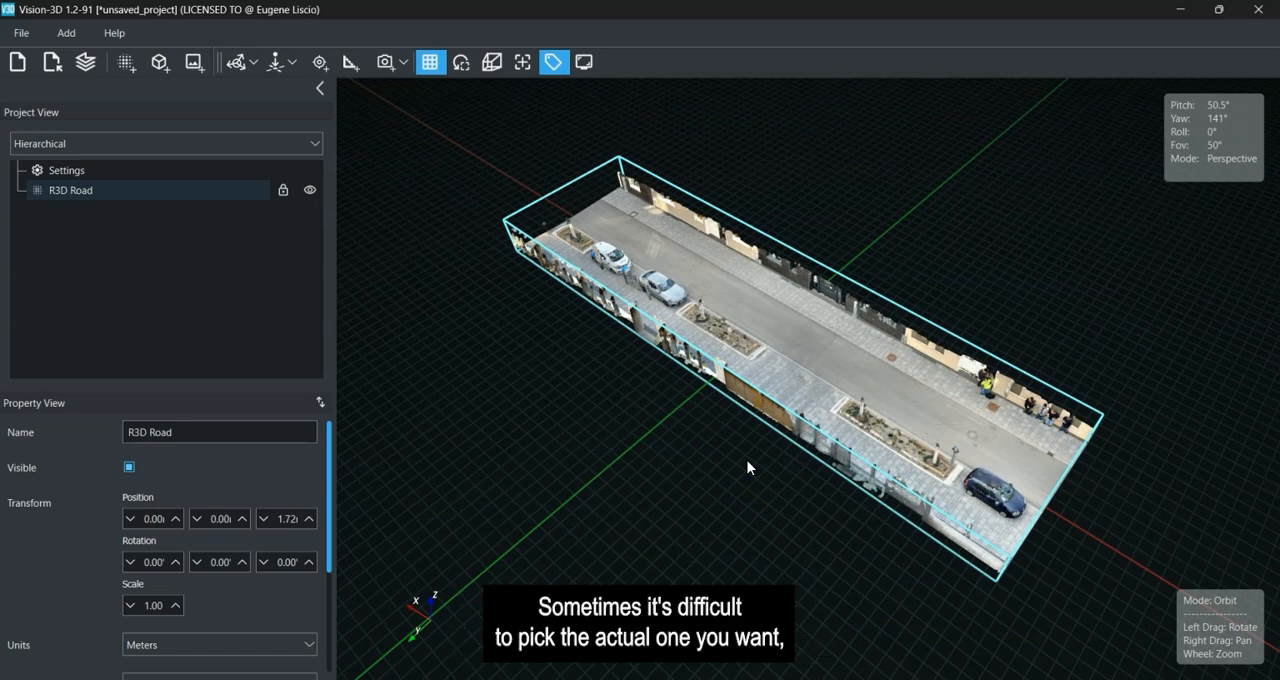
pyautogui.click(877, 244)
pyautogui.click(630, 462)
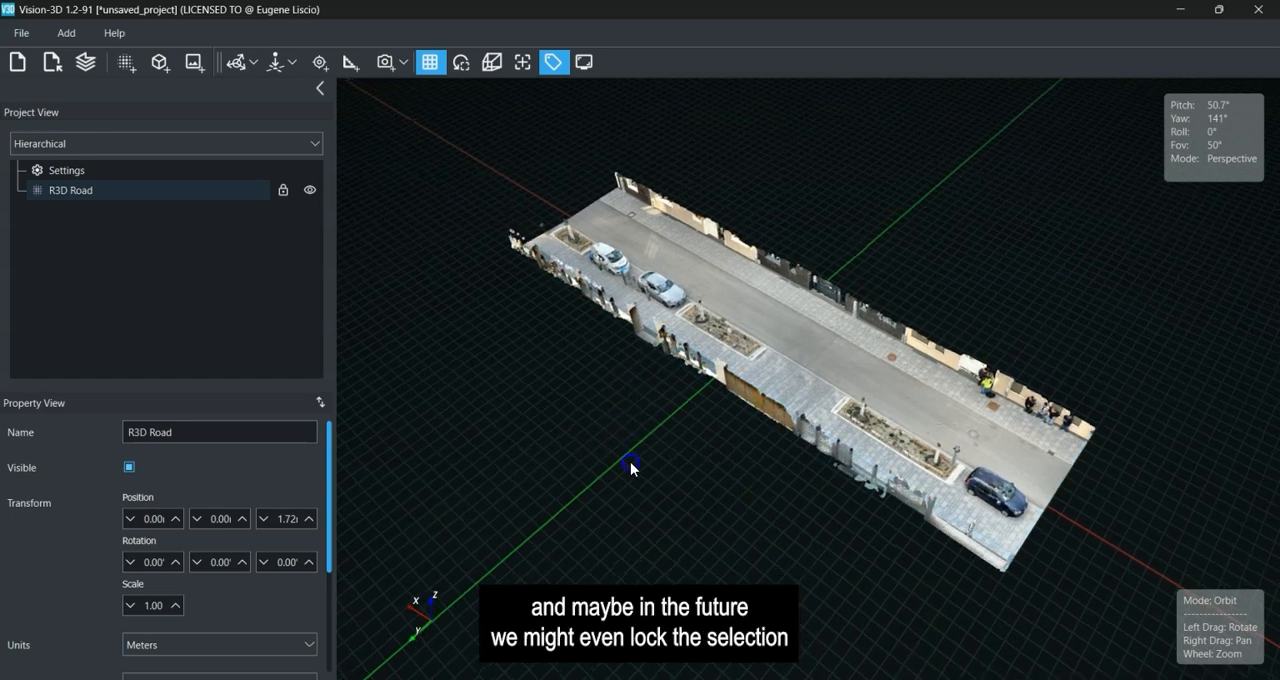
pyautogui.moveTo(630, 465); pyautogui.dragTo(790, 432)
pyautogui.click(832, 347)
pyautogui.click(808, 409)
pyautogui.click(814, 329)
pyautogui.click(745, 418)
pyautogui.click(800, 328)
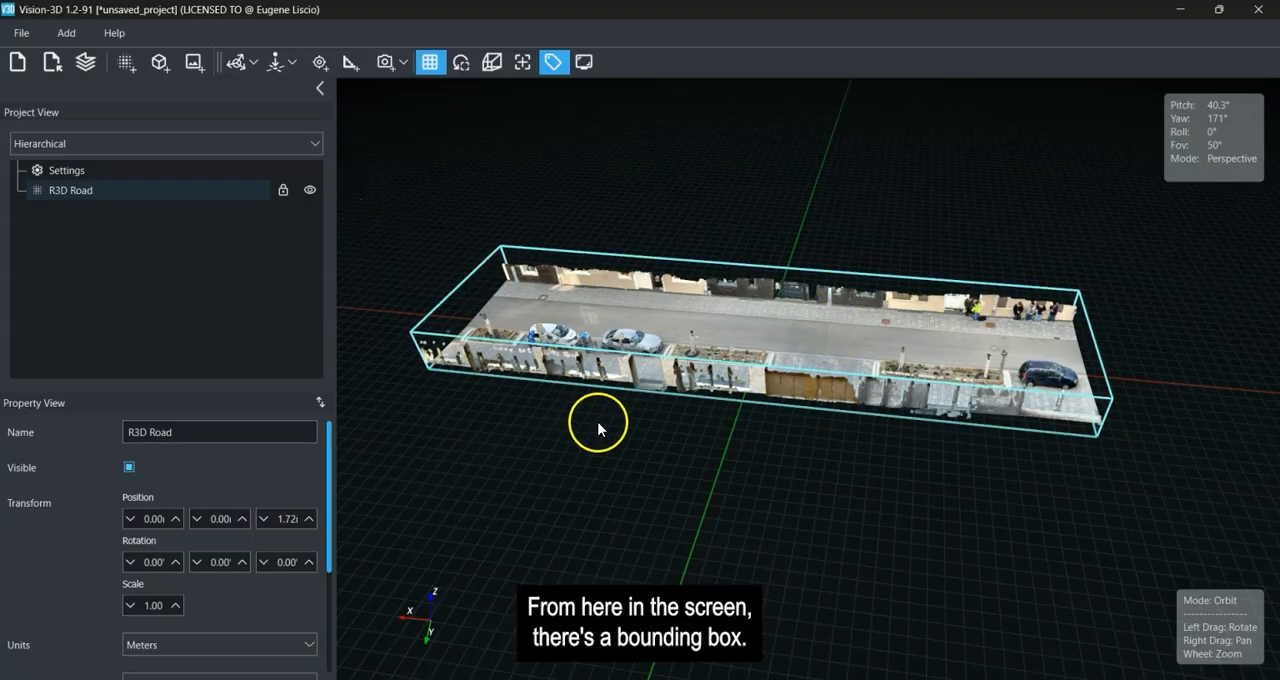
pyautogui.click(294, 193)
pyautogui.moveTo(734, 443); pyautogui.dragTo(760, 442)
pyautogui.click(774, 330)
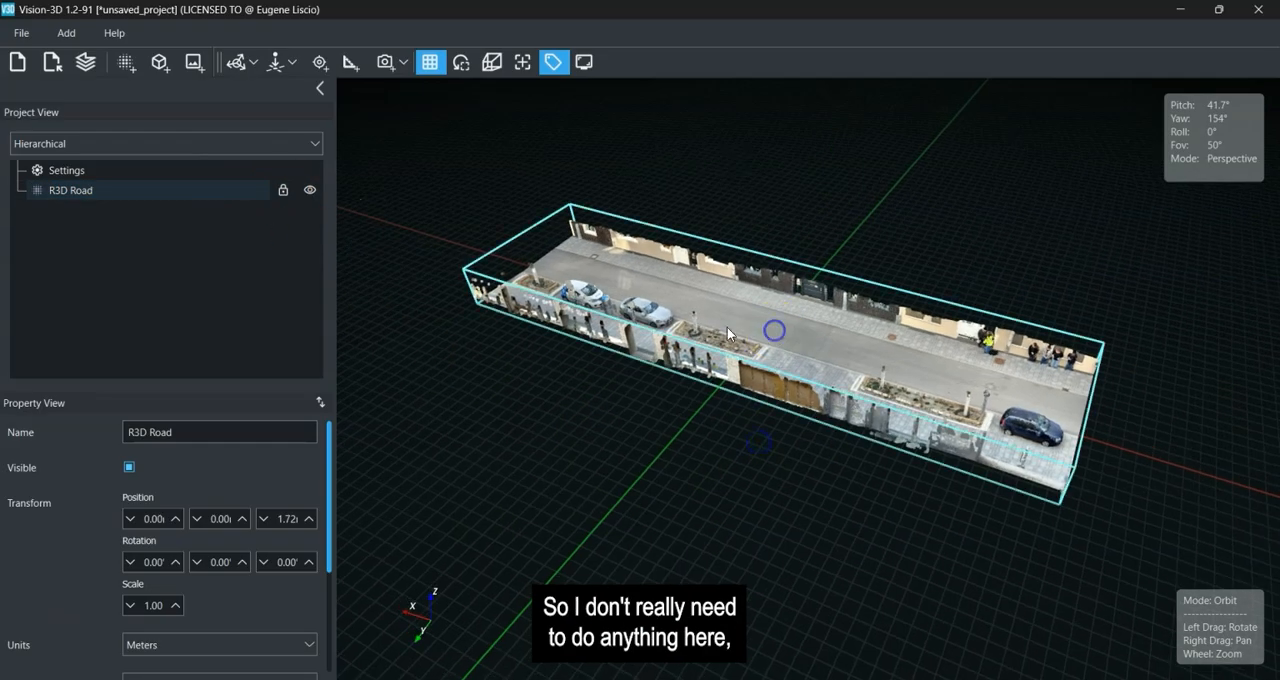
# Examine the Enable Interactive LOD property of the R3D Road point cloud while viewing the road from several angles.
pyautogui.moveTo(328, 492); pyautogui.dragTo(328, 636)
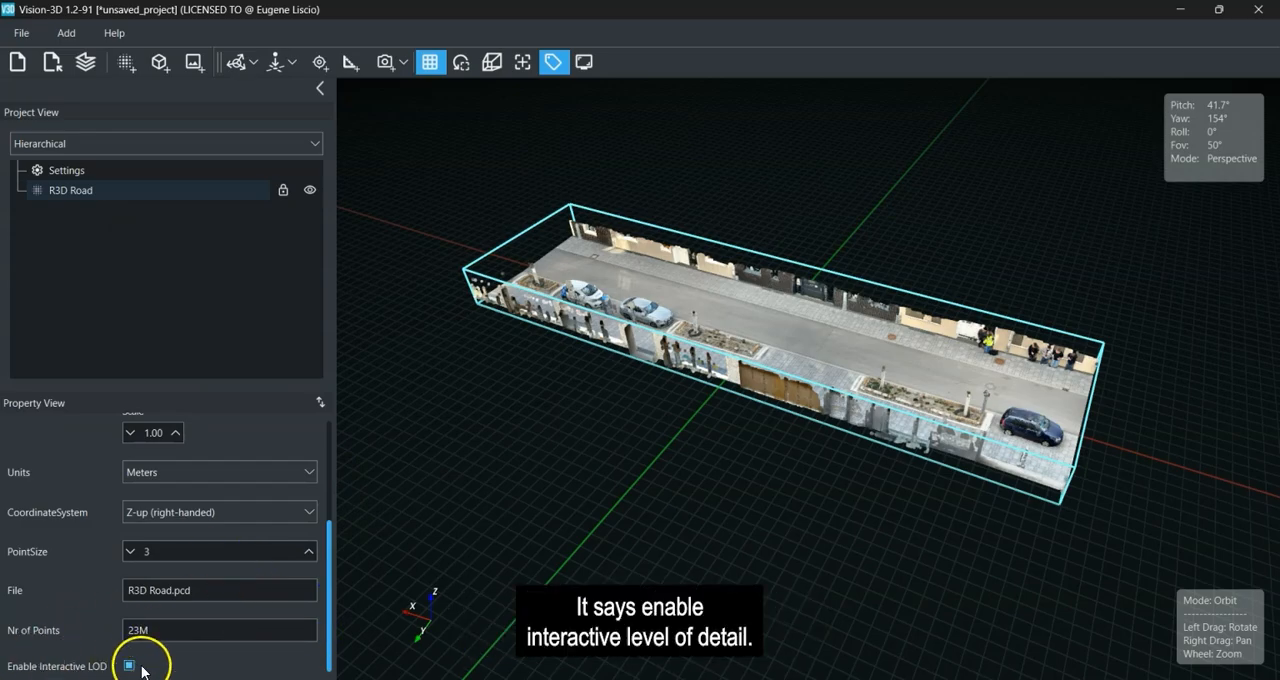
pyautogui.scroll(5, 955, 428)
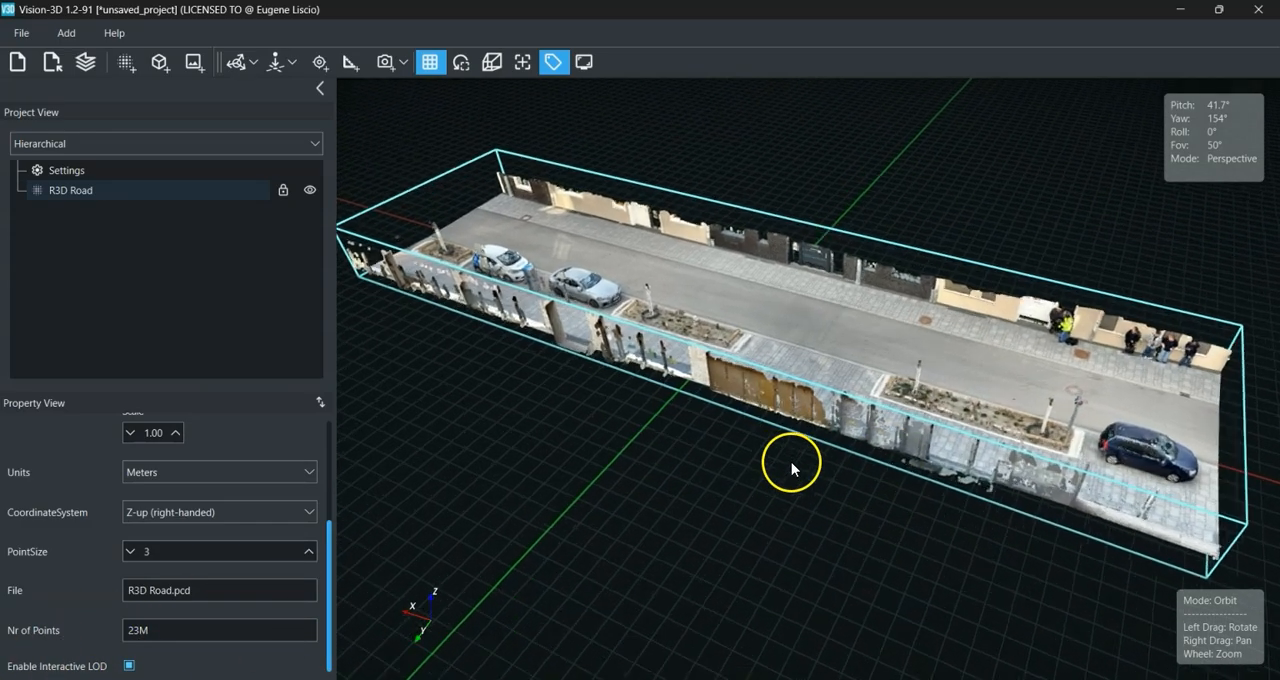
pyautogui.moveTo(708, 486); pyautogui.dragTo(729, 470)
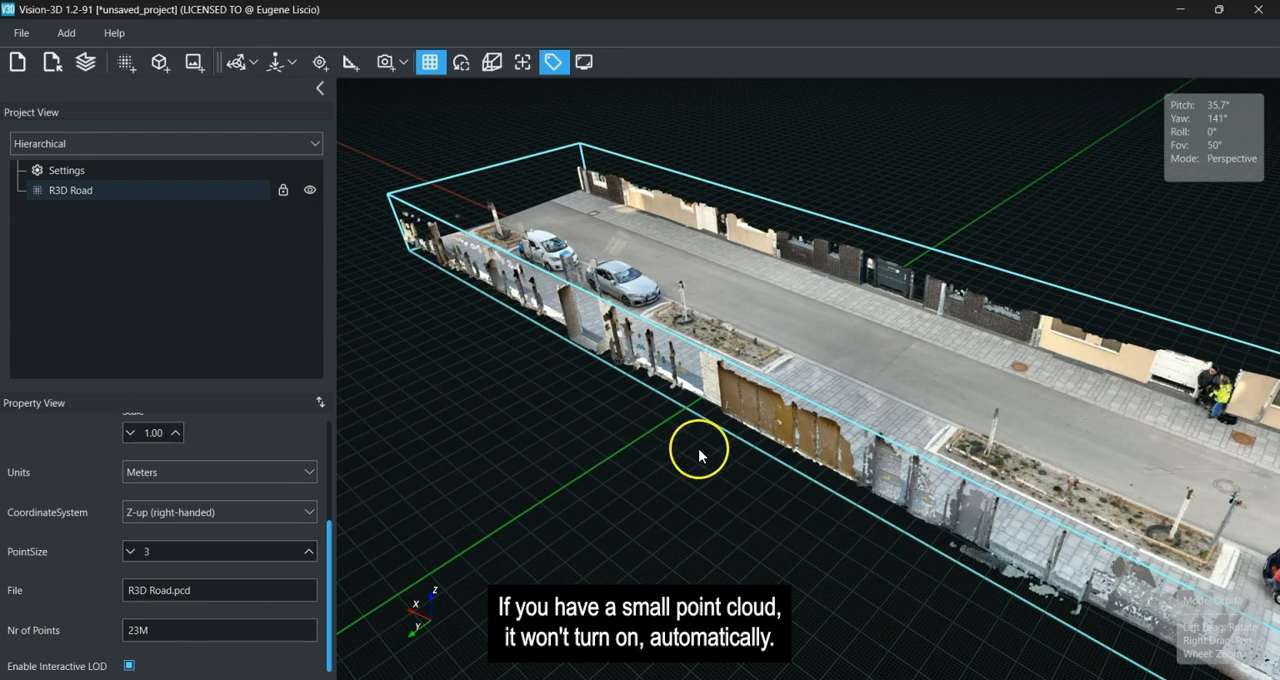
pyautogui.scroll(-3, 708, 448)
pyautogui.moveTo(743, 487); pyautogui.dragTo(728, 471, button='right')
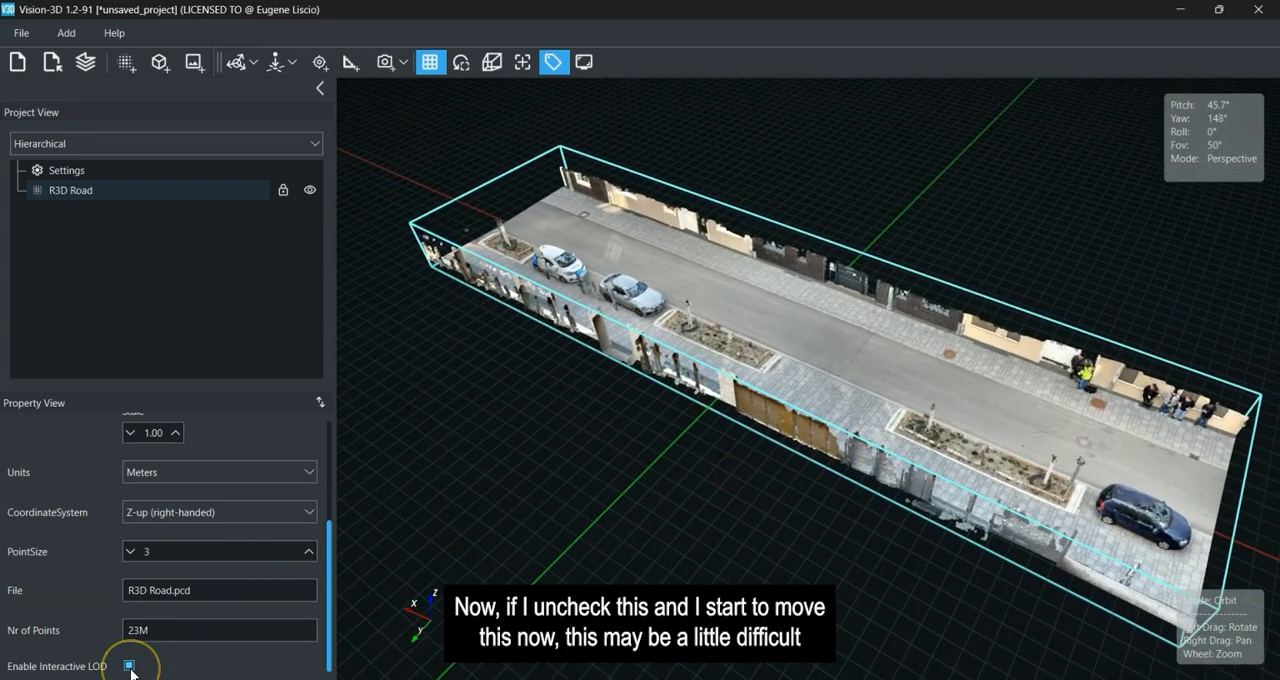
# Disable interactive LOD for the R3D Road point cloud to compare orbiting performance, and enable it again.
pyautogui.moveTo(628, 533)
pyautogui.mouseDown()
pyautogui.moveTo(951, 500)
pyautogui.moveTo(550, 544)
pyautogui.moveTo(668, 518)
pyautogui.moveTo(902, 508)
pyautogui.moveTo(635, 545)
pyautogui.mouseUp()
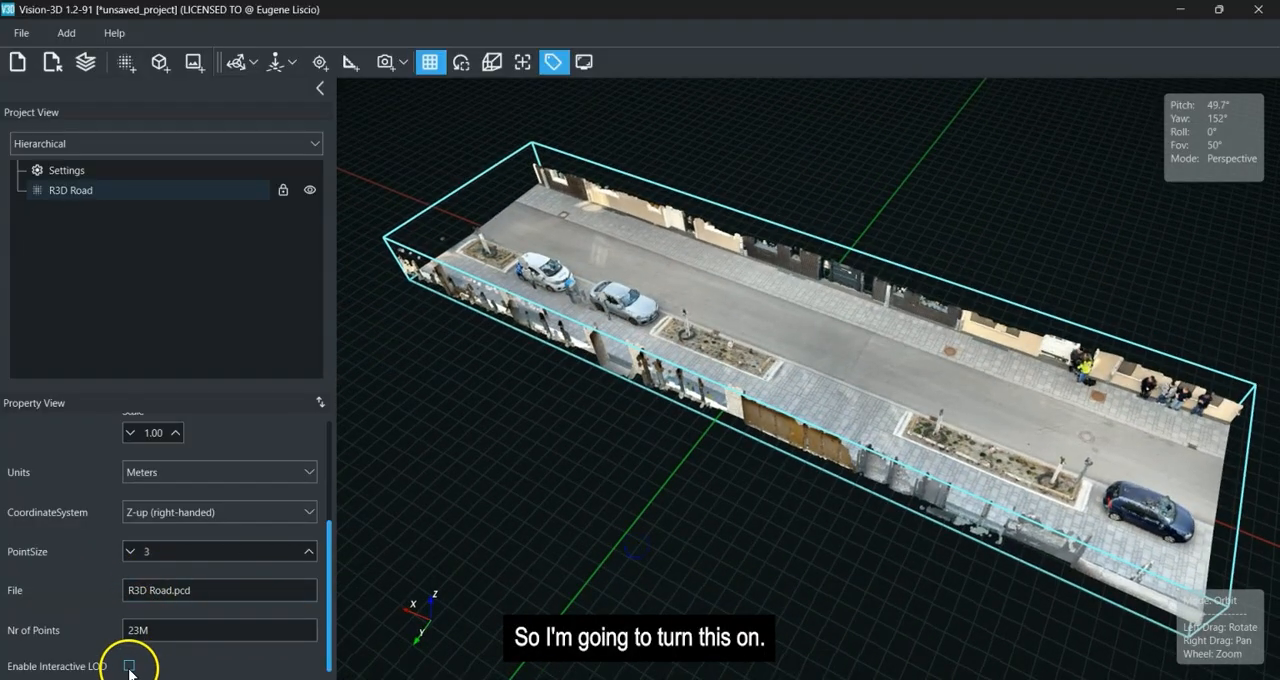
pyautogui.moveTo(684, 498)
pyautogui.mouseDown()
pyautogui.moveTo(1023, 434)
pyautogui.moveTo(746, 470)
pyautogui.moveTo(720, 491)
pyautogui.moveTo(847, 485)
pyautogui.moveTo(571, 514)
pyautogui.moveTo(717, 505)
pyautogui.moveTo(688, 515)
pyautogui.mouseUp()
pyautogui.click(762, 495)
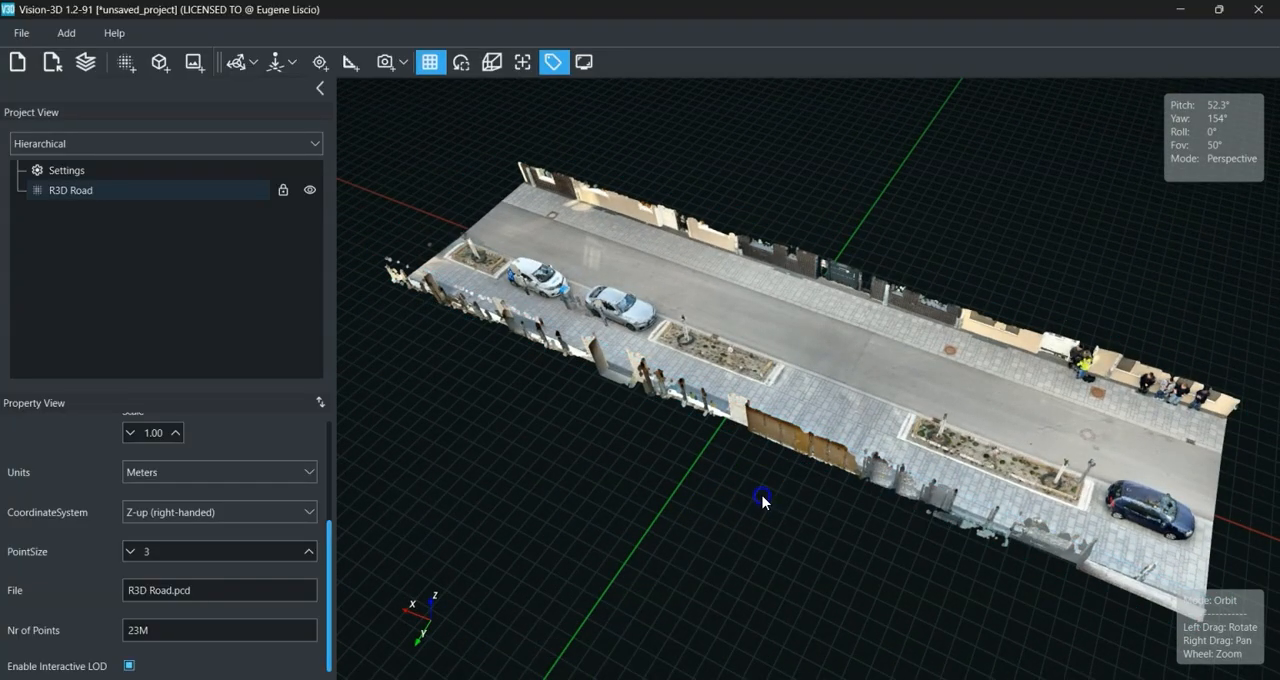
pyautogui.scroll(-4, 737, 510)
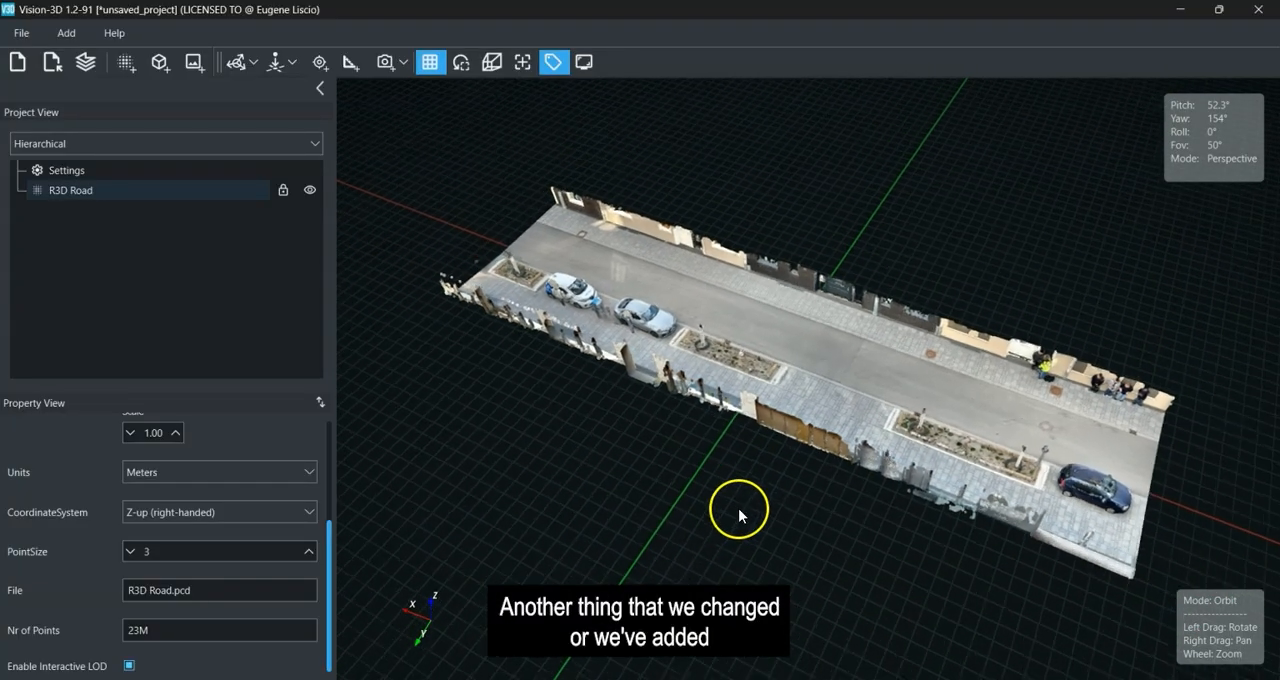
# Try a 90-degree field of view in the project settings on the road scene and return it to 50 degrees.
pyautogui.click(75, 172)
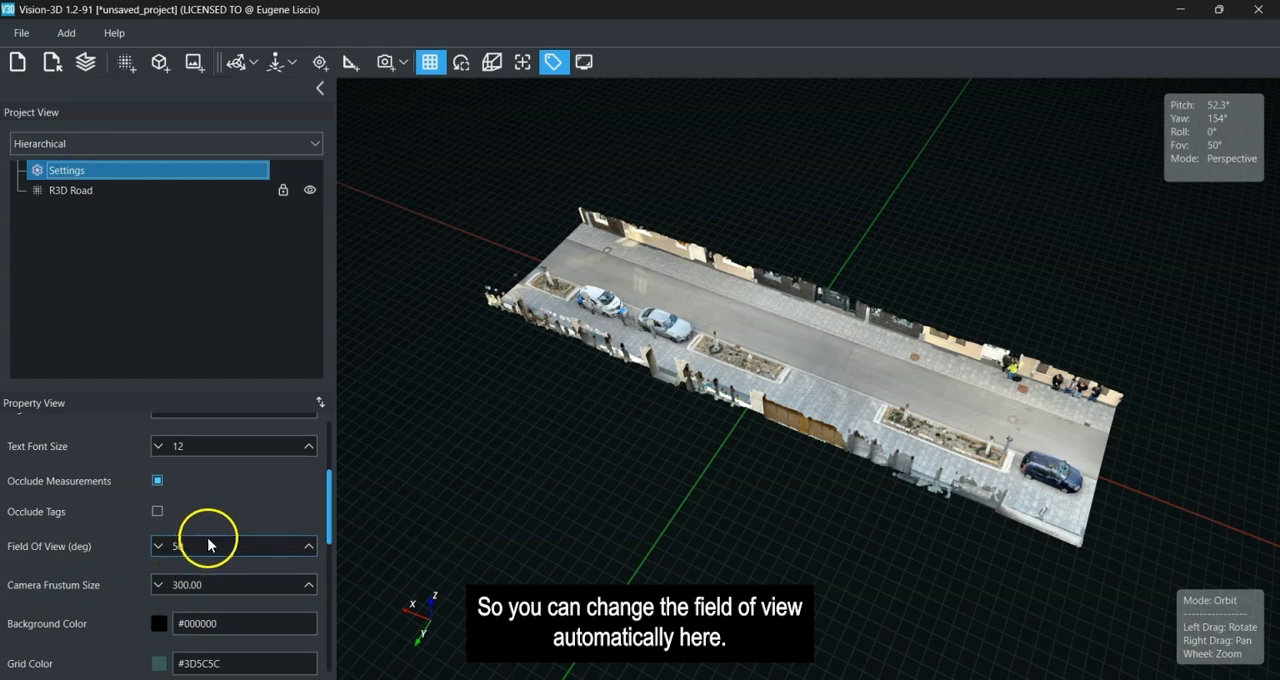
pyautogui.moveTo(212, 545); pyautogui.dragTo(155, 545)
pyautogui.write('90')
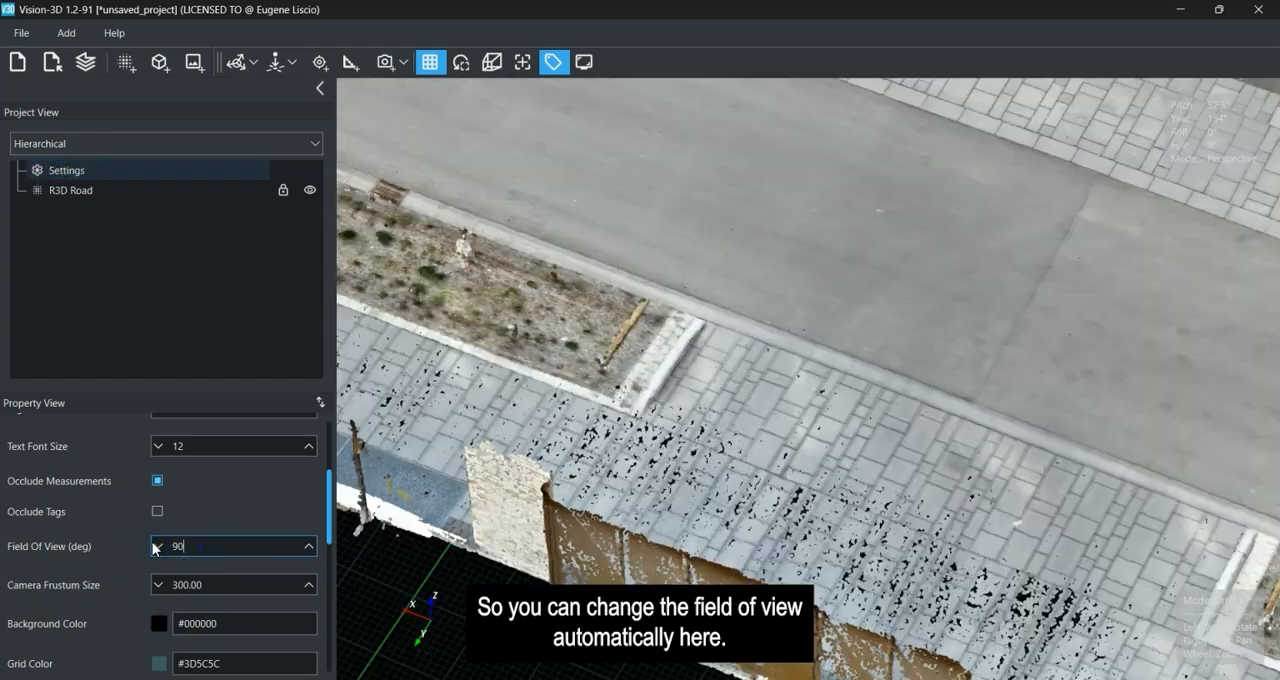
pyautogui.scroll(8, 834, 447)
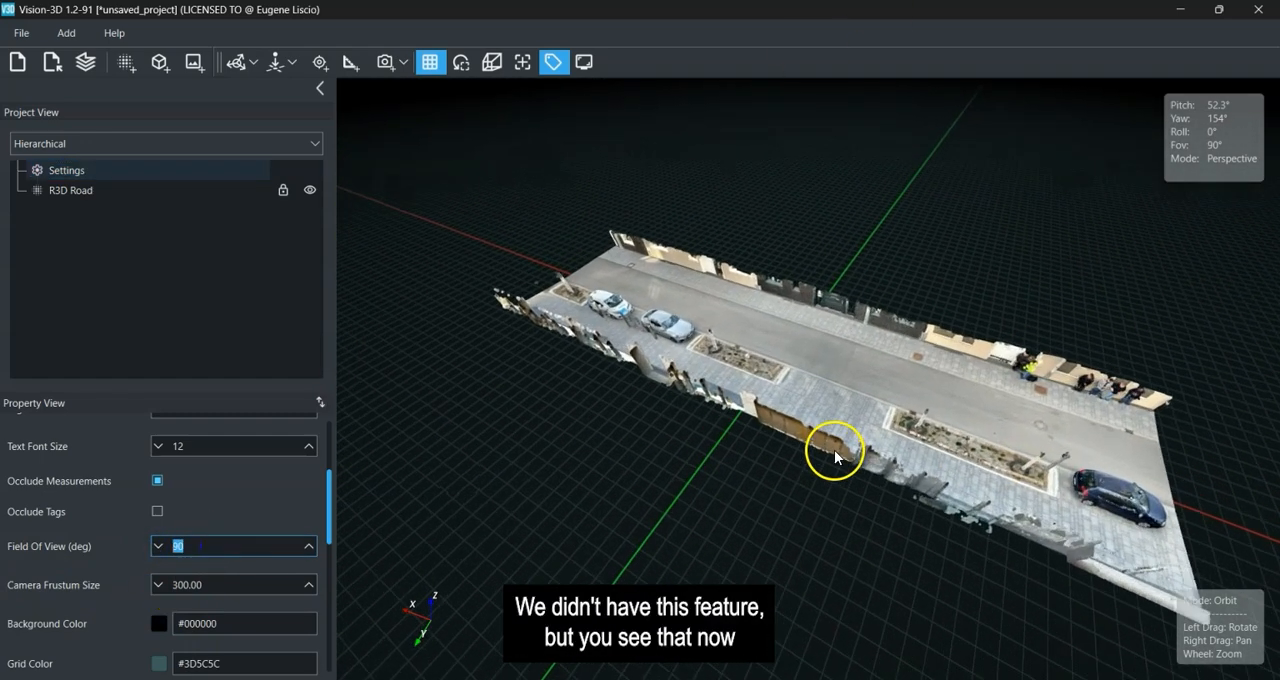
pyautogui.moveTo(831, 482); pyautogui.dragTo(896, 463)
pyautogui.click(197, 545)
pyautogui.write('50')
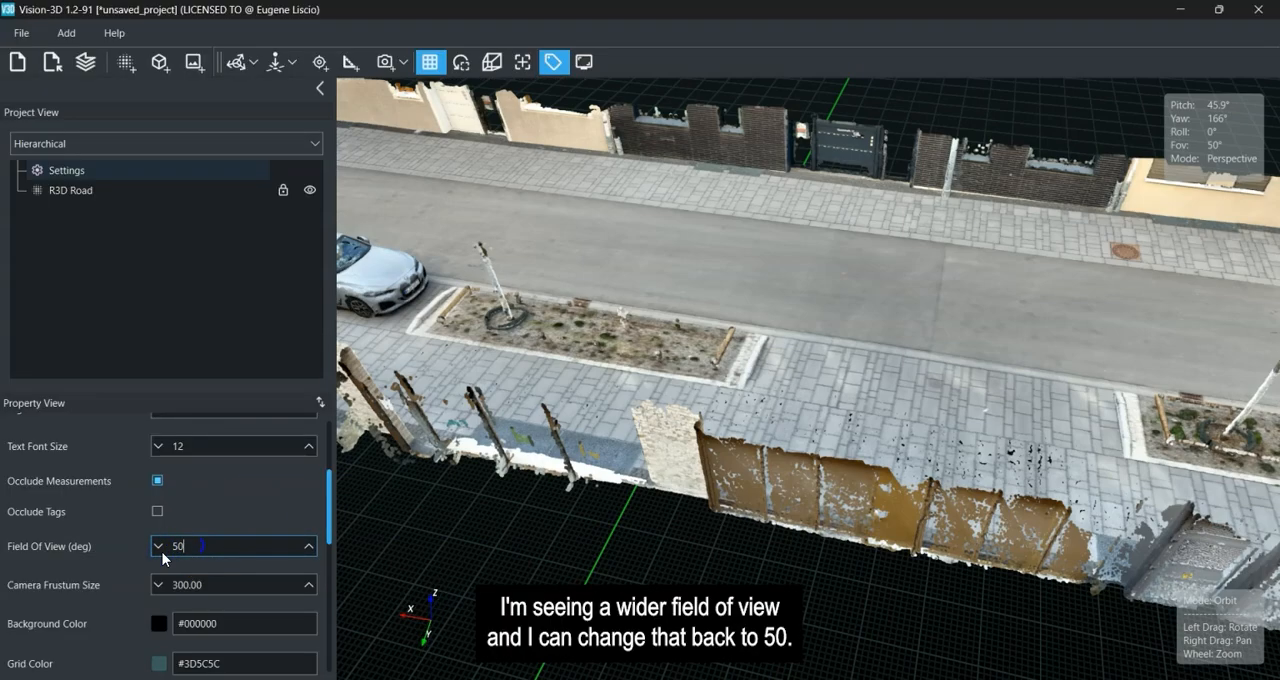
# Examine the Auto Camera Clipping Range, Fixed Near Clip and Fixed Far Clip options in the project settings.
pyautogui.moveTo(330, 492); pyautogui.dragTo(329, 653)
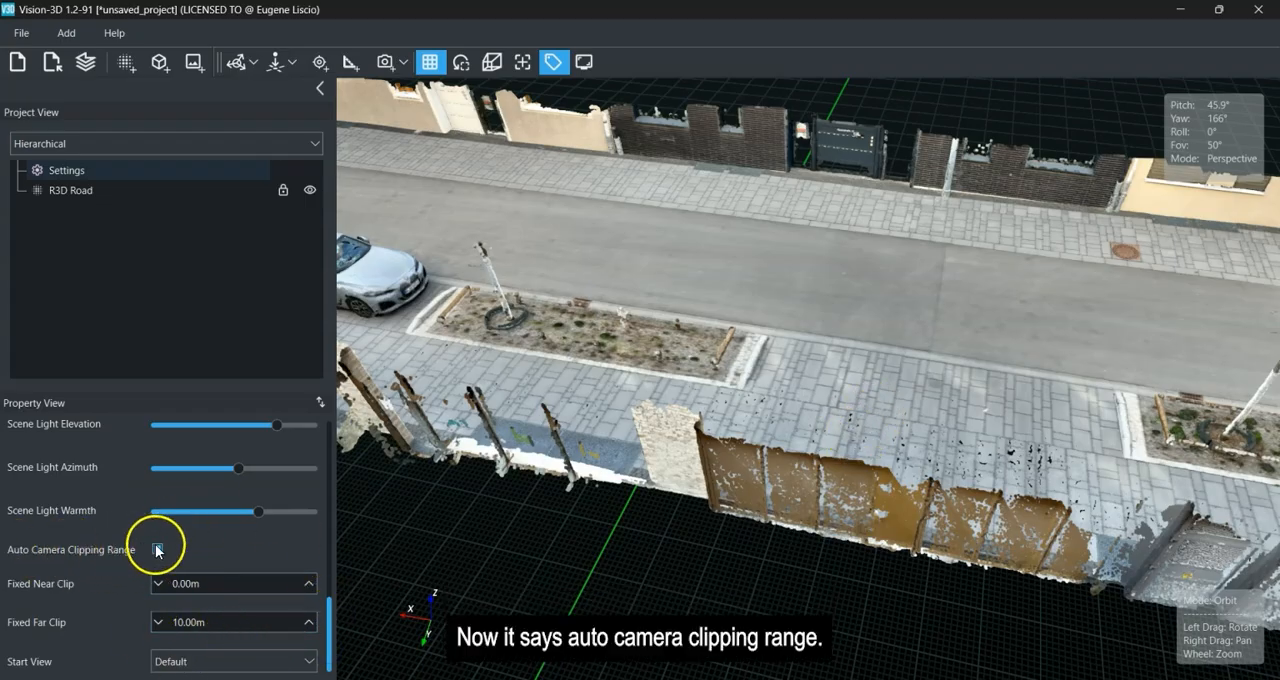
pyautogui.moveTo(822, 477); pyautogui.dragTo(702, 463)
pyautogui.scroll(-8, 702, 463)
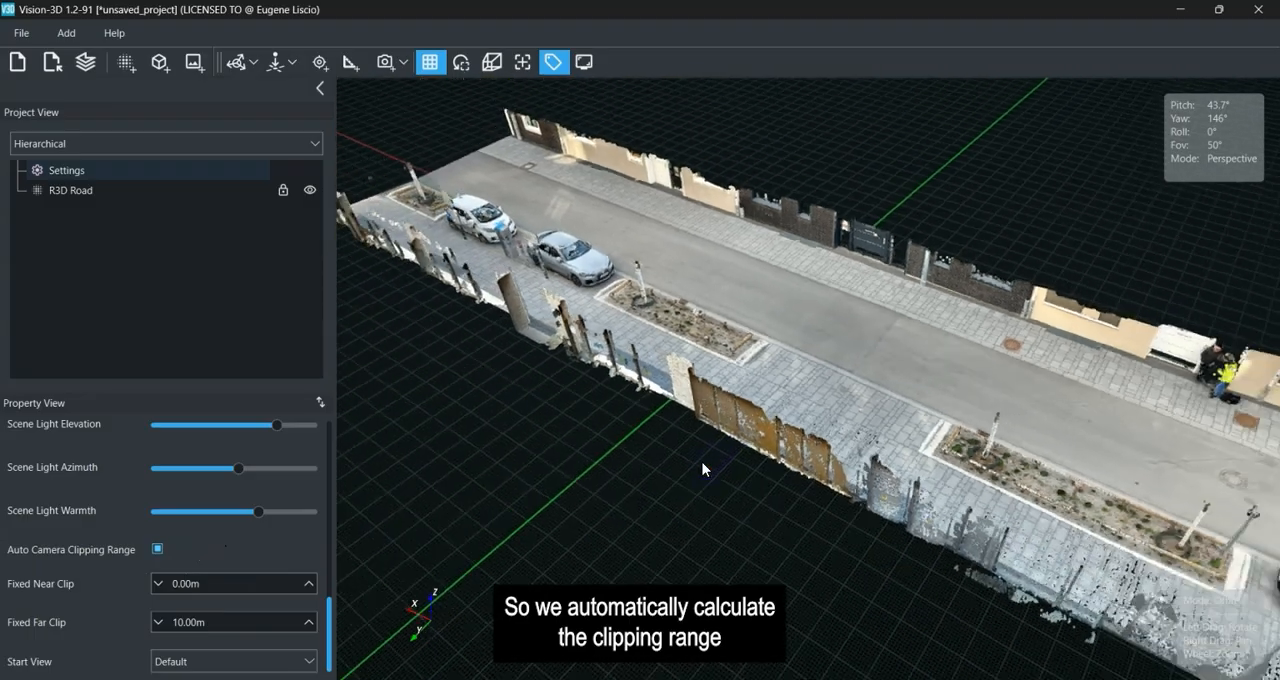
pyautogui.scroll(-1, 702, 469)
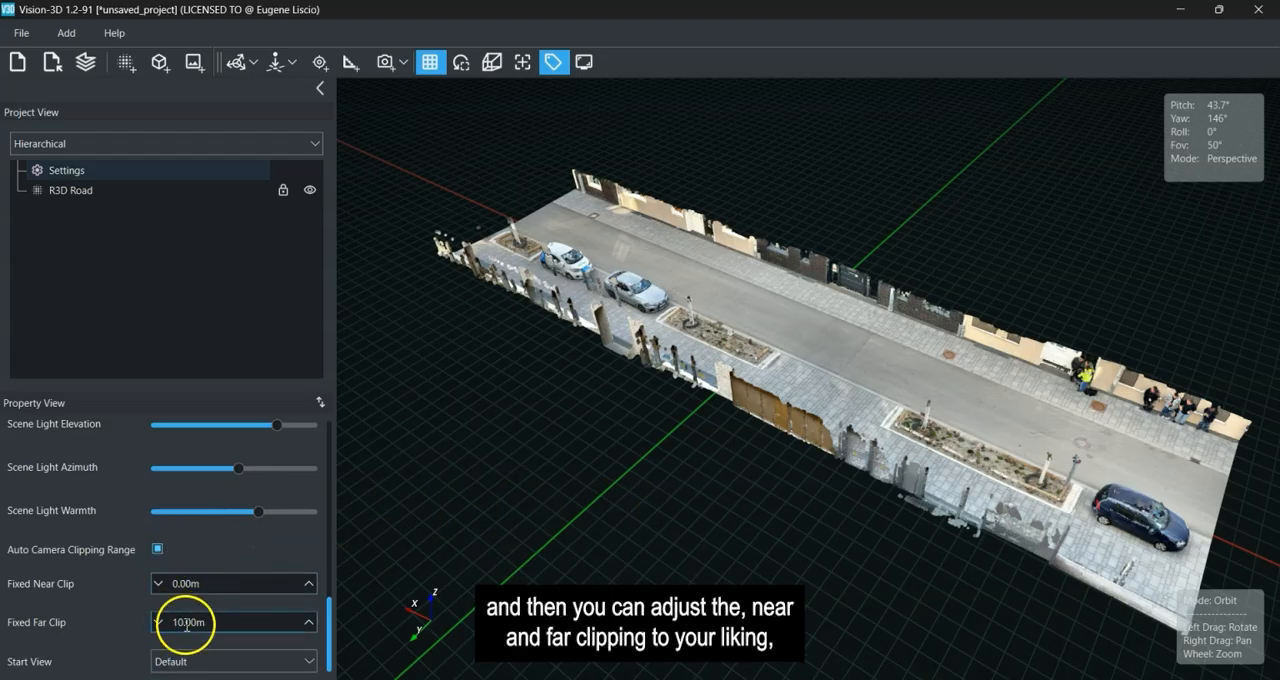
pyautogui.moveTo(846, 508)
pyautogui.mouseDown()
pyautogui.moveTo(803, 520)
pyautogui.moveTo(891, 486)
pyautogui.moveTo(861, 517)
pyautogui.moveTo(818, 525)
pyautogui.mouseUp()
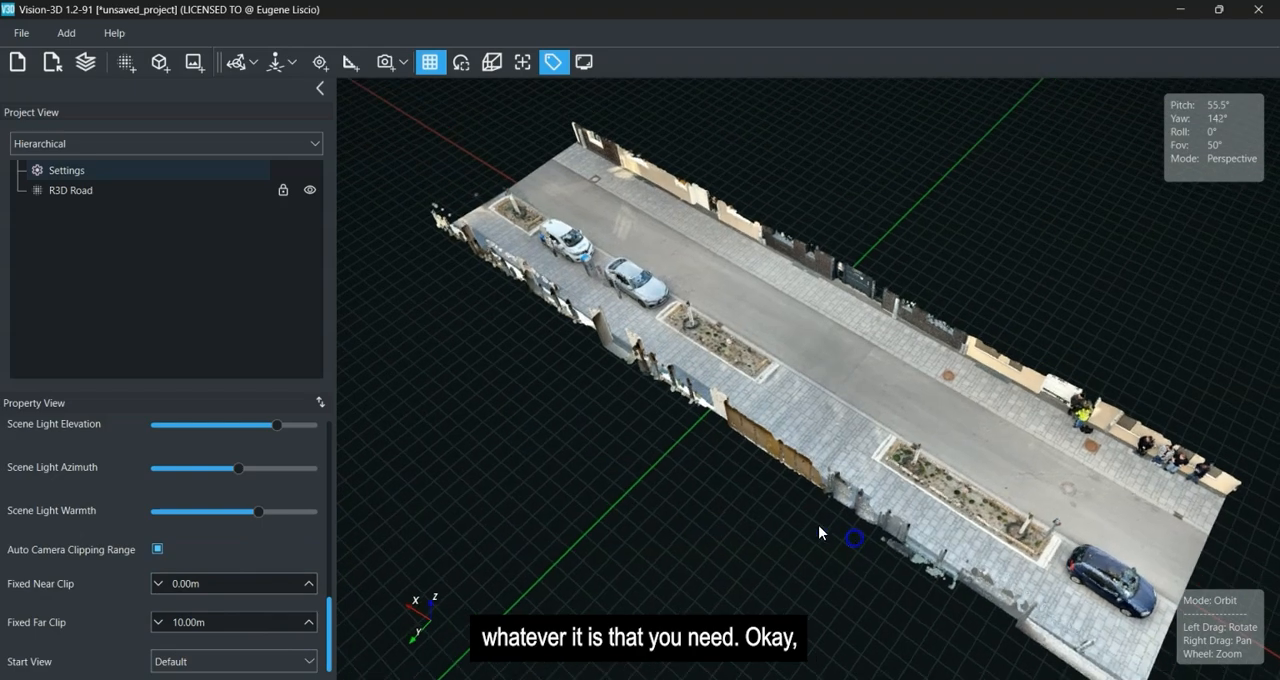
# Add a viewpoint that looks down the middle of the road toward the parked silver and white cars.
pyautogui.scroll(5, 752, 346)
pyautogui.moveTo(773, 381); pyautogui.dragTo(778, 376, button='right')
pyautogui.scroll(-6, 758, 379)
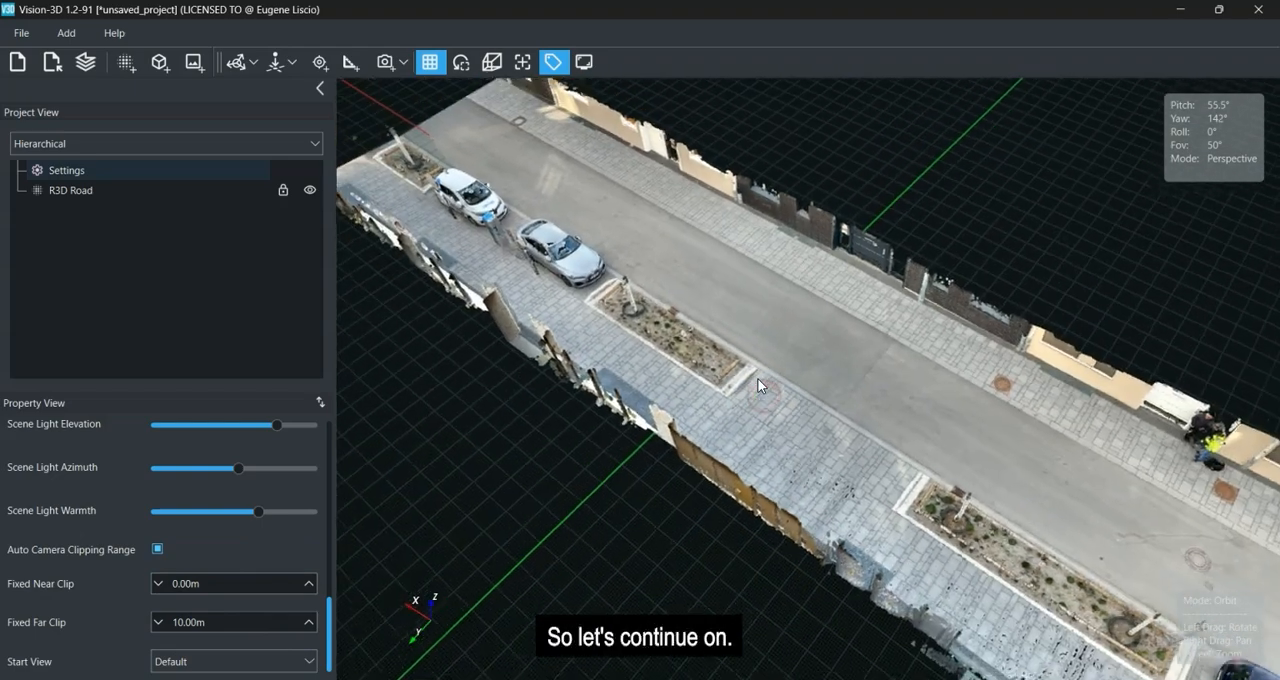
pyautogui.moveTo(667, 481); pyautogui.dragTo(660, 472, button='right')
pyautogui.moveTo(617, 503); pyautogui.dragTo(429, 452)
pyautogui.moveTo(952, 450); pyautogui.dragTo(723, 451)
pyautogui.scroll(6, 848, 246)
pyautogui.moveTo(758, 497); pyautogui.dragTo(917, 451)
pyautogui.moveTo(893, 377); pyautogui.dragTo(1009, 346)
pyautogui.moveTo(991, 361); pyautogui.dragTo(908, 367, button='right')
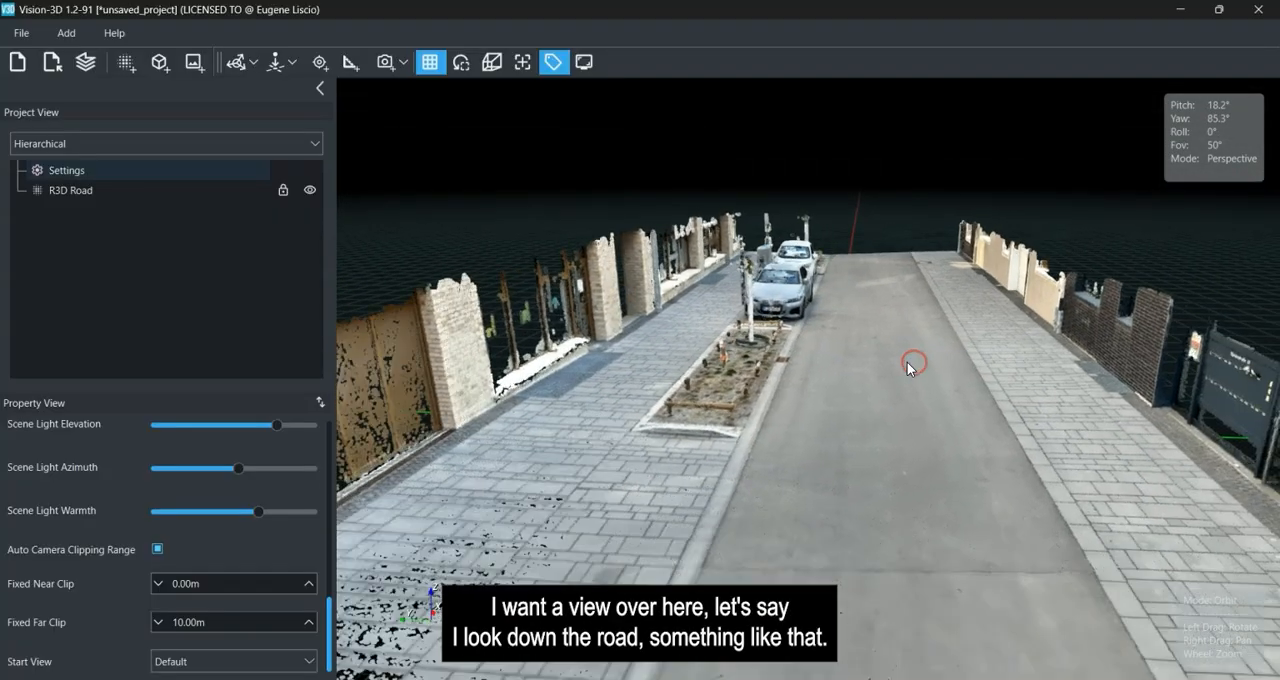
pyautogui.click(398, 62)
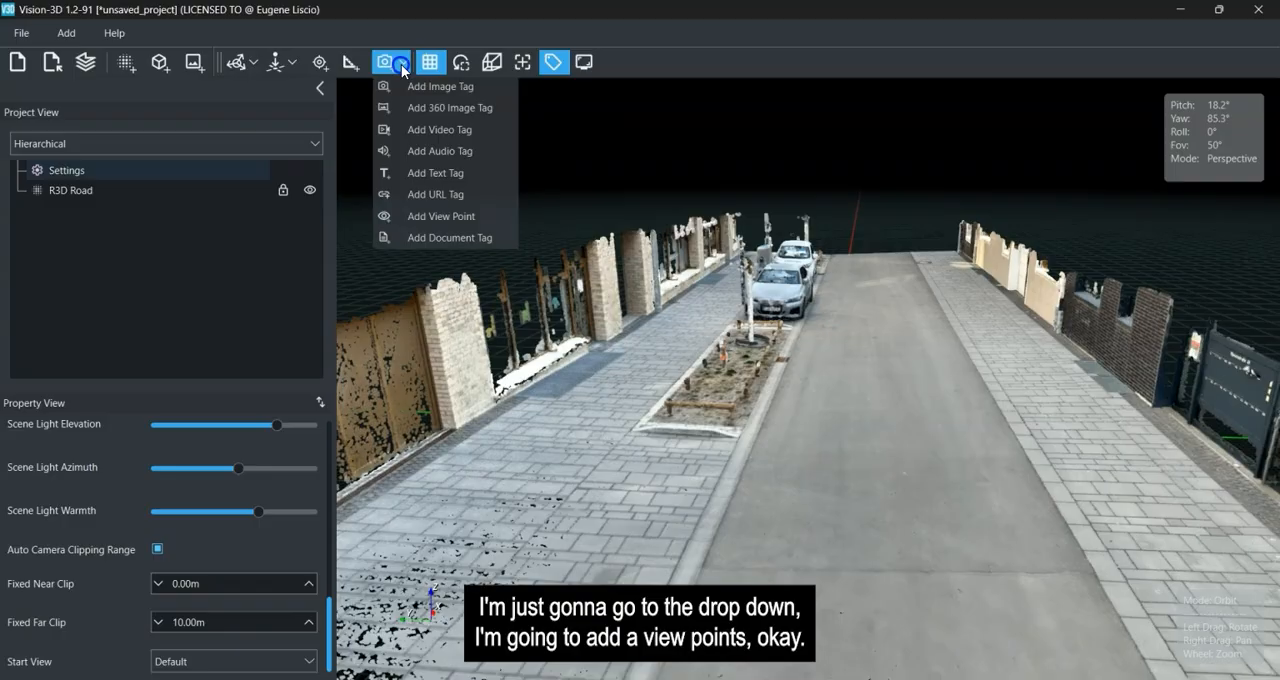
pyautogui.click(427, 222)
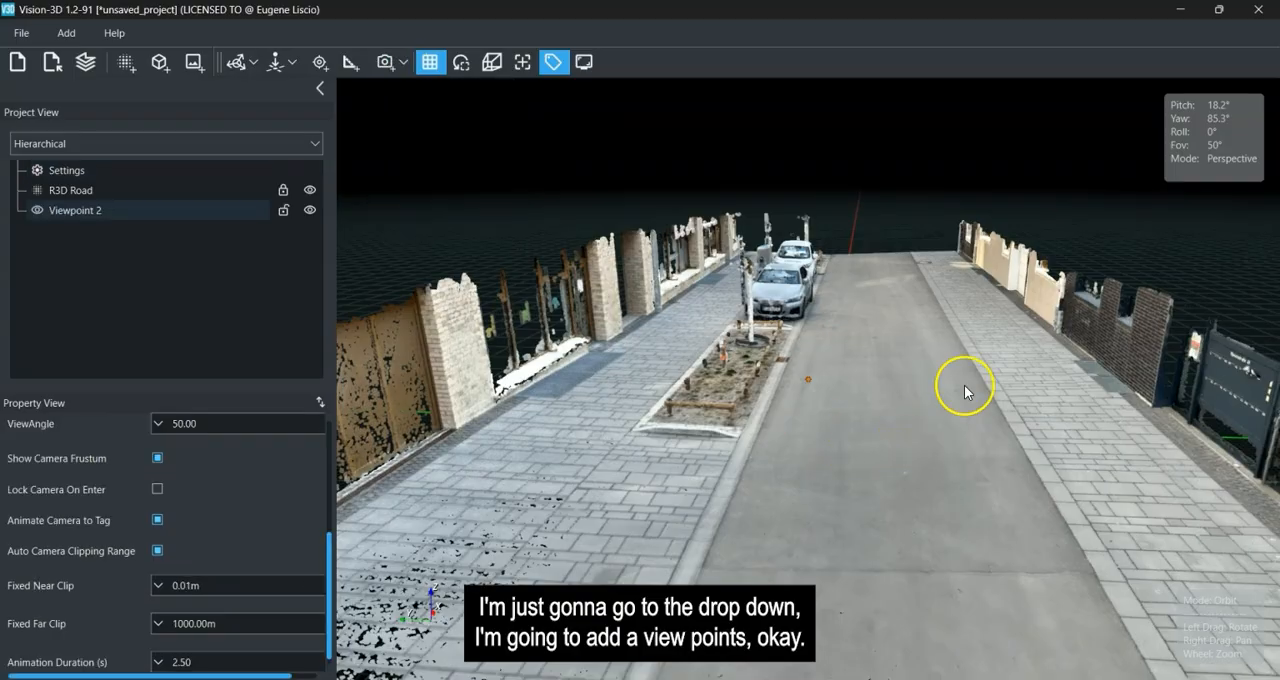
# Locate the viewpoint's aiming line and focal point, and shift the focal point along the road past the planter's near end.
pyautogui.moveTo(964, 385); pyautogui.dragTo(528, 418)
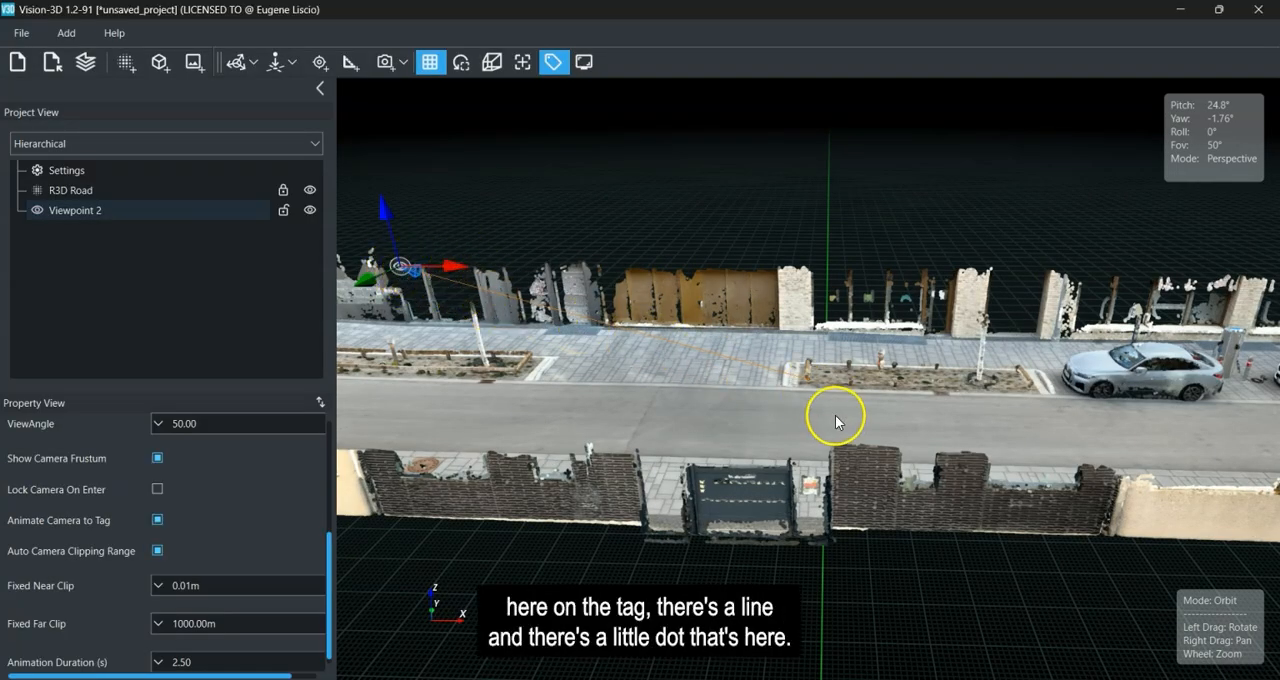
pyautogui.scroll(8, 836, 420)
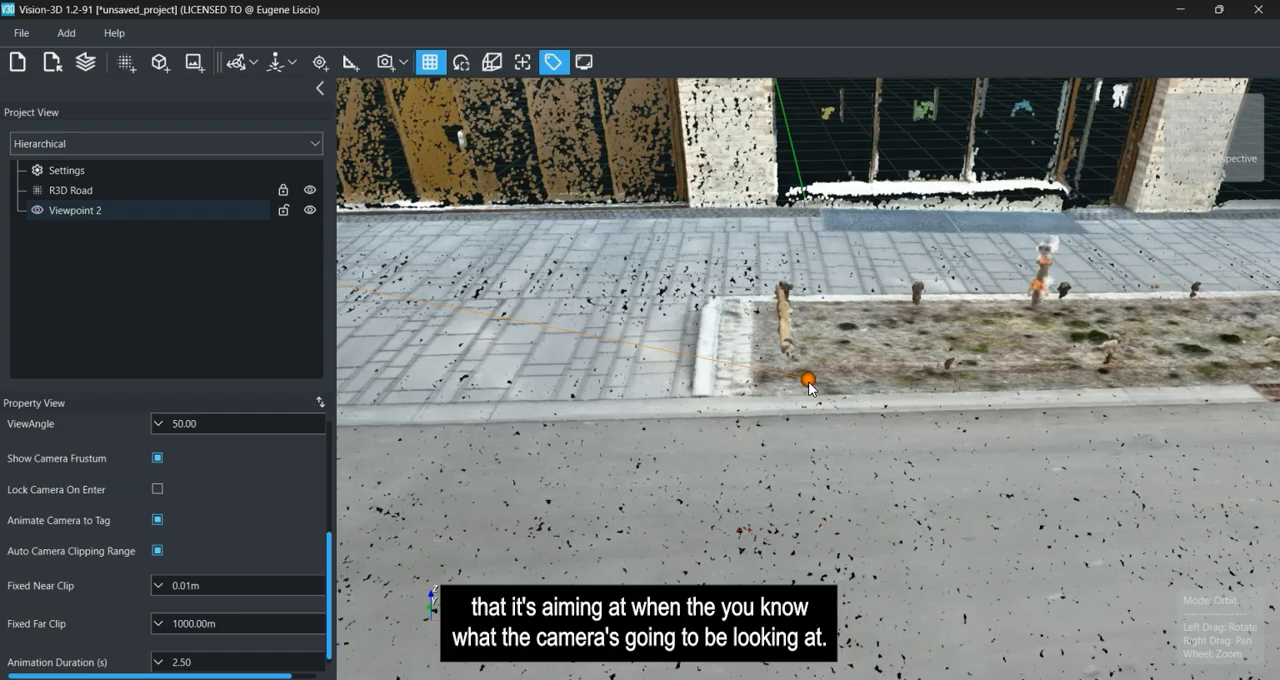
pyautogui.scroll(-8, 809, 383)
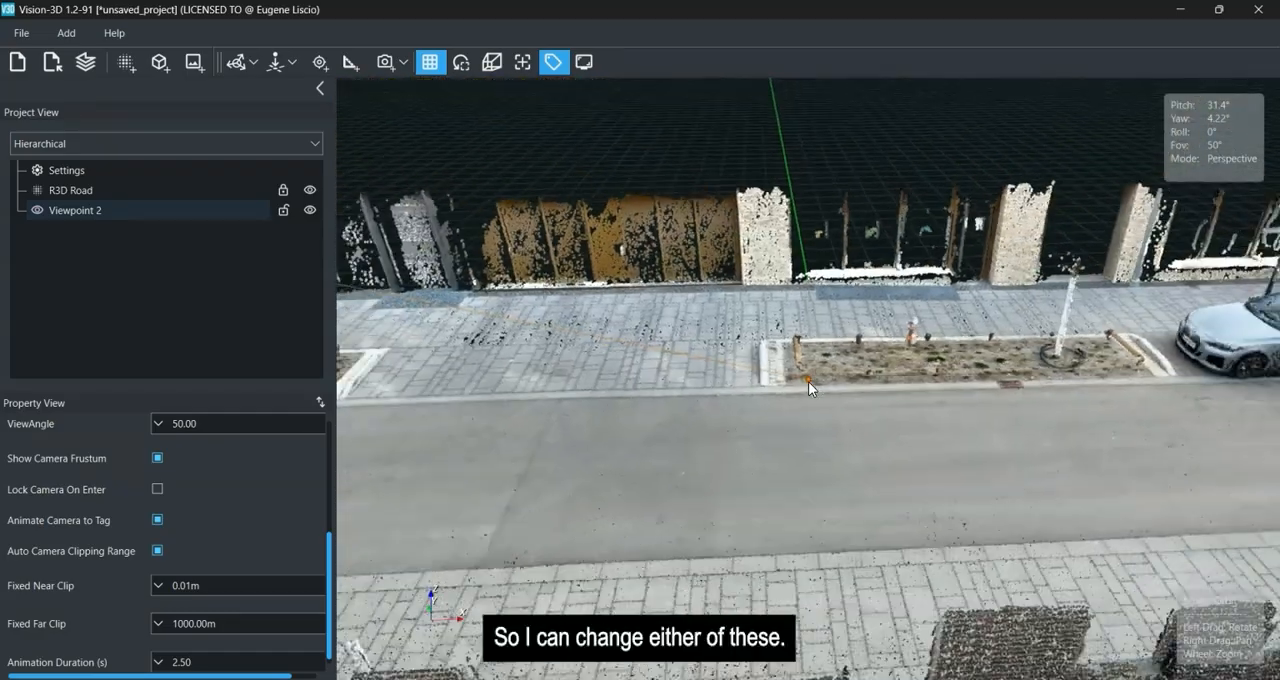
pyautogui.moveTo(800, 383); pyautogui.dragTo(886, 384, button='right')
pyautogui.rightClick(606, 297)
pyautogui.click(676, 331)
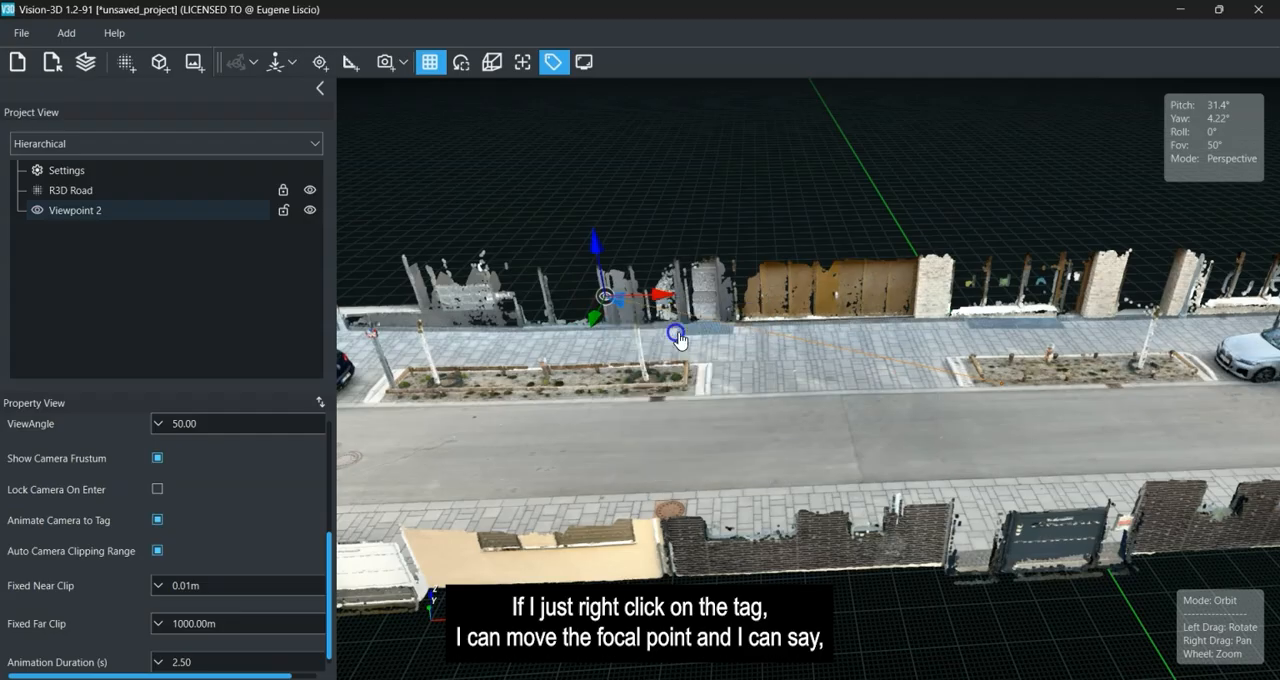
pyautogui.moveTo(1052, 383); pyautogui.dragTo(1278, 346)
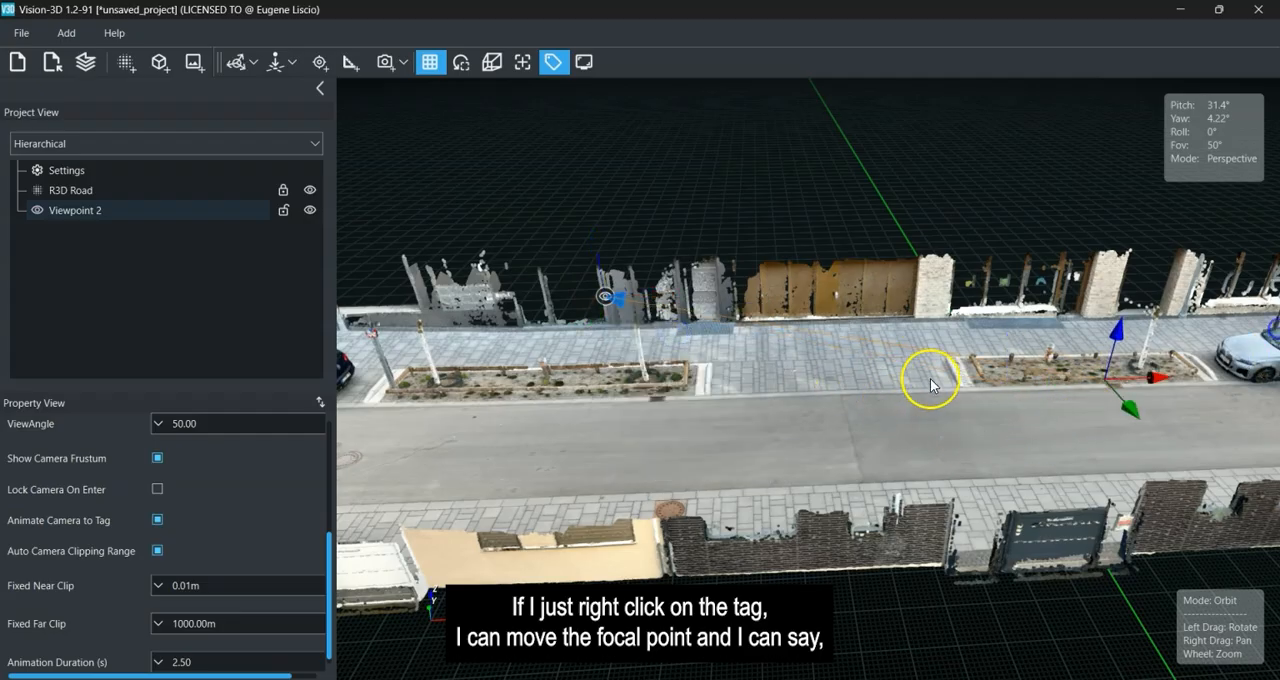
# Move the viewpoint's focal point onto the front of the silver car and lower it toward the ground.
pyautogui.moveTo(932, 386); pyautogui.dragTo(648, 409, button='right')
pyautogui.moveTo(904, 462); pyautogui.dragTo(512, 475)
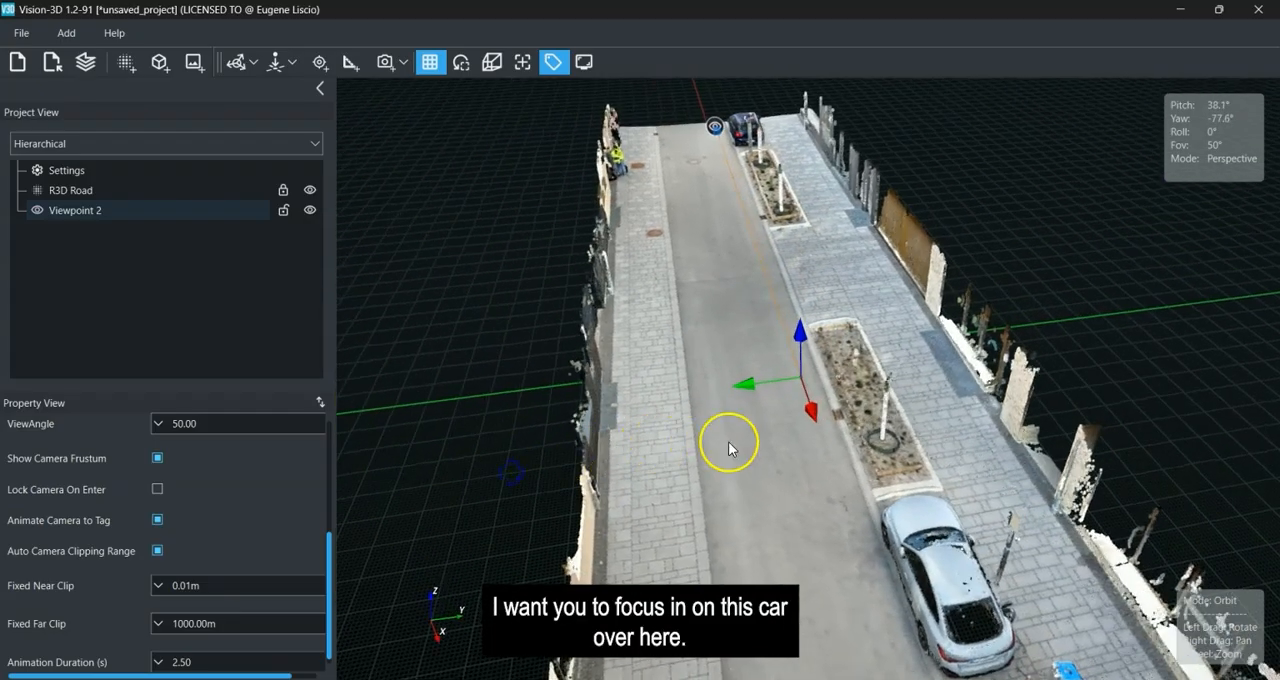
pyautogui.moveTo(743, 392); pyautogui.dragTo(914, 462)
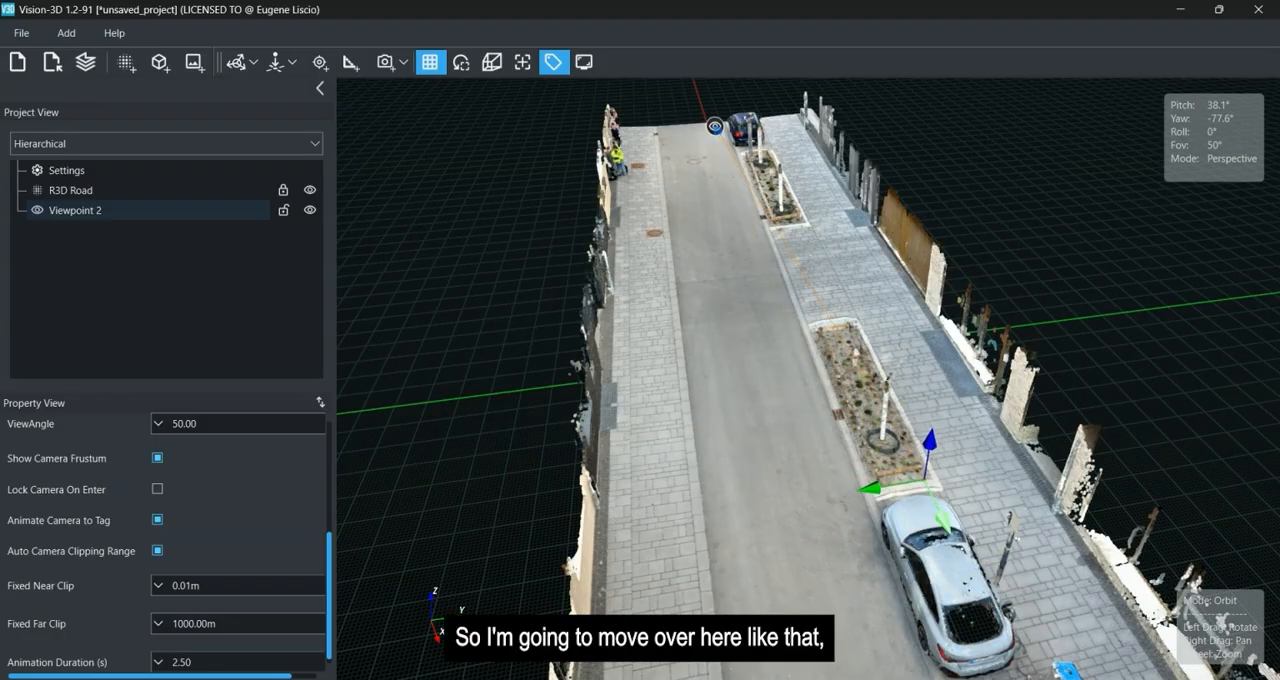
pyautogui.moveTo(941, 518); pyautogui.dragTo(946, 530)
pyautogui.moveTo(700, 568); pyautogui.dragTo(951, 508)
pyautogui.moveTo(986, 359); pyautogui.dragTo(988, 387)
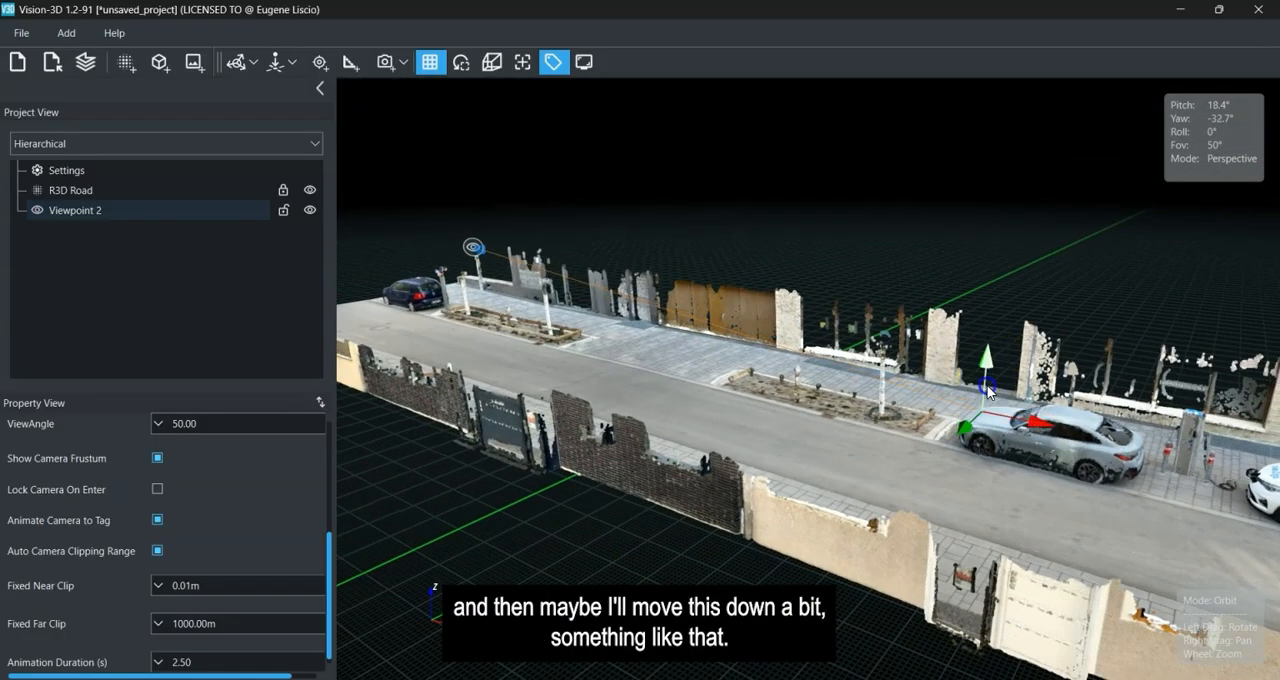
pyautogui.click(805, 149)
# Enter the viewpoint from its tag in the scene to check its view down the road.
pyautogui.doubleClick(489, 252)
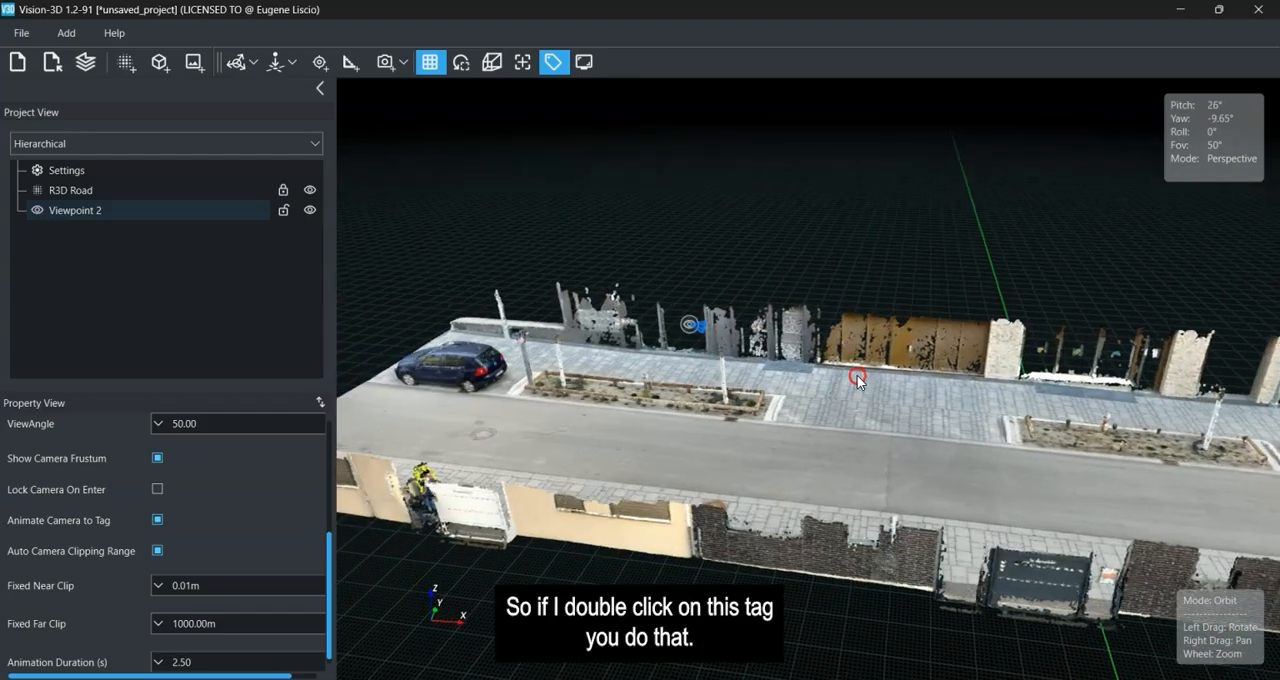
pyautogui.doubleClick(780, 314)
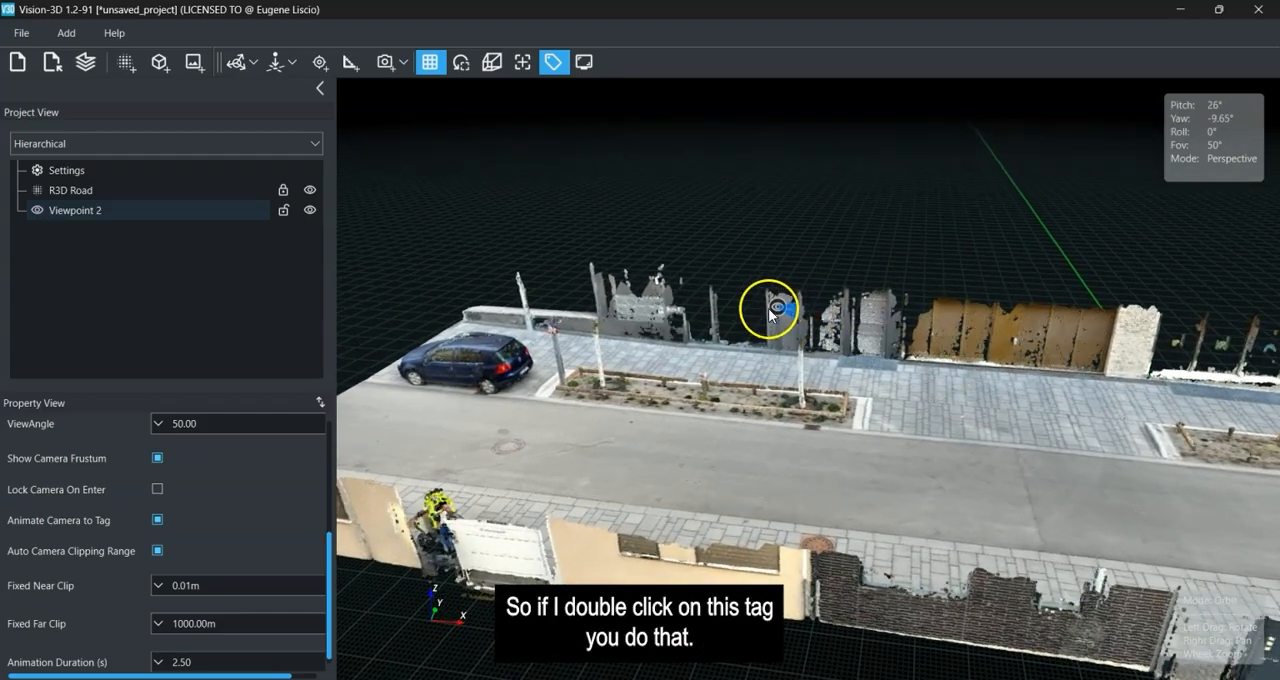
pyautogui.doubleClick(778, 318)
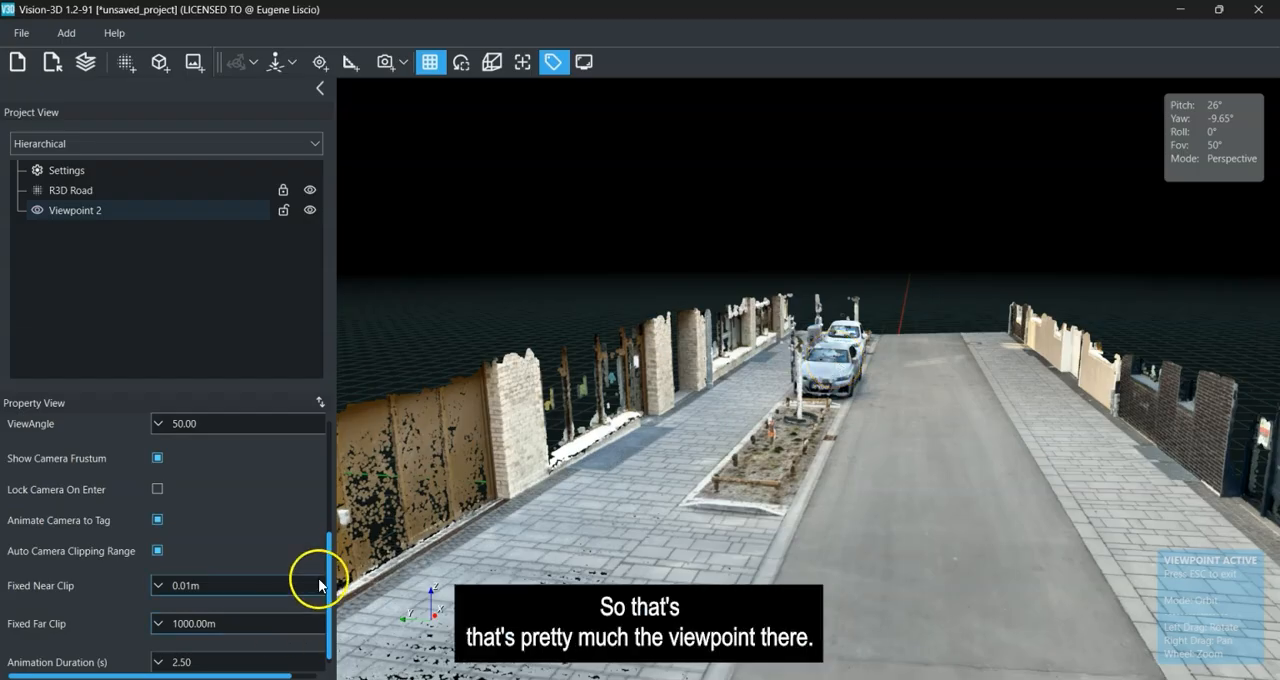
# Review the viewpoint's properties, including its view angle, camera frustum display, camera animation and clipping range options.
pyautogui.scroll(-1, 320, 580)
pyautogui.moveTo(331, 600); pyautogui.dragTo(330, 543)
pyautogui.click(175, 525)
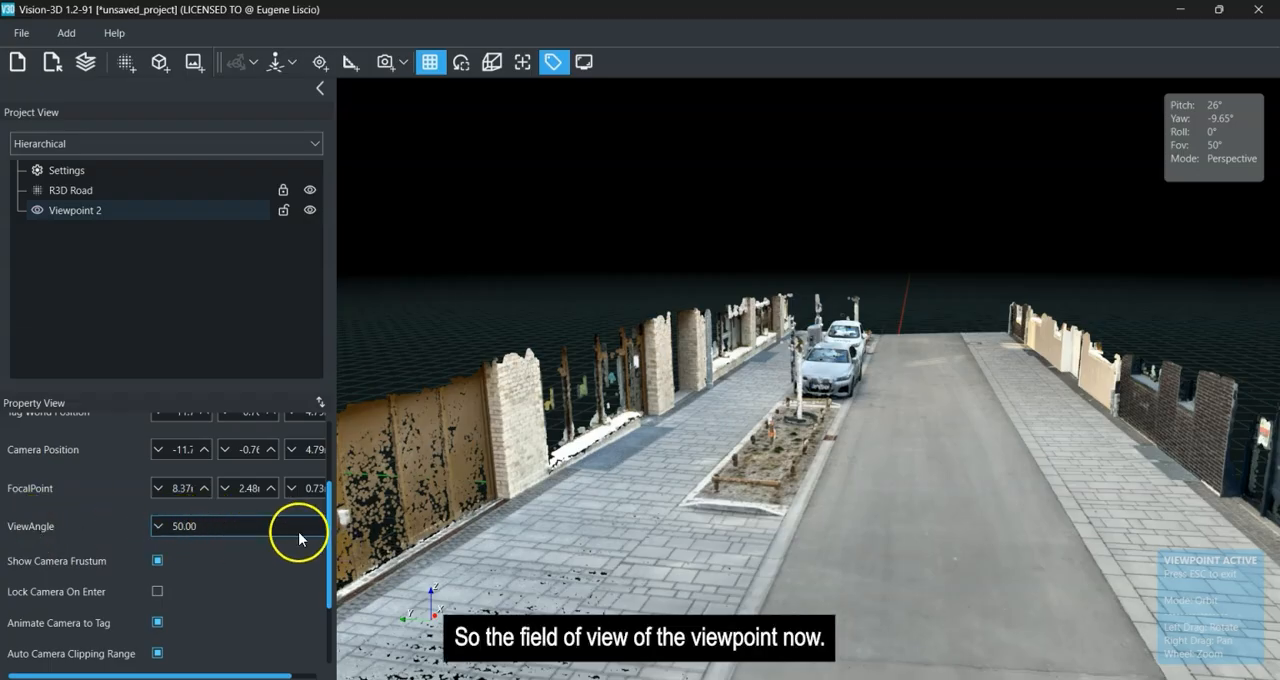
pyautogui.click(196, 521)
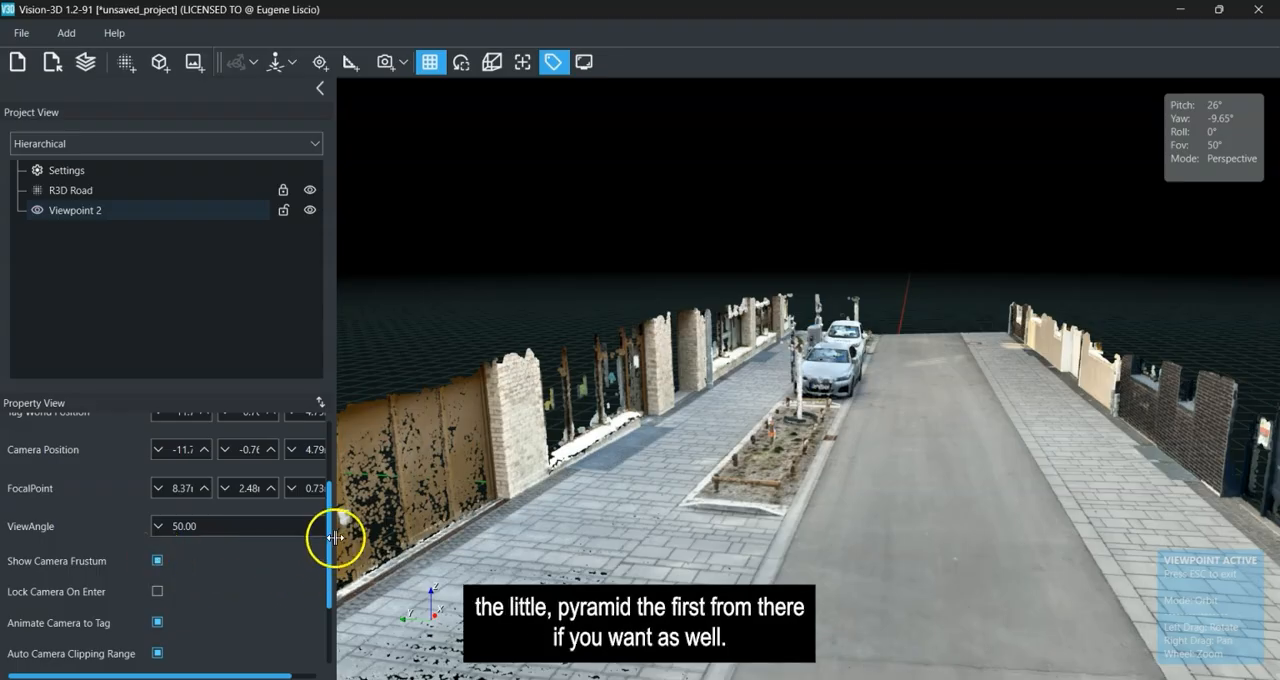
pyautogui.moveTo(330, 540); pyautogui.dragTo(325, 660)
pyautogui.scroll(-5, 817, 523)
# Delete the viewpoint from the project.
pyautogui.moveTo(926, 450); pyautogui.dragTo(605, 489)
pyautogui.click(150, 212)
pyautogui.click(108, 192)
pyautogui.click(108, 211)
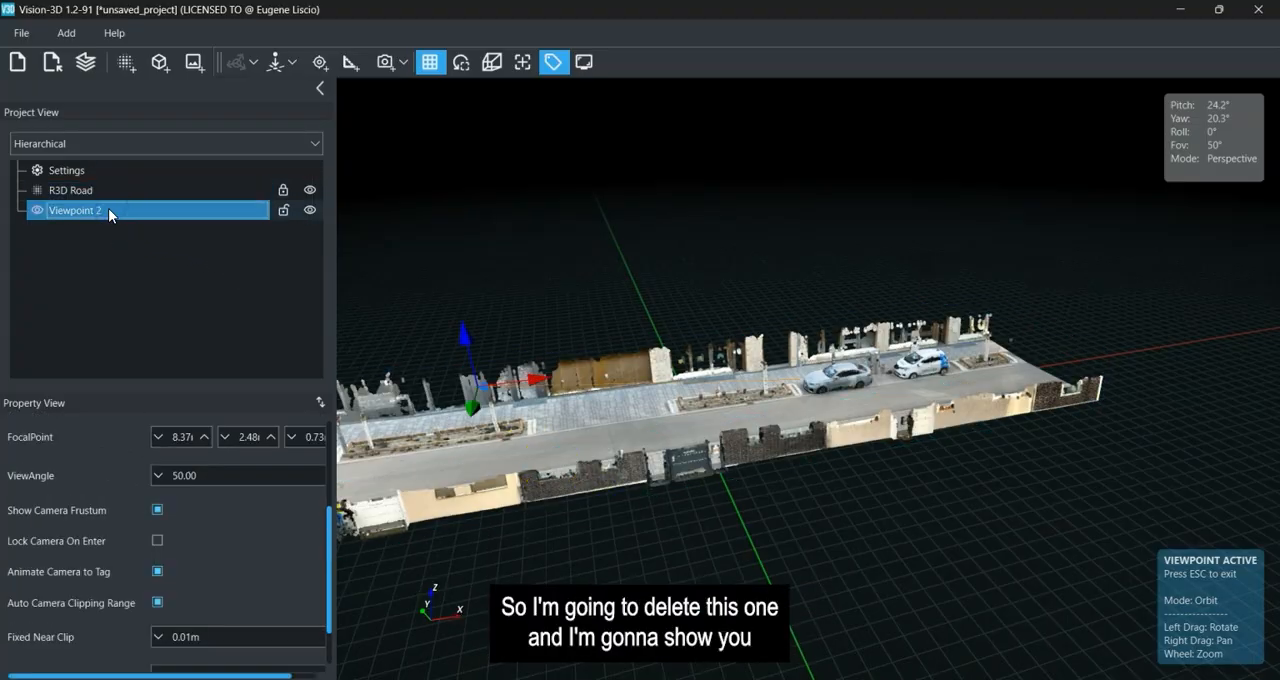
pyautogui.press('Delete')
# Add a viewpoint looking down the road toward the parked cars, with Lock Camera On Enter enabled and its camera frustum hidden.
pyautogui.scroll(3, 697, 388)
pyautogui.moveTo(697, 388); pyautogui.dragTo(1118, 442)
pyautogui.moveTo(1128, 386); pyautogui.dragTo(852, 462, button='right')
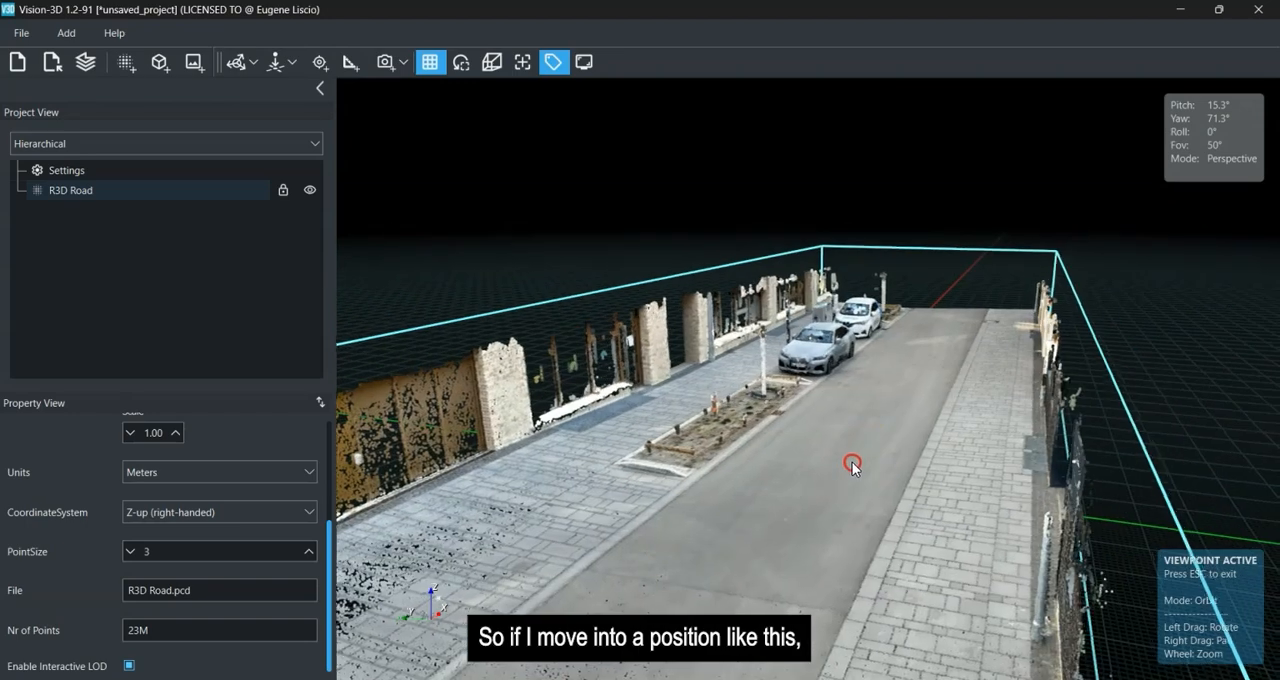
pyautogui.scroll(5, 845, 462)
pyautogui.moveTo(758, 518); pyautogui.dragTo(871, 490)
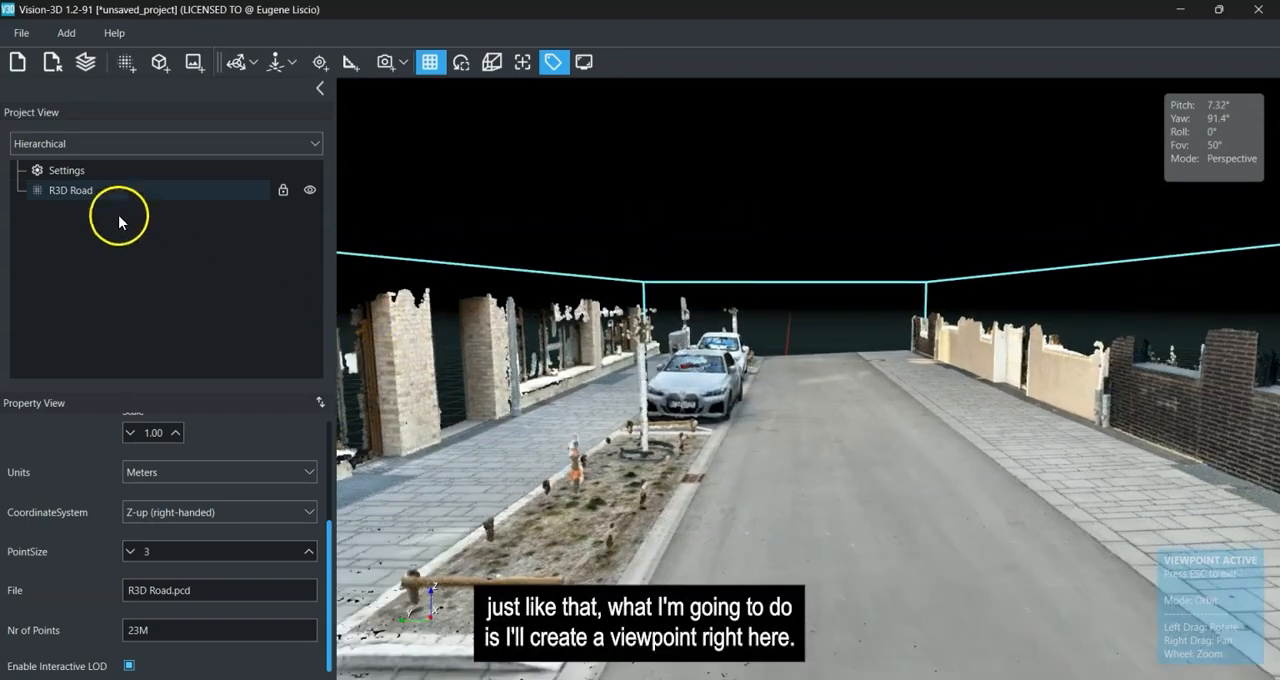
pyautogui.click(399, 62)
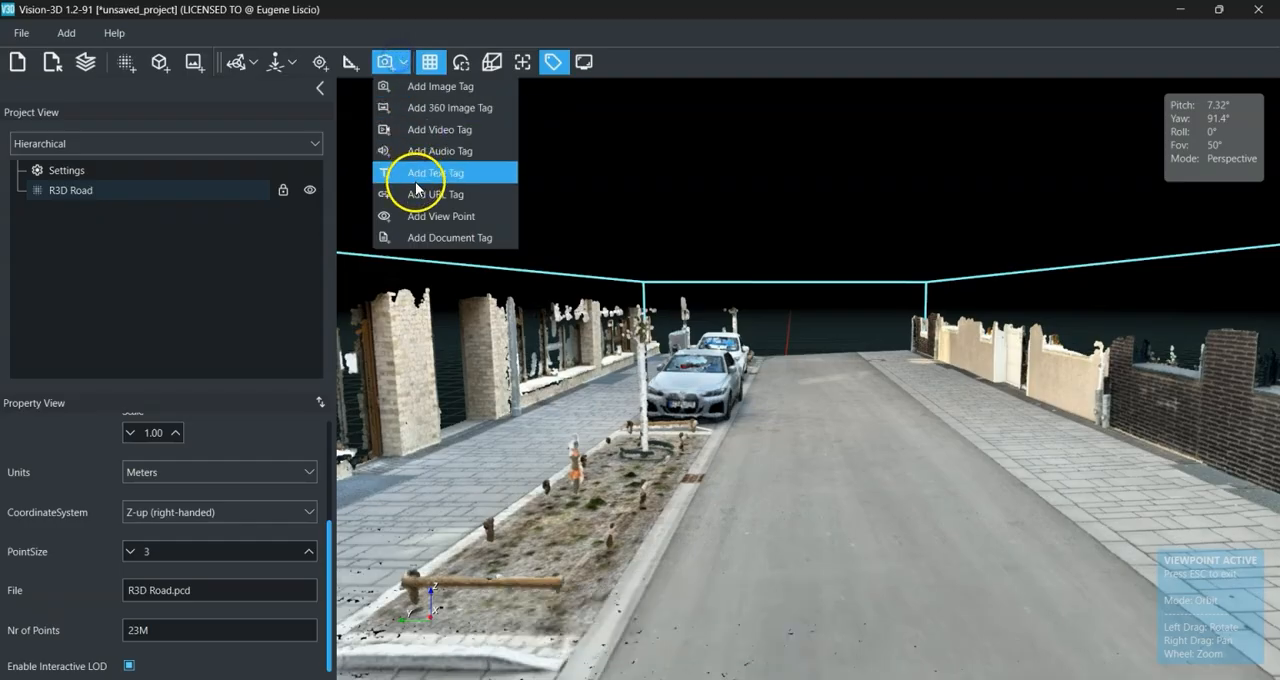
pyautogui.click(432, 216)
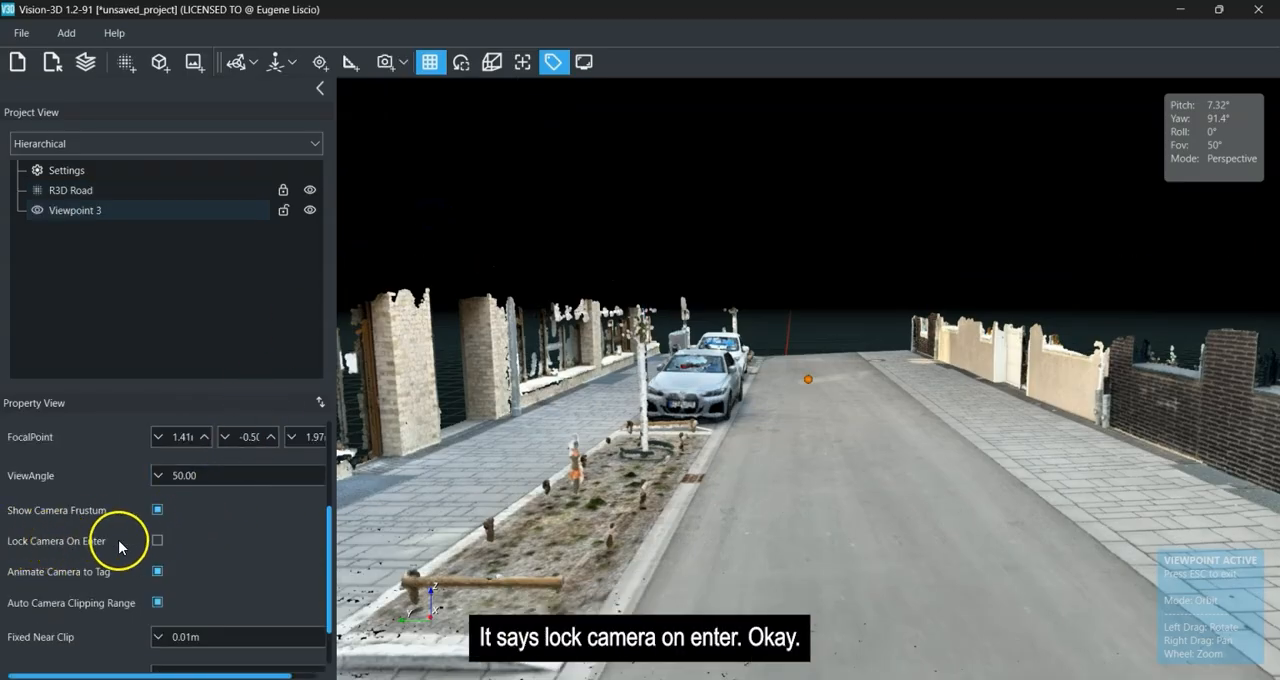
pyautogui.click(158, 542)
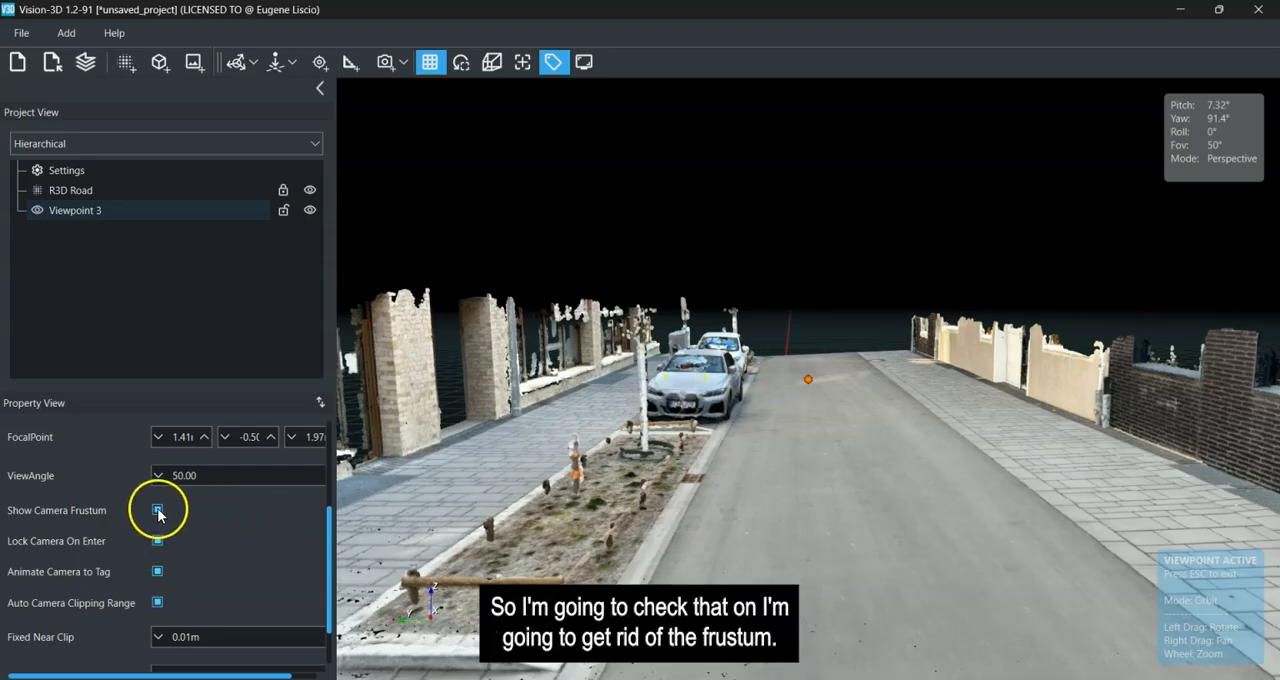
# Enter the viewpoint from its tag in the scene to watch the camera animation, and exit it.
pyautogui.scroll(-5, 654, 437)
pyautogui.moveTo(1016, 391); pyautogui.dragTo(777, 426)
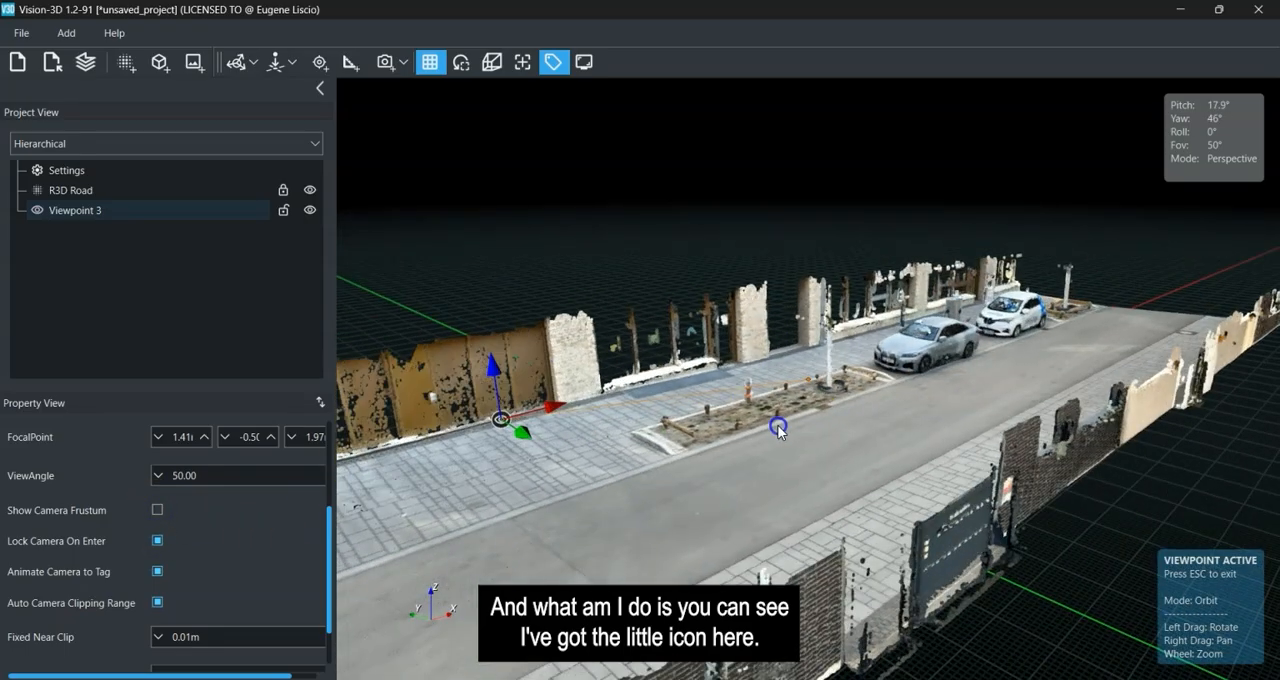
pyautogui.moveTo(629, 415); pyautogui.dragTo(727, 354, button='right')
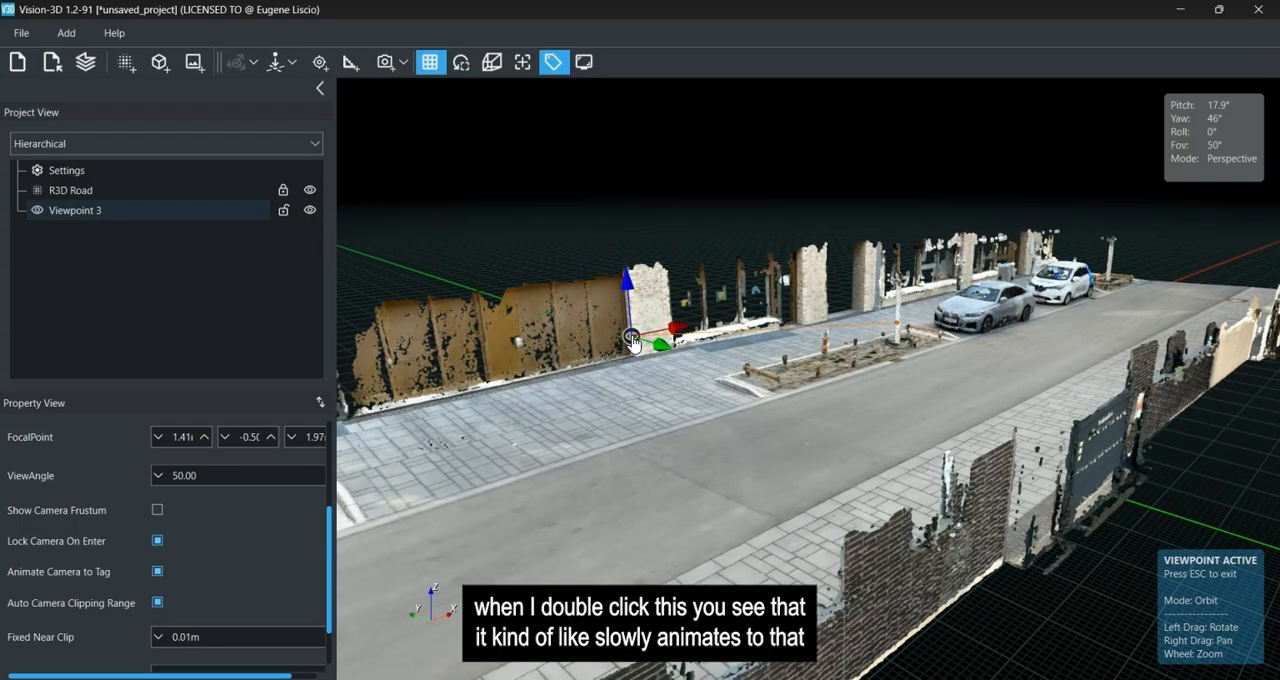
pyautogui.doubleClick(632, 340)
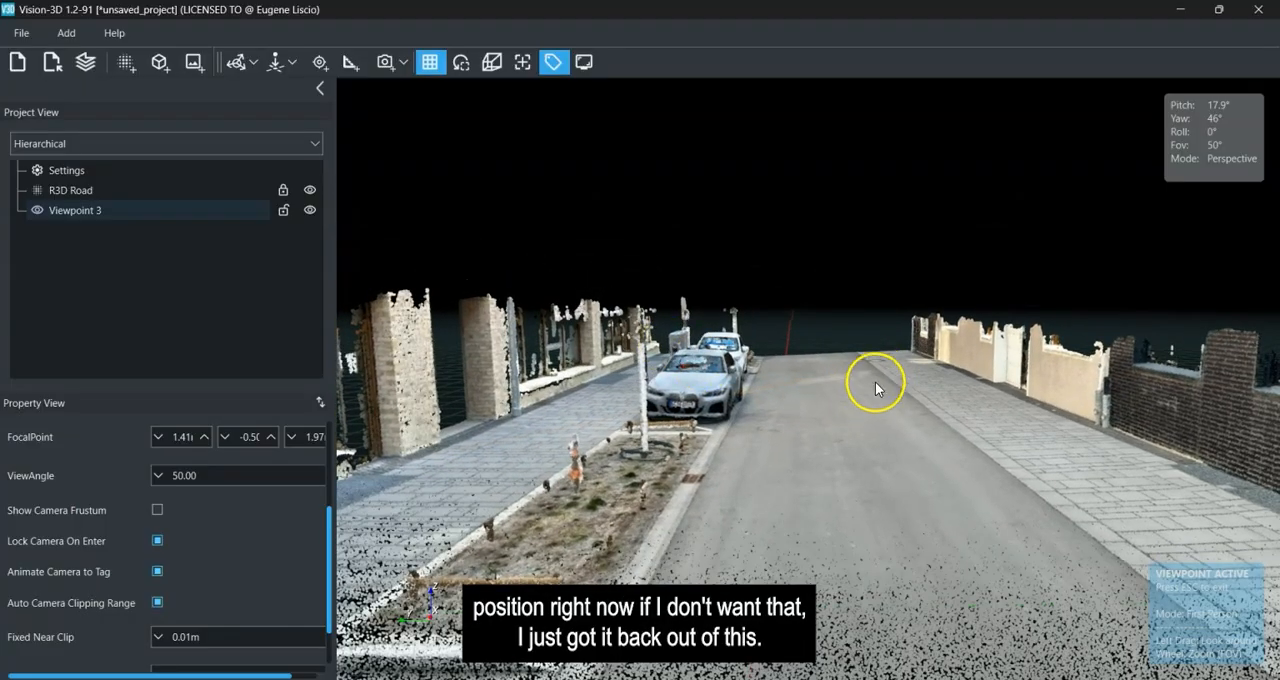
pyautogui.press('Escape')
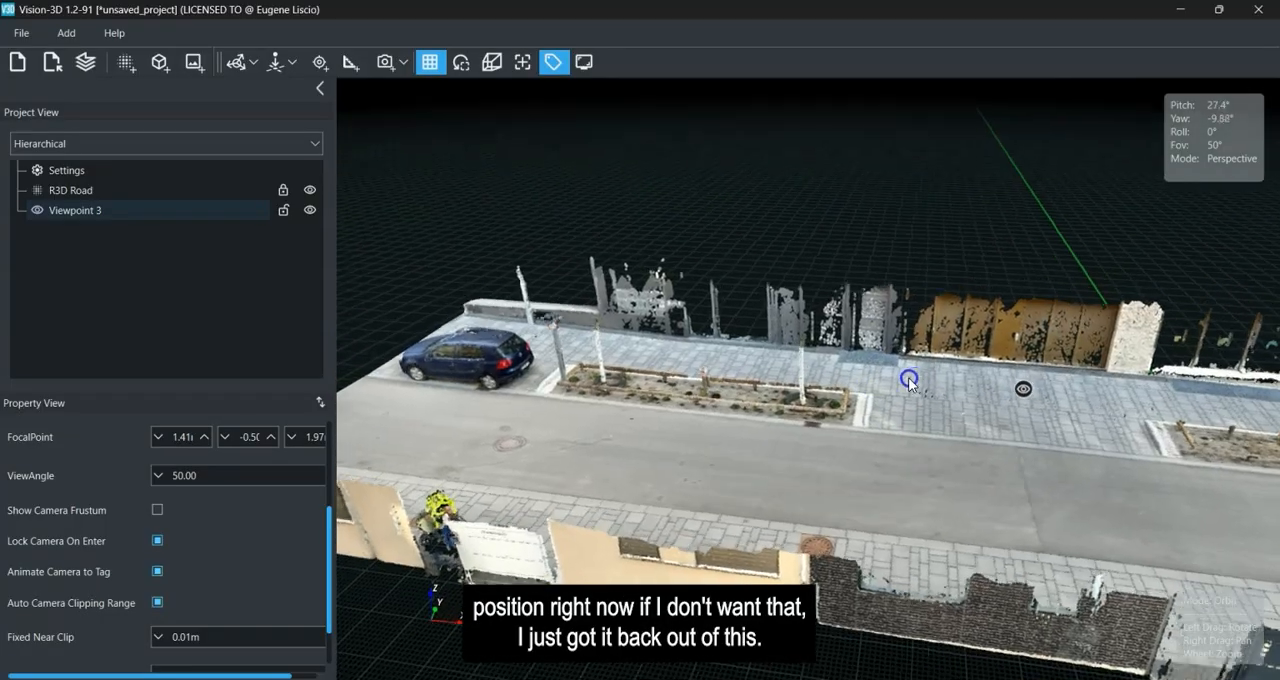
# Turn off Animate Camera to Tag for the viewpoint.
pyautogui.click(909, 381)
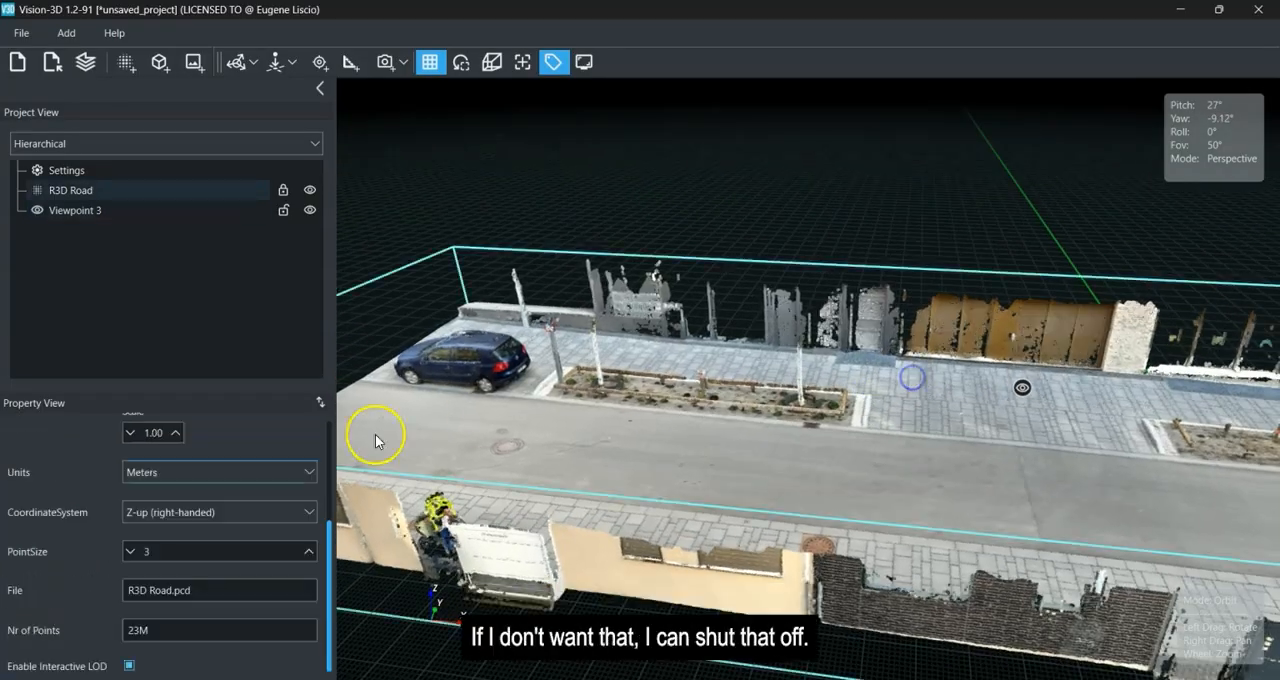
pyautogui.click(155, 211)
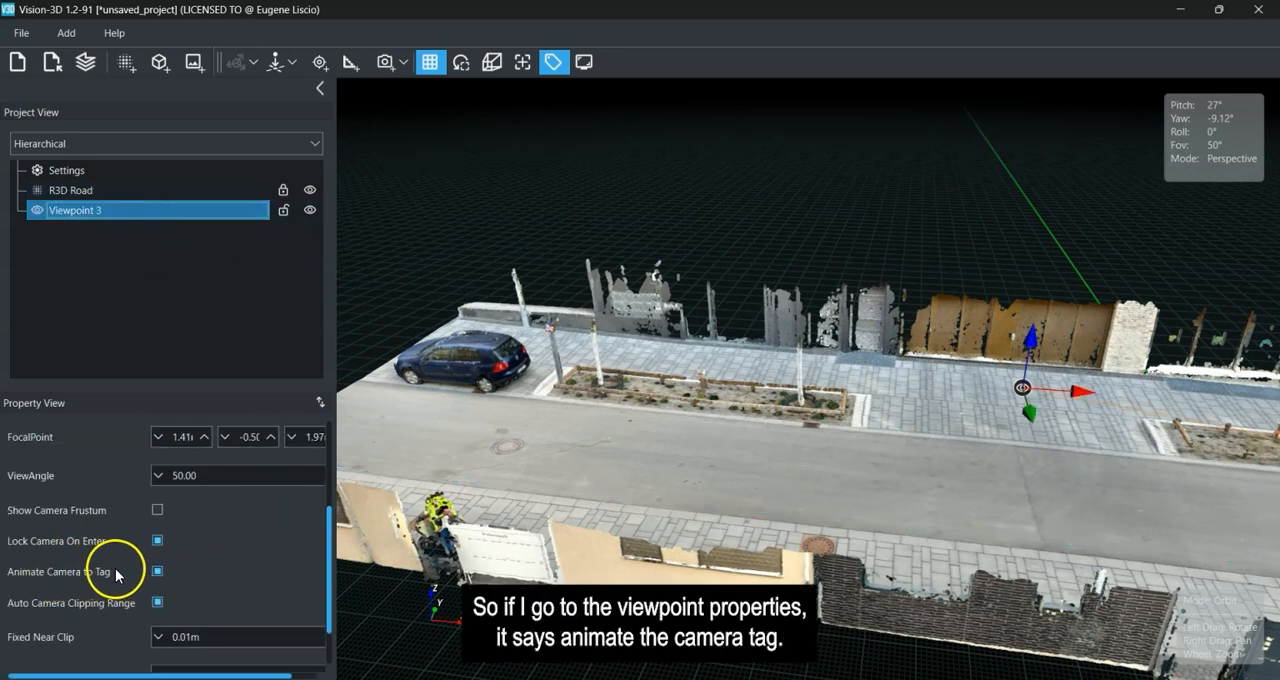
pyautogui.click(156, 572)
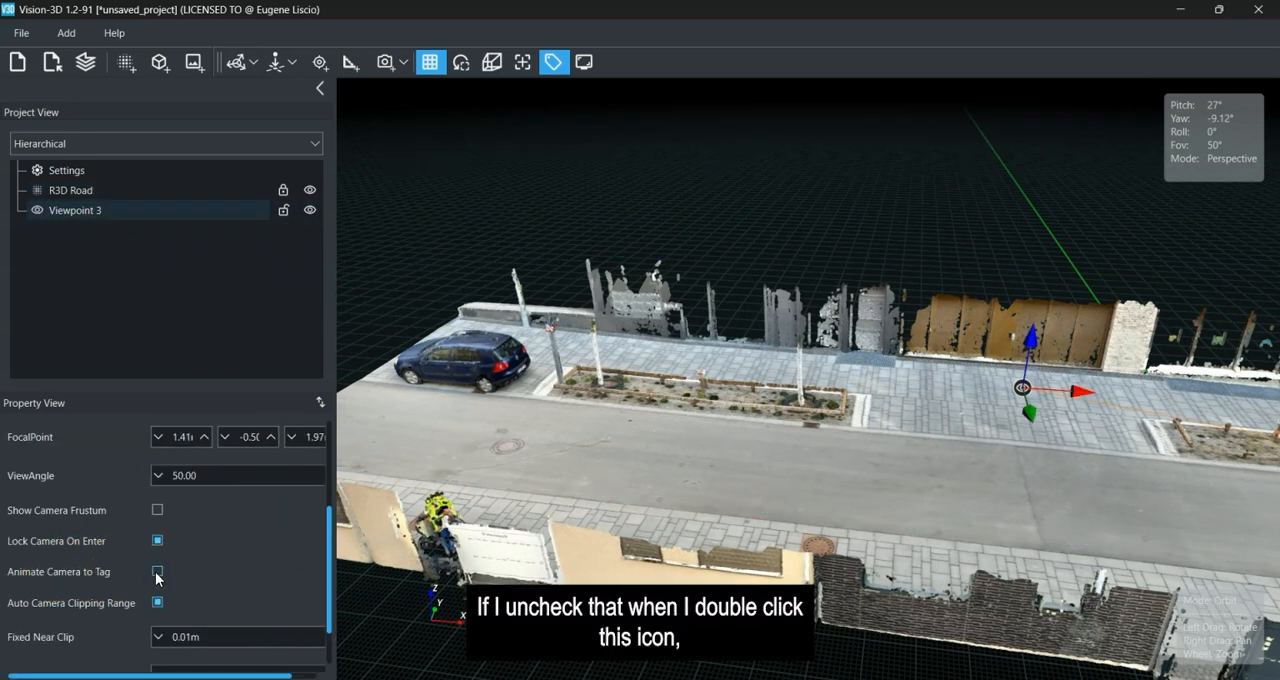
# Enter the viewpoint from its tag, look around the whole street from its locked camera position, and exit it.
pyautogui.moveTo(896, 431); pyautogui.dragTo(967, 427)
pyautogui.moveTo(967, 427); pyautogui.dragTo(801, 427, button='right')
pyautogui.scroll(4, 798, 414)
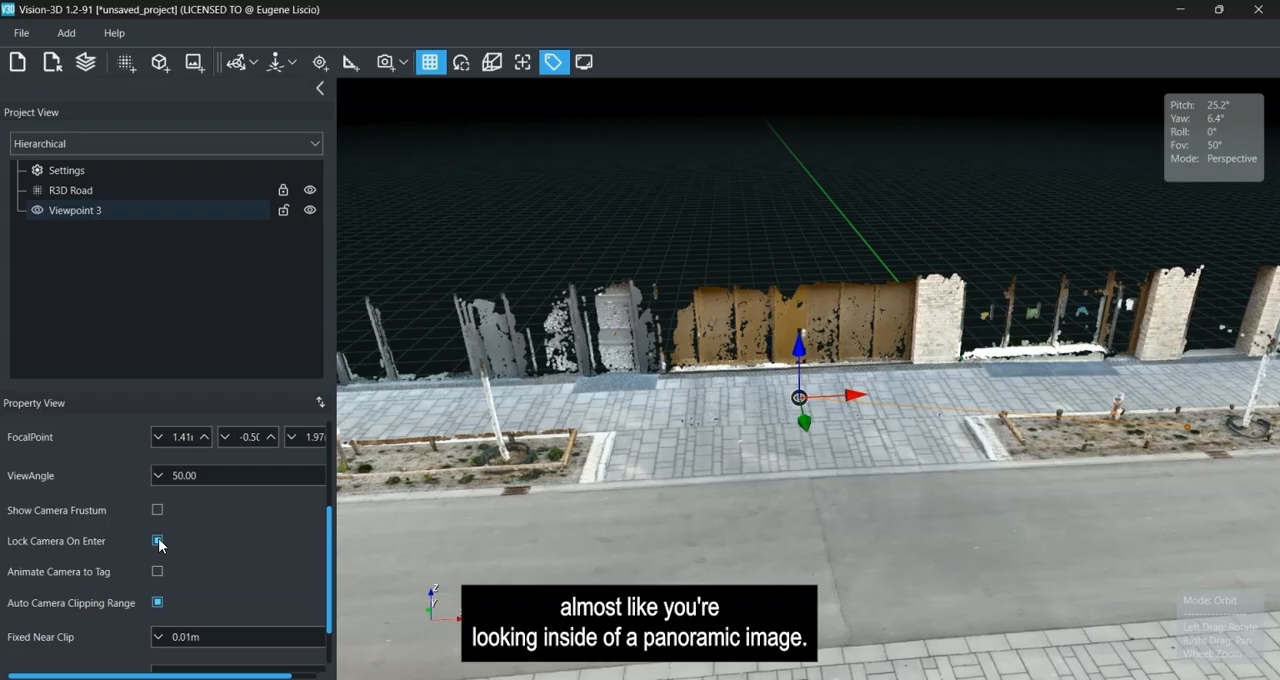
pyautogui.doubleClick(799, 402)
pyautogui.click(829, 407)
pyautogui.moveTo(820, 406); pyautogui.dragTo(657, 448)
pyautogui.moveTo(1040, 420); pyautogui.dragTo(411, 388)
pyautogui.moveTo(690, 440); pyautogui.dragTo(505, 465)
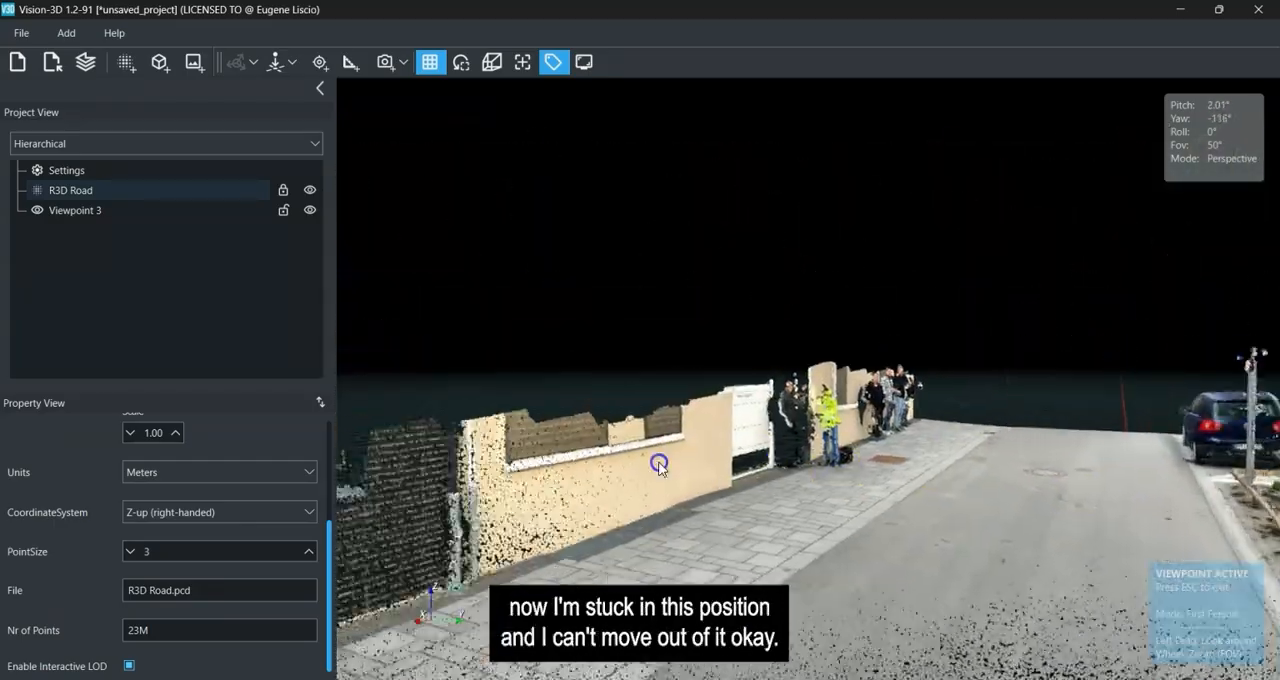
pyautogui.moveTo(657, 463); pyautogui.dragTo(460, 480)
pyautogui.moveTo(754, 558); pyautogui.dragTo(430, 529)
pyautogui.moveTo(684, 526)
pyautogui.mouseDown()
pyautogui.moveTo(537, 551)
pyautogui.moveTo(691, 526)
pyautogui.moveTo(726, 539)
pyautogui.moveTo(692, 527)
pyautogui.mouseUp()
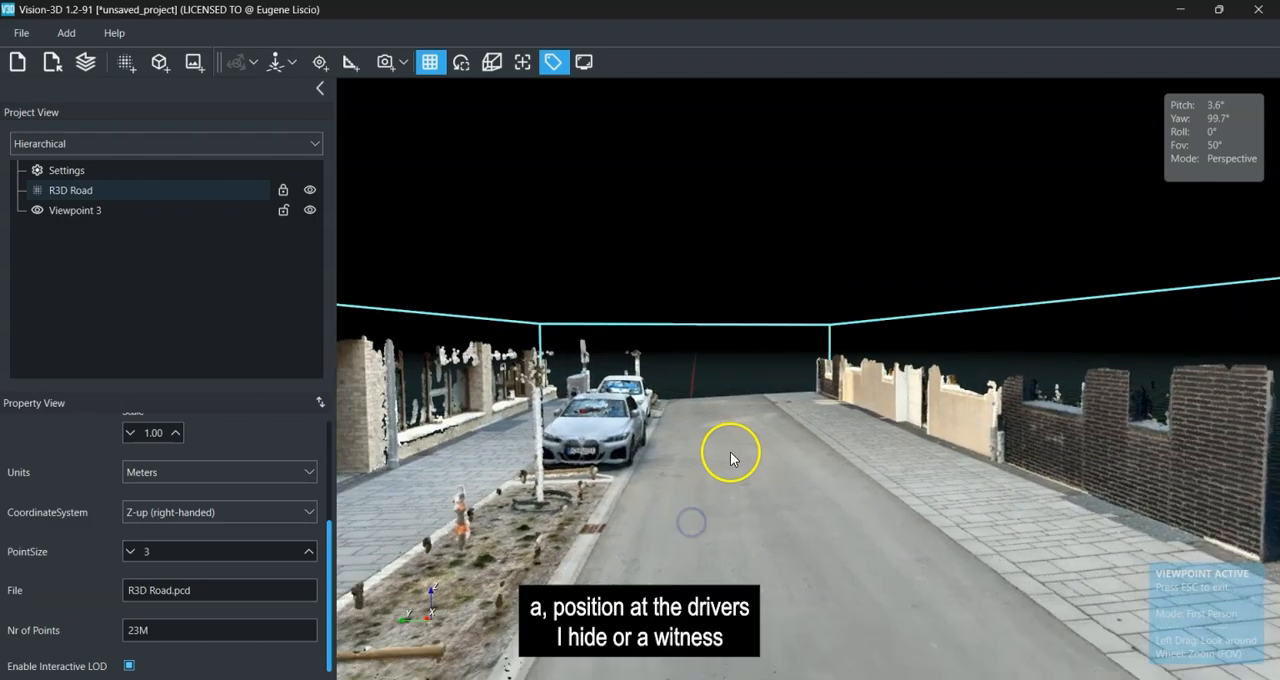
pyautogui.moveTo(938, 526); pyautogui.dragTo(893, 485)
pyautogui.click(808, 366)
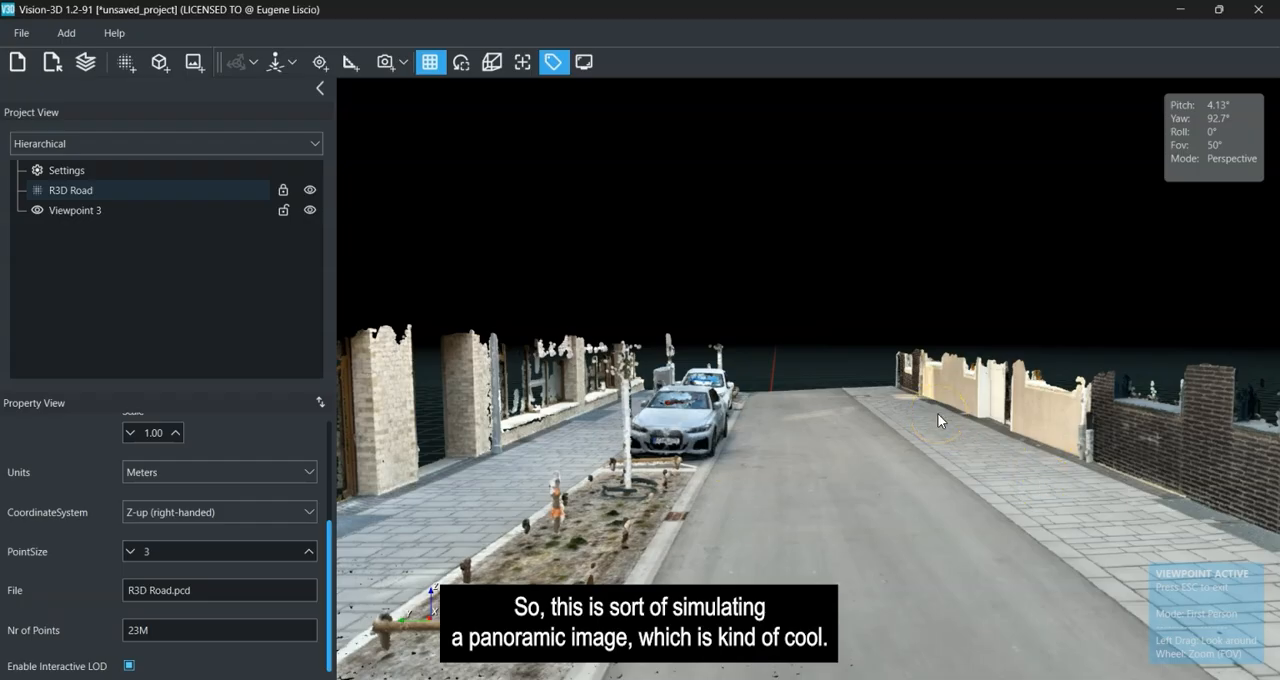
pyautogui.press('Escape')
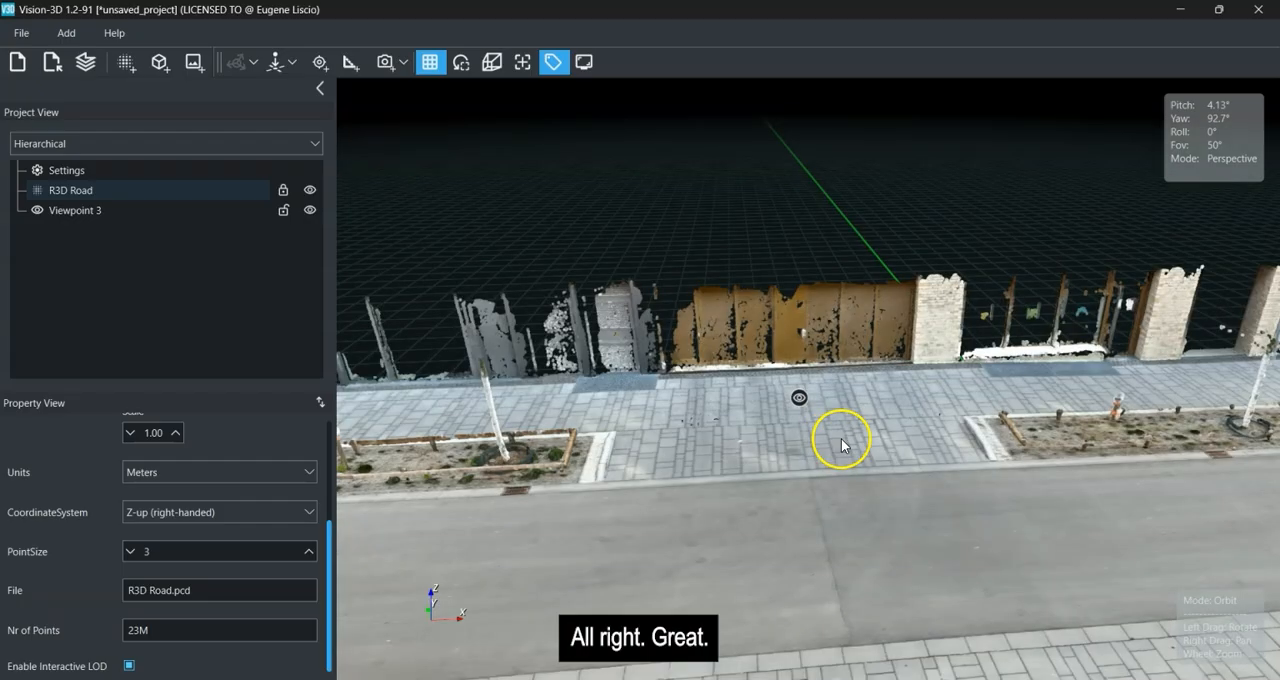
# Delete the viewpoint that has the locked camera from the scene.
pyautogui.click(803, 392)
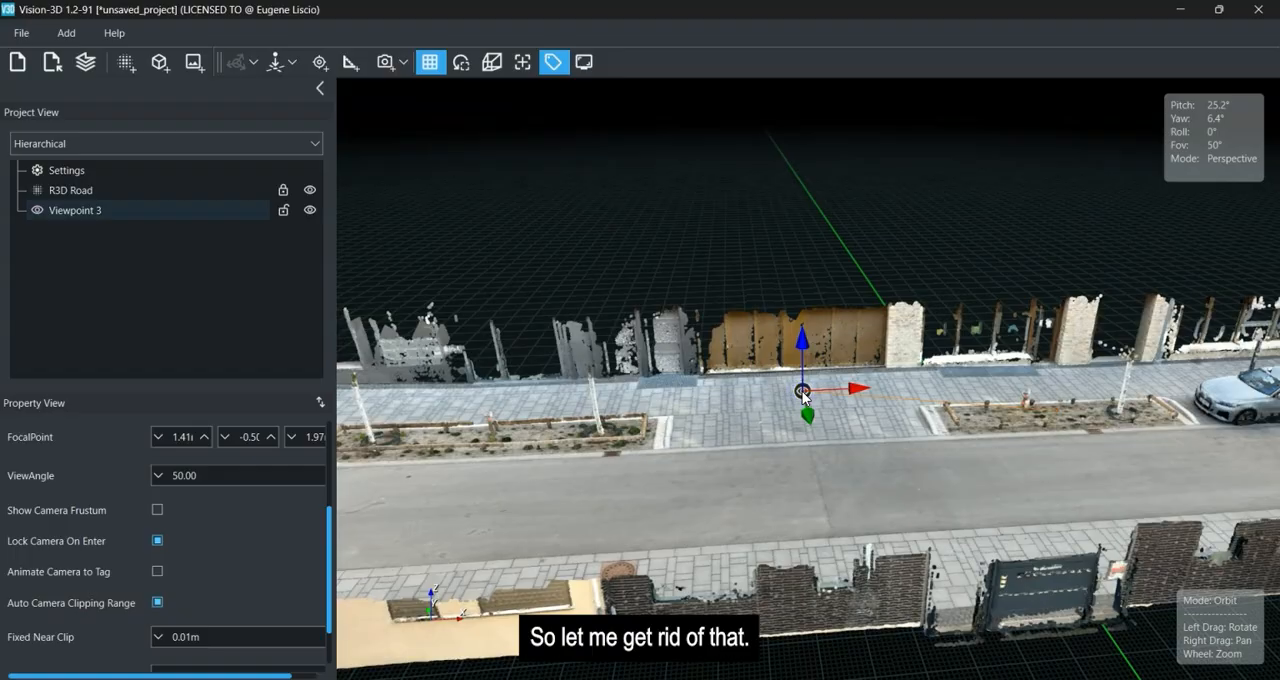
pyautogui.press('Delete')
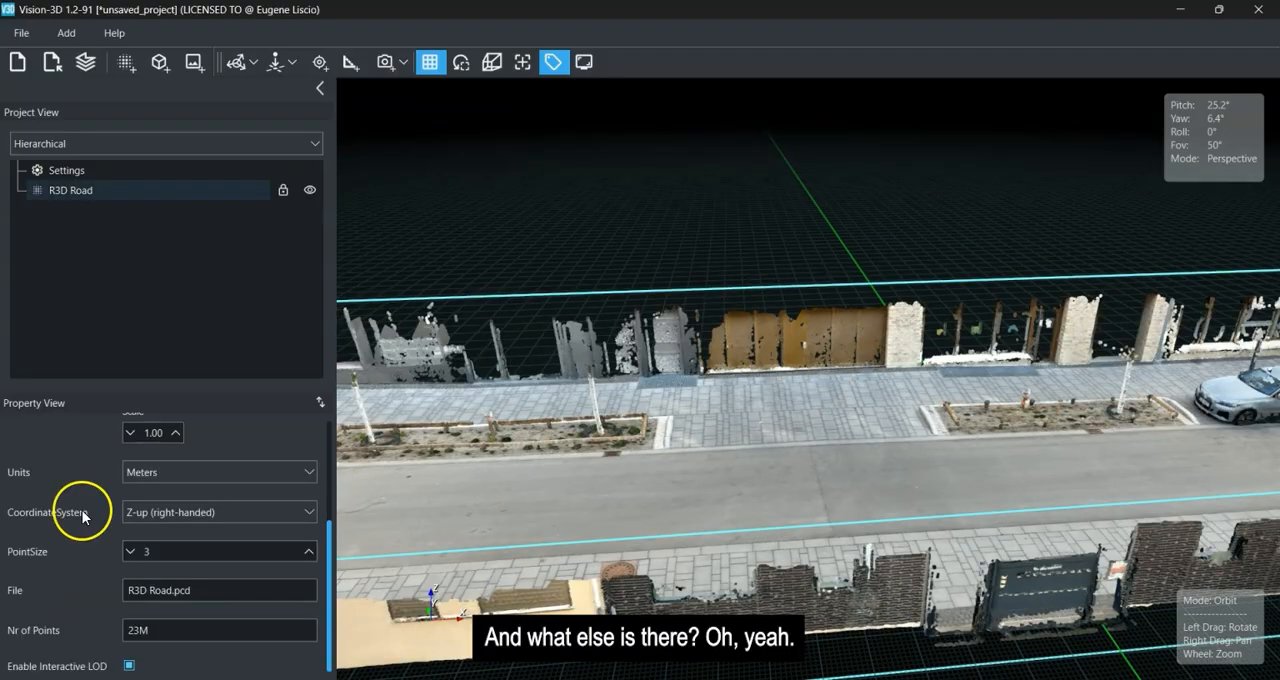
pyautogui.moveTo(642, 470); pyautogui.dragTo(719, 255)
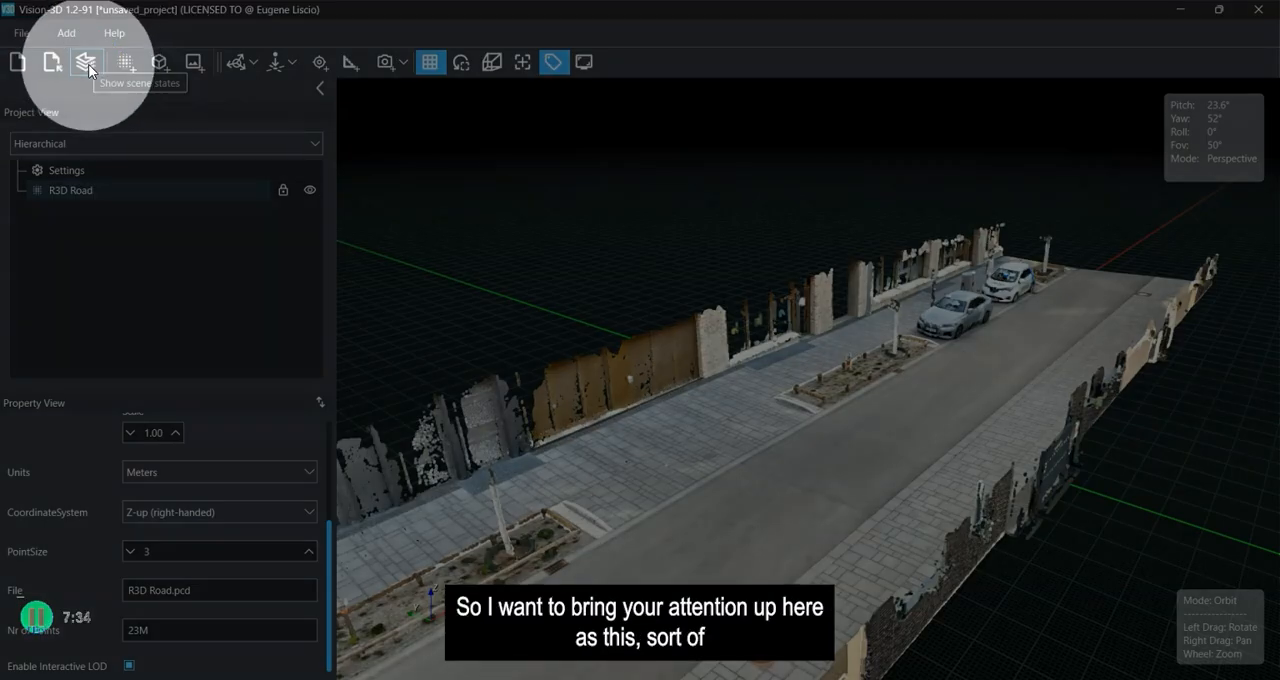
pyautogui.click(89, 69)
pyautogui.moveTo(1034, 366); pyautogui.dragTo(734, 489)
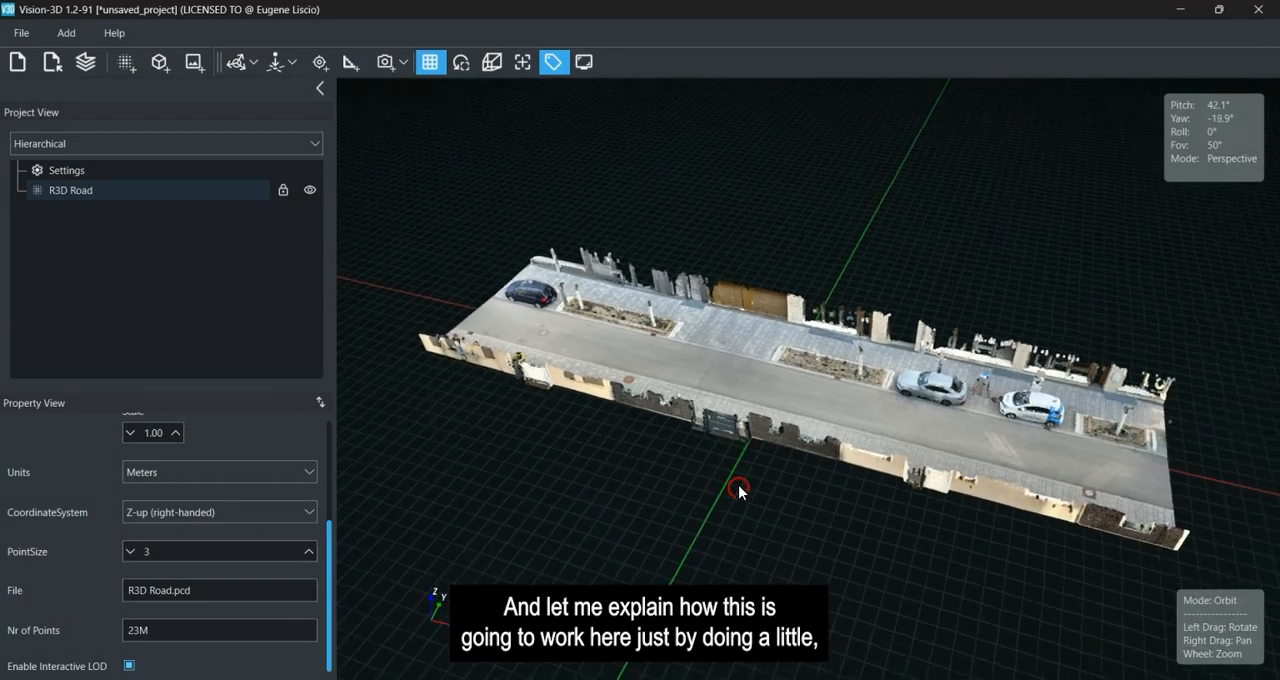
# Import the Cobalt_4.e57 point cloud from the Cobalt folder in full, in meters, Z-up and centered on the origin.
pyautogui.click(126, 64)
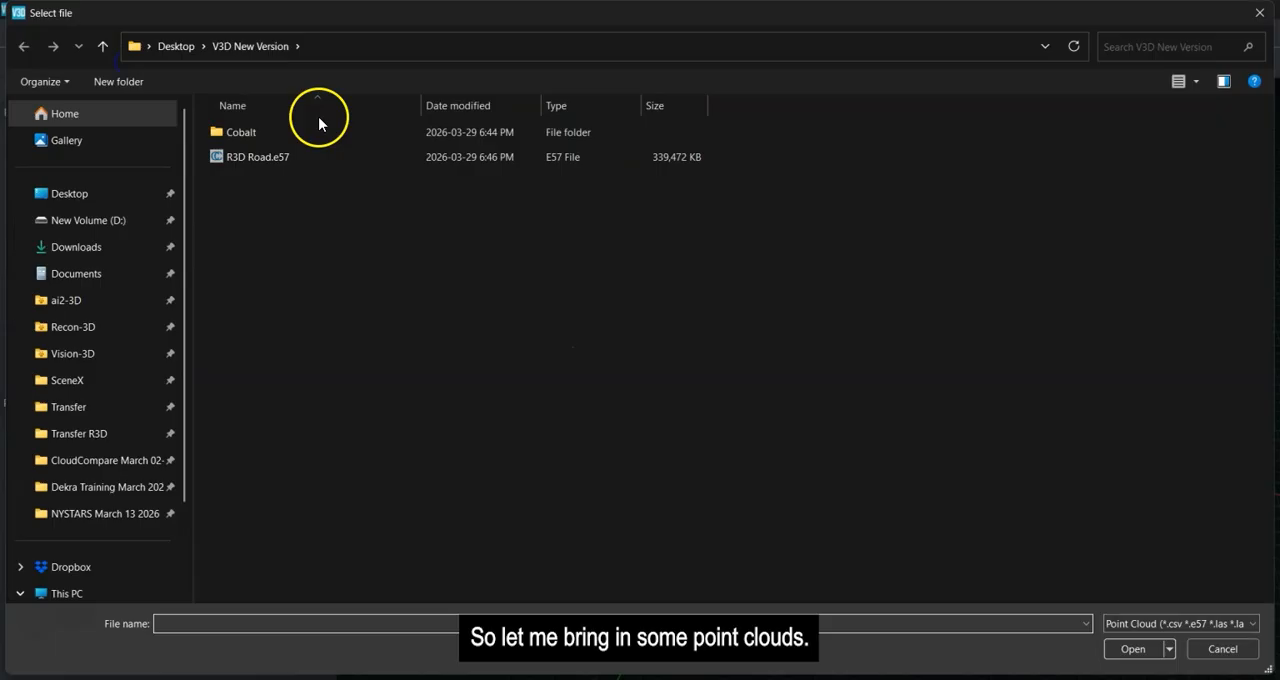
pyautogui.doubleClick(237, 131)
pyautogui.doubleClick(243, 133)
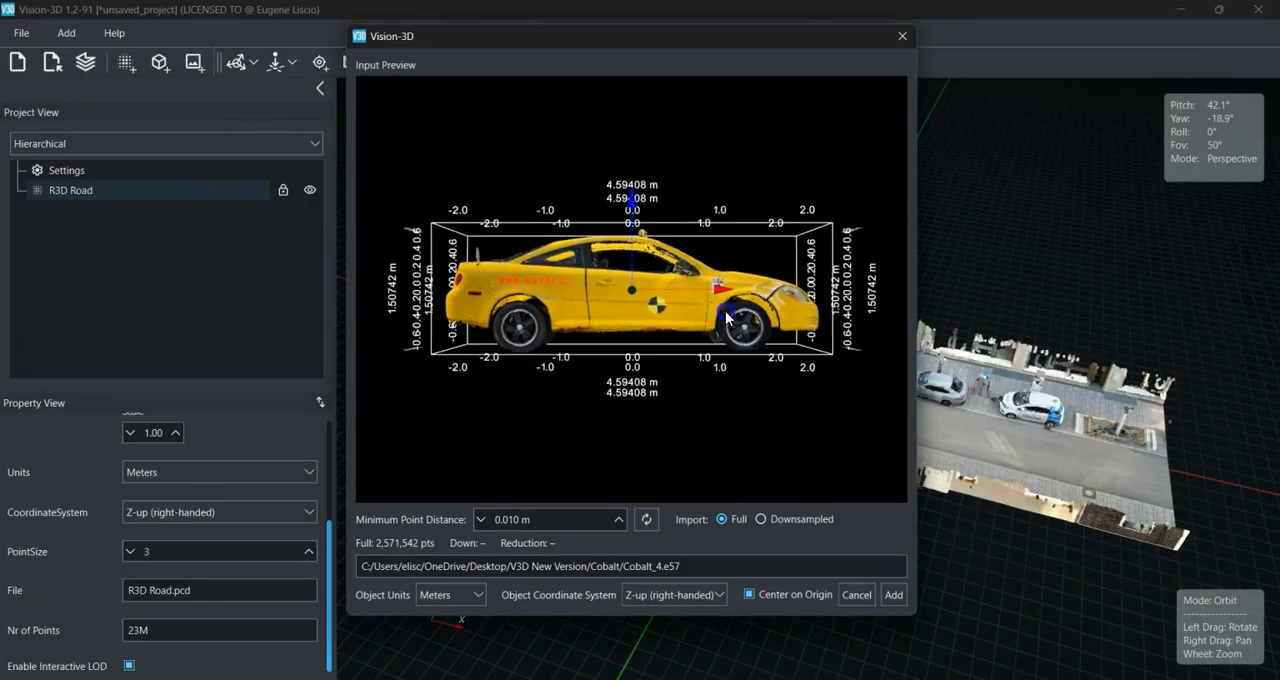
pyautogui.click(893, 595)
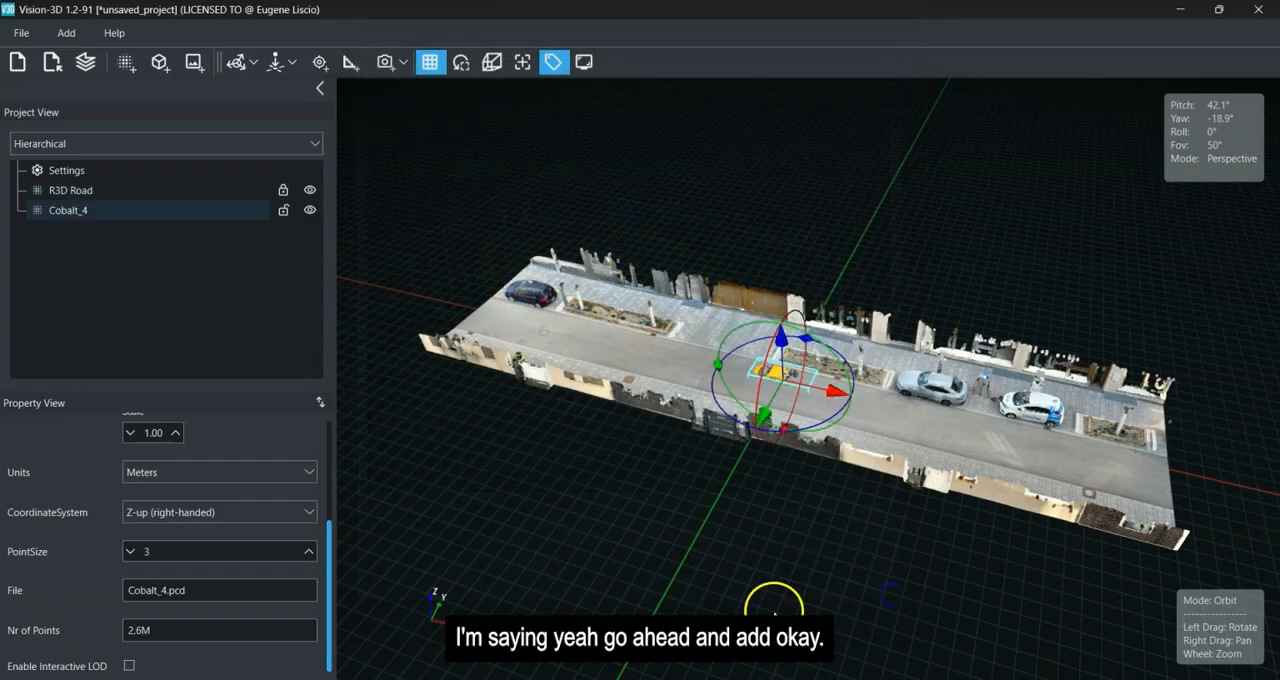
# Raise the yellow Cobalt_4 car onto the road surface and move it along the street toward the dark blue parked car.
pyautogui.moveTo(784, 345); pyautogui.dragTo(499, 398)
pyautogui.click(586, 453)
pyautogui.moveTo(588, 451); pyautogui.dragTo(655, 395)
pyautogui.scroll(5, 655, 392)
pyautogui.moveTo(675, 410); pyautogui.dragTo(1205, 440, button='right')
pyautogui.scroll(3, 1094, 403)
pyautogui.moveTo(1094, 403); pyautogui.dragTo(972, 371)
pyautogui.scroll(-6, 972, 371)
pyautogui.moveTo(864, 410); pyautogui.dragTo(838, 465)
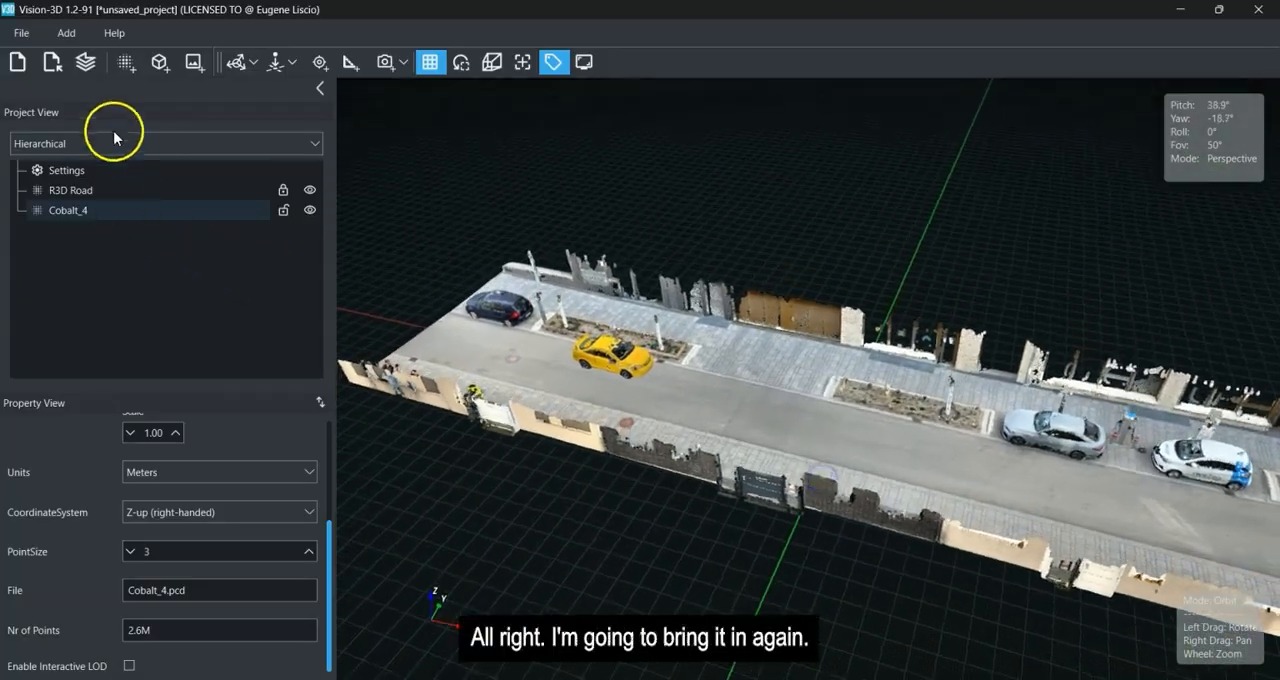
# Import the Cobalt_4.e57 point cloud a second time in full.
pyautogui.click(126, 62)
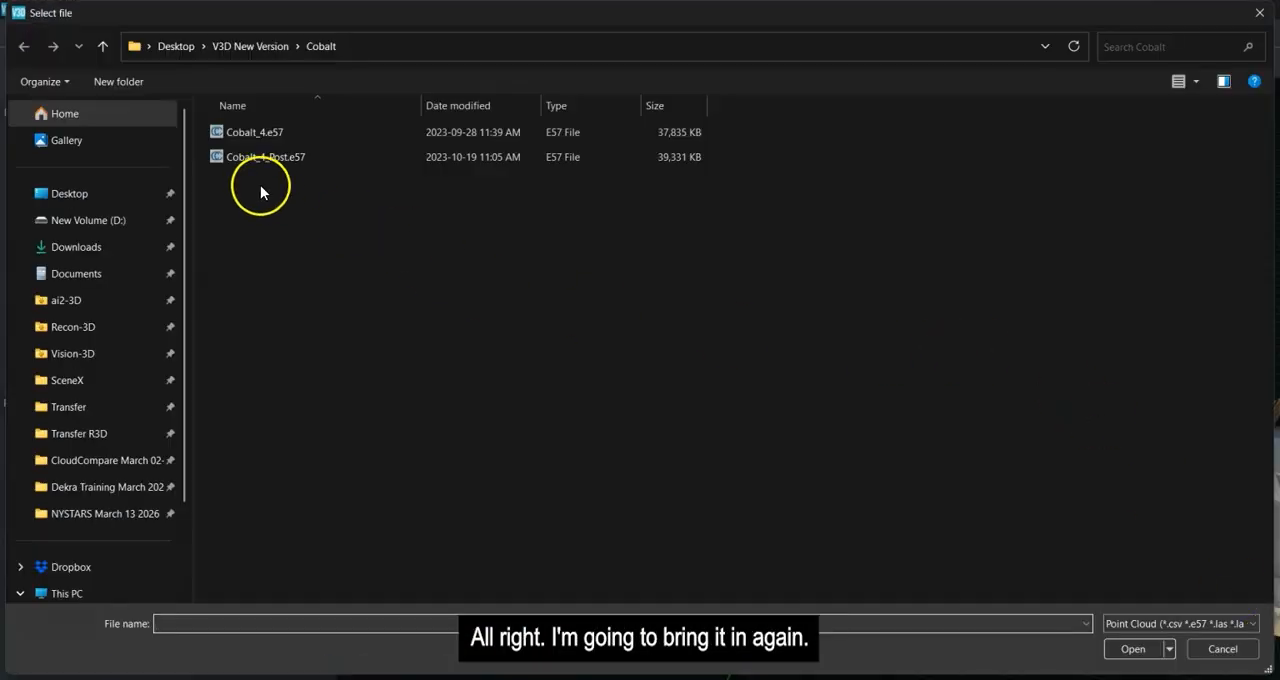
pyautogui.doubleClick(232, 134)
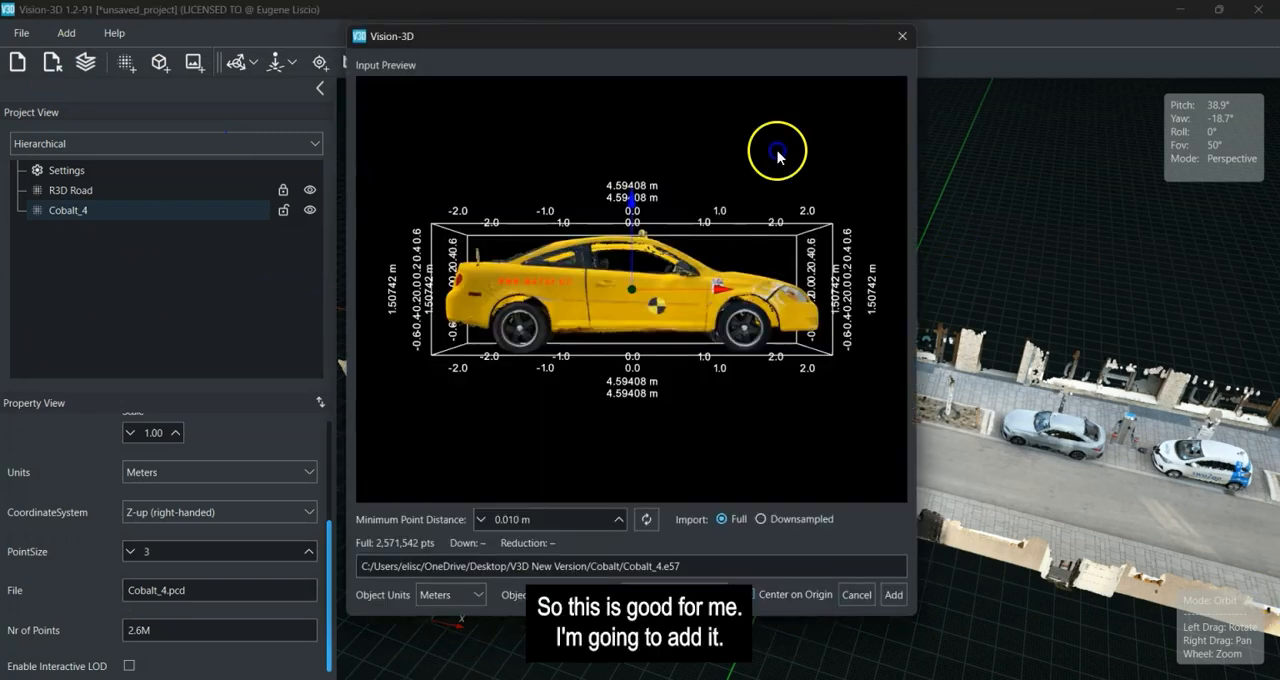
pyautogui.moveTo(777, 157); pyautogui.dragTo(700, 312)
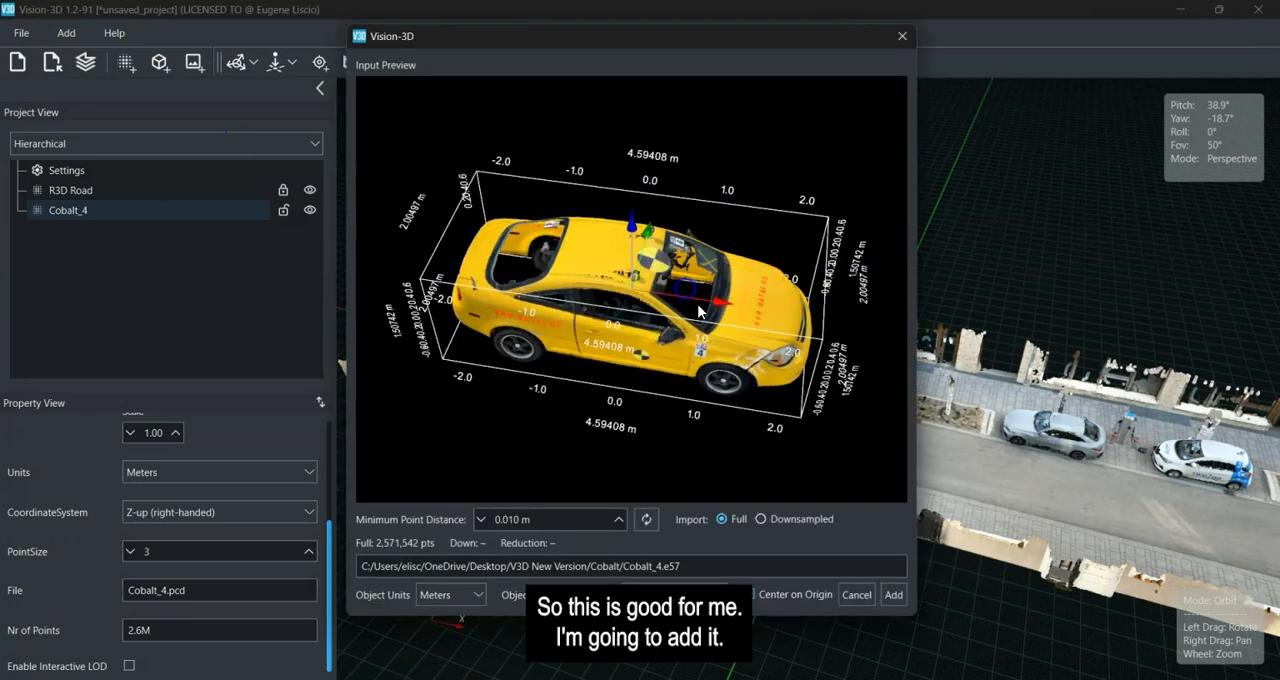
pyautogui.click(891, 605)
# Raise the second Cobalt_4 car onto the road surface and turn it slightly about its vertical axis.
pyautogui.moveTo(811, 517); pyautogui.dragTo(887, 312)
pyautogui.scroll(5, 825, 455)
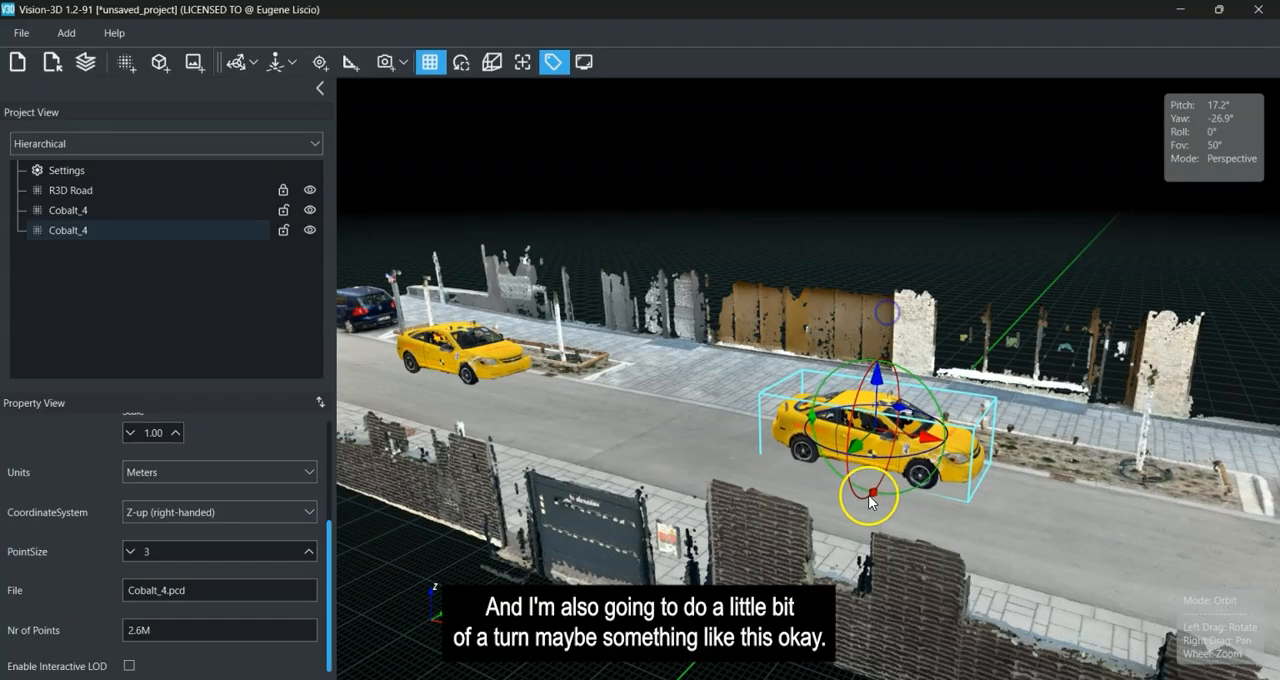
pyautogui.moveTo(897, 411); pyautogui.dragTo(948, 414)
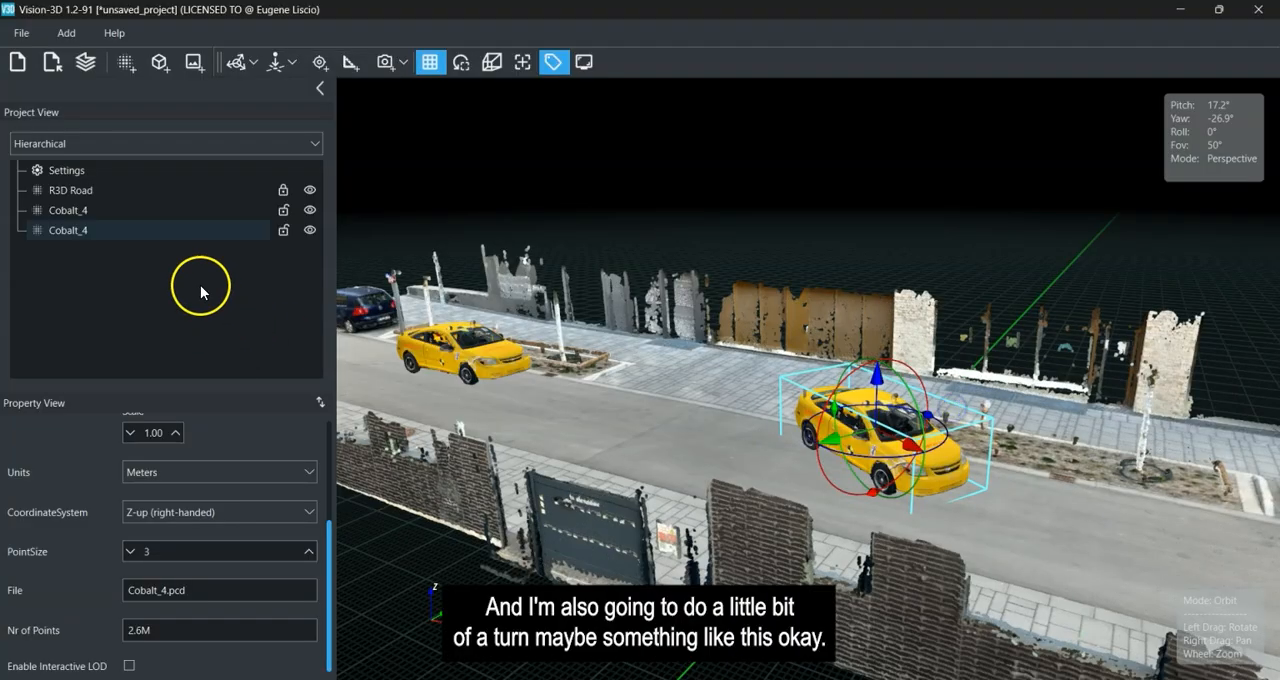
# Rename the second Cobalt_4 point cloud as Cobalt_4A.
pyautogui.doubleClick(137, 233)
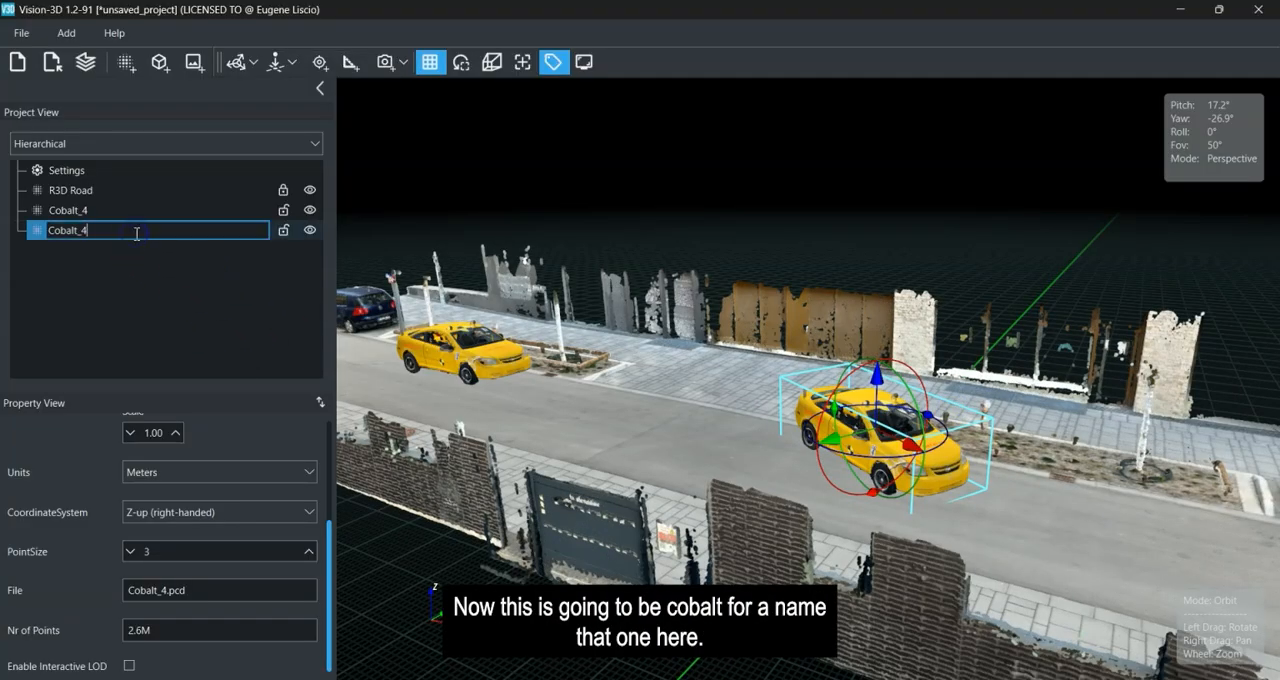
pyautogui.press('Return')
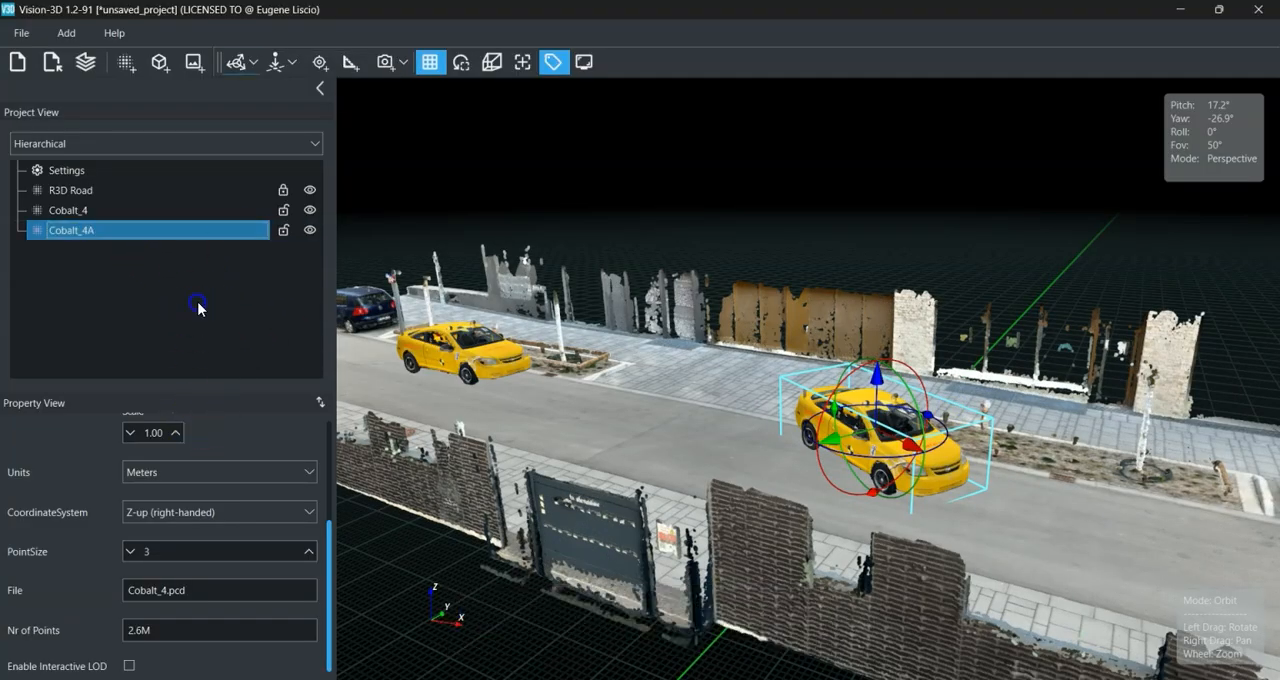
# Import the damaged car's point cloud, Cobalt_4_Post.e57, from the Cobalt folder.
pyautogui.click(126, 62)
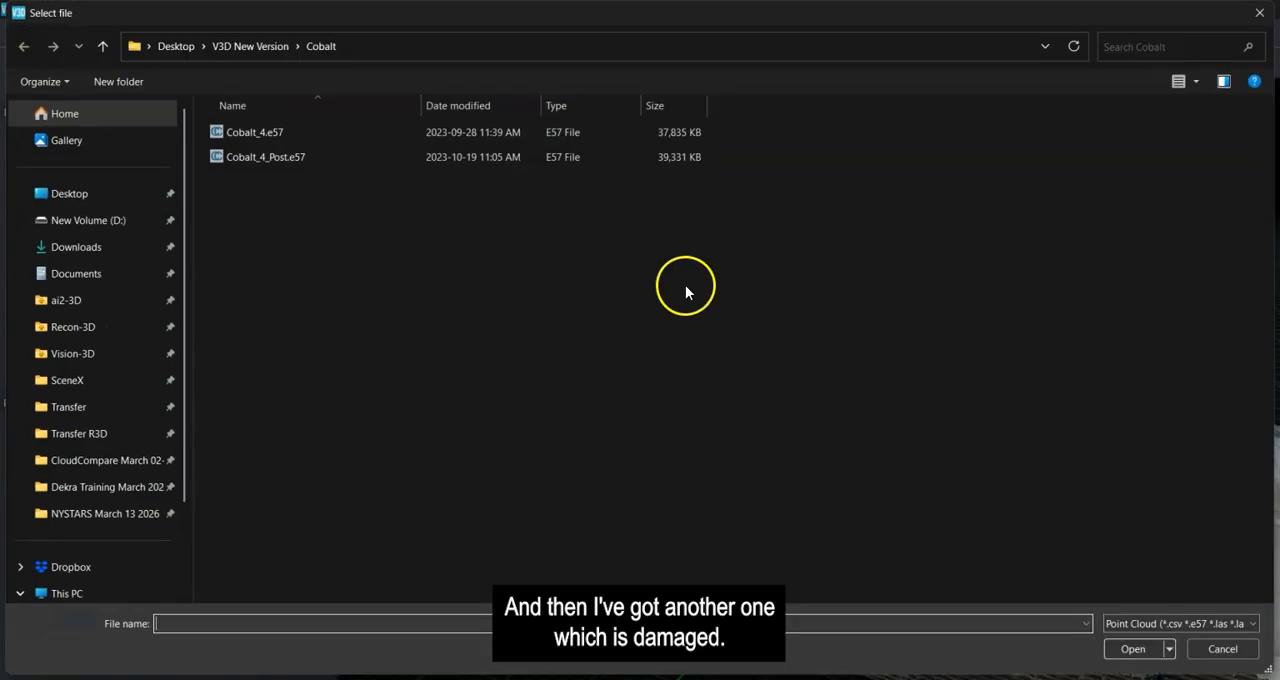
pyautogui.doubleClick(242, 153)
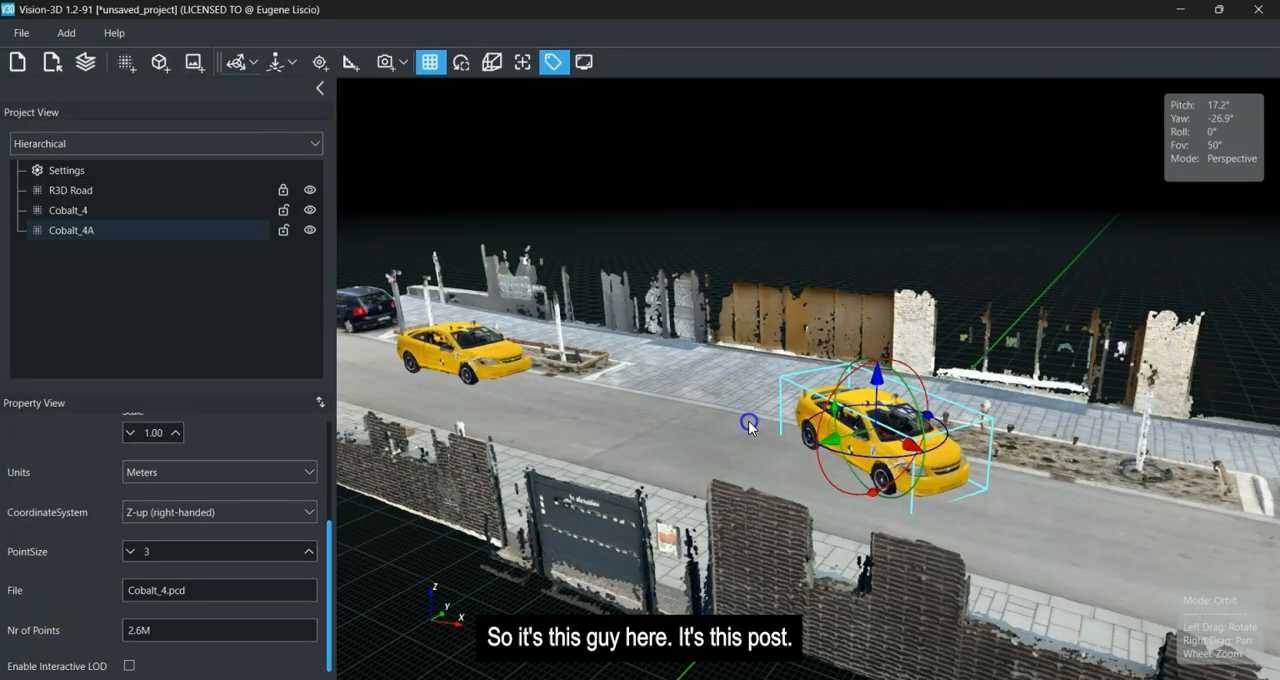
pyautogui.moveTo(686, 295); pyautogui.dragTo(737, 322)
pyautogui.click(903, 600)
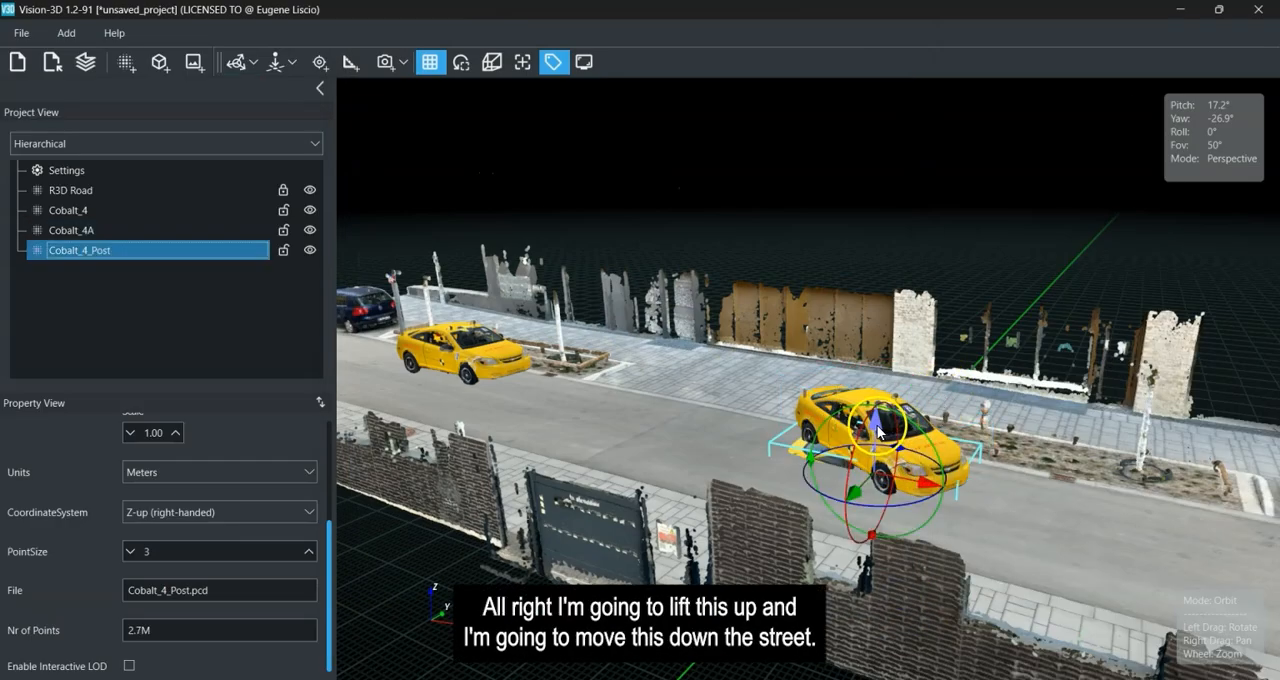
# Raise the Cobalt_4_Post car onto the road surface, move it down the street and turn it nose-first towards the wall beside the sidewalk.
pyautogui.moveTo(878, 430); pyautogui.dragTo(904, 340)
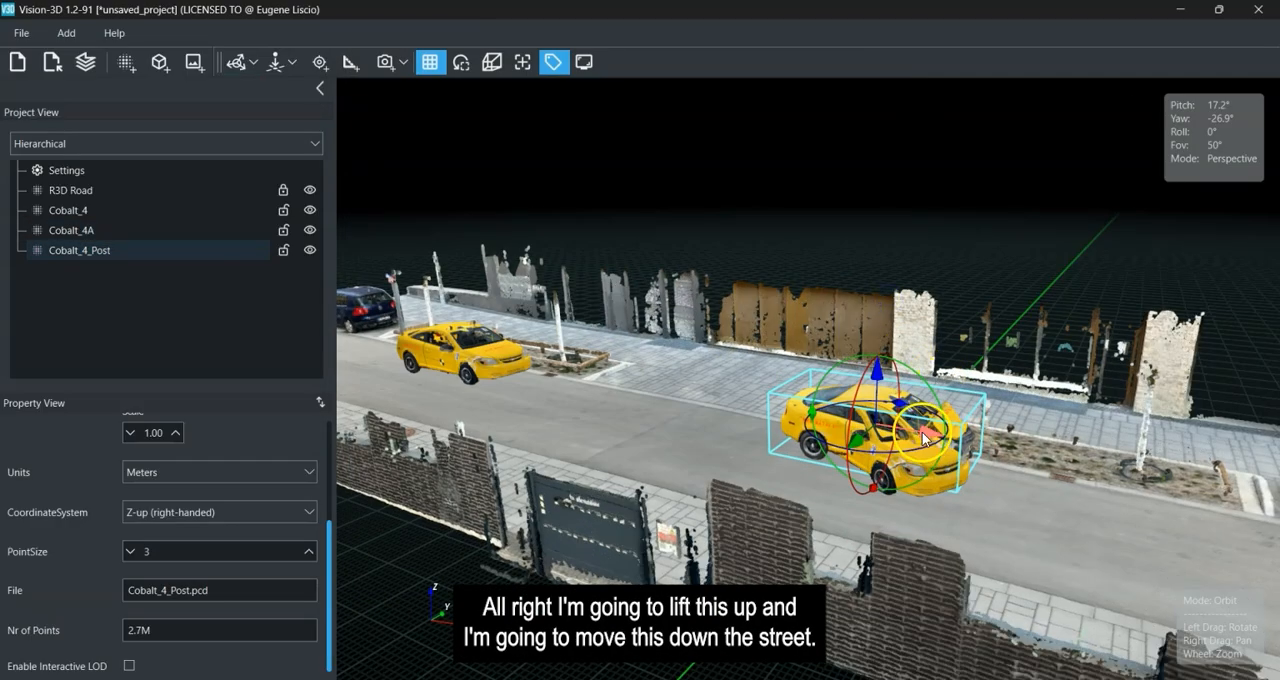
pyautogui.moveTo(923, 436); pyautogui.dragTo(1098, 474)
pyautogui.scroll(-6, 786, 428)
pyautogui.moveTo(948, 458); pyautogui.dragTo(646, 546)
pyautogui.scroll(3, 855, 378)
pyautogui.moveTo(885, 387); pyautogui.dragTo(452, 364)
pyautogui.moveTo(632, 486); pyautogui.dragTo(774, 434)
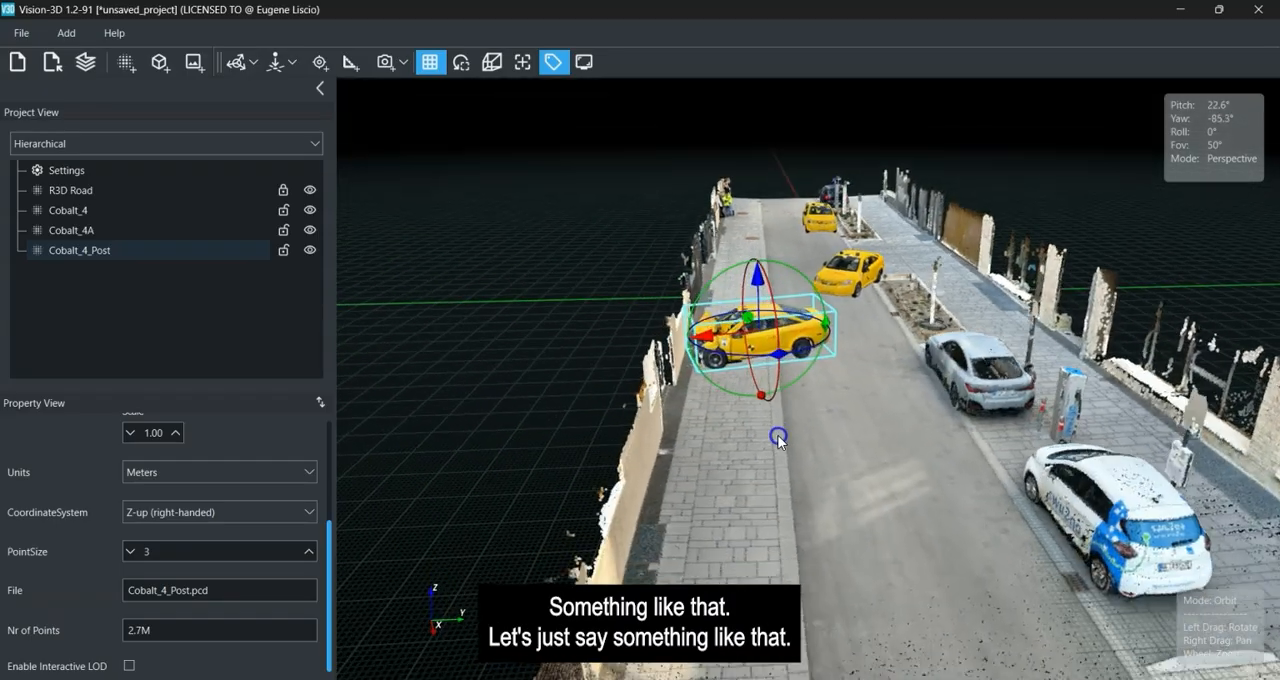
pyautogui.moveTo(757, 241); pyautogui.dragTo(759, 249)
pyautogui.click(551, 274)
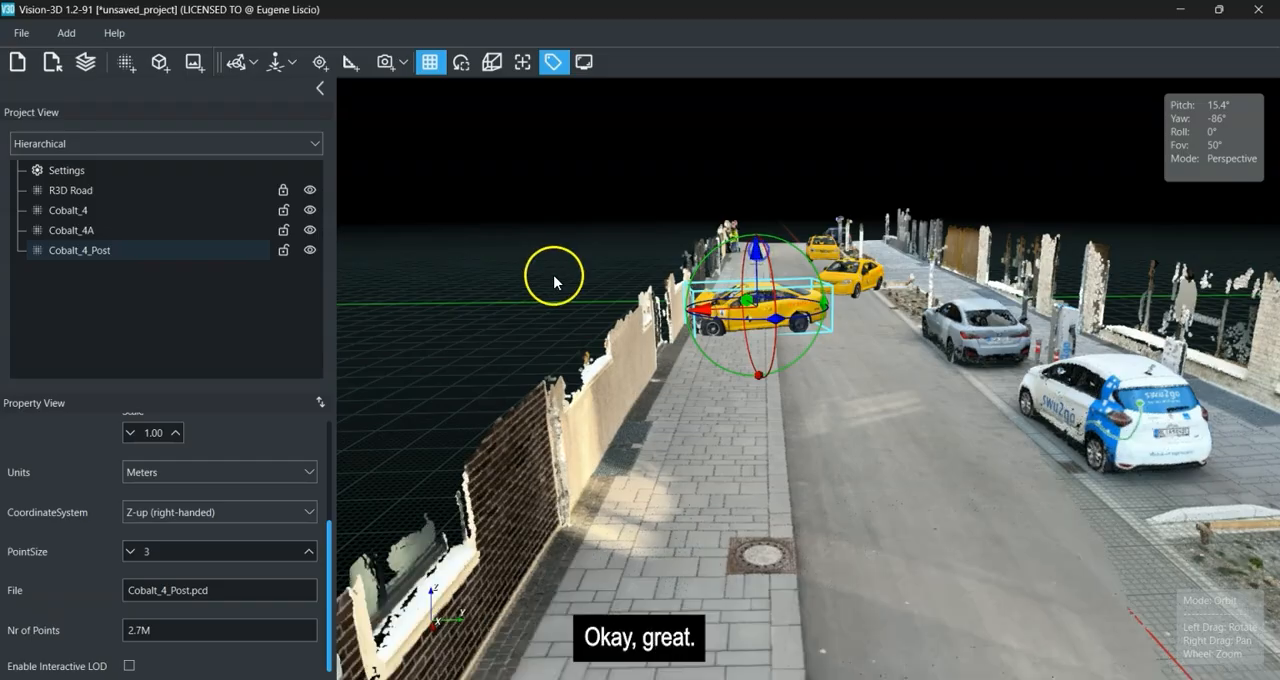
# Open the Scene States panel and float it over the empty area below the road in the 3D view.
pyautogui.moveTo(543, 280); pyautogui.dragTo(965, 435)
pyautogui.scroll(-3, 803, 412)
pyautogui.moveTo(745, 480); pyautogui.dragTo(776, 499, button='right')
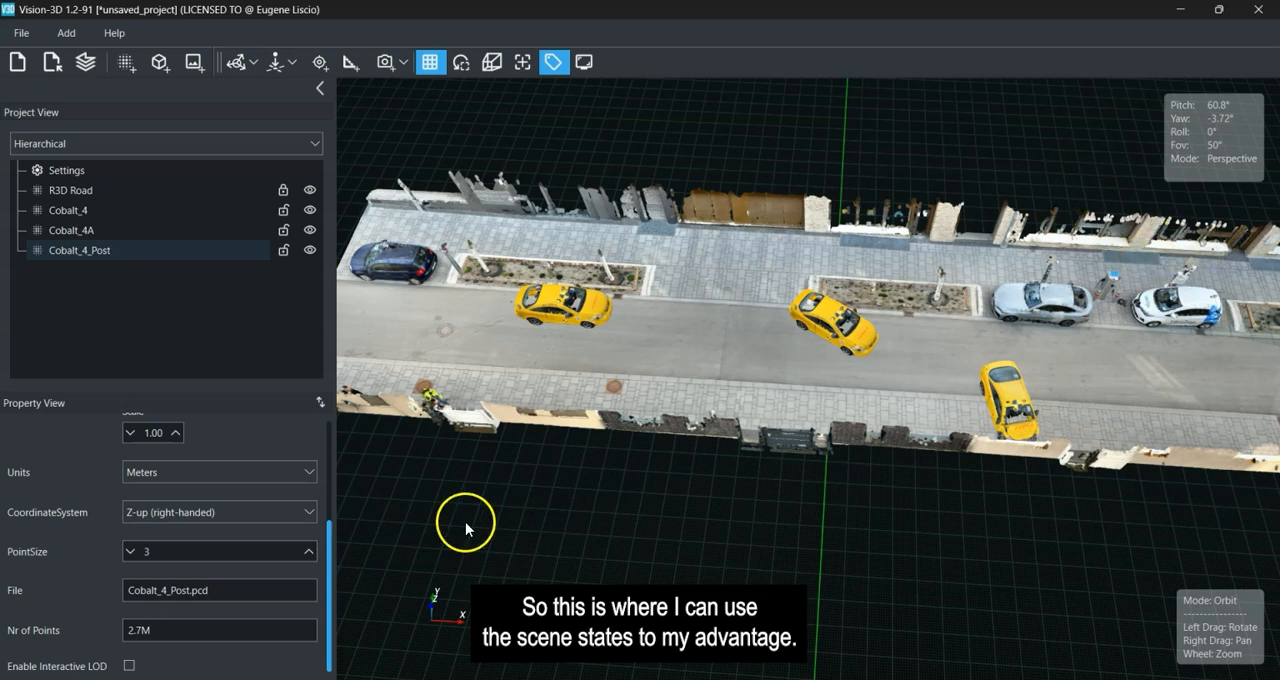
pyautogui.click(82, 64)
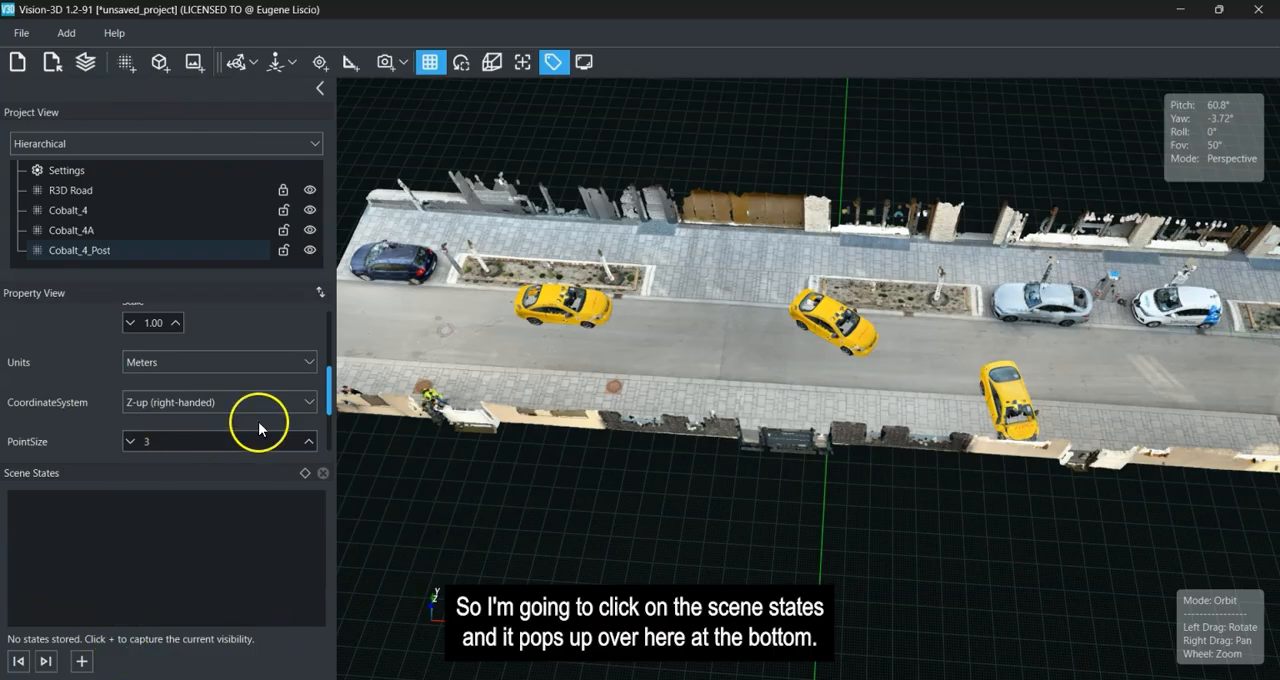
pyautogui.moveTo(162, 475); pyautogui.dragTo(1066, 308)
pyautogui.moveTo(906, 428); pyautogui.dragTo(941, 415)
pyautogui.moveTo(1039, 309); pyautogui.dragTo(1005, 470)
pyautogui.moveTo(742, 498); pyautogui.dragTo(722, 493, button='right')
pyautogui.moveTo(721, 494); pyautogui.dragTo(692, 449)
pyautogui.moveTo(692, 450); pyautogui.dragTo(710, 462, button='right')
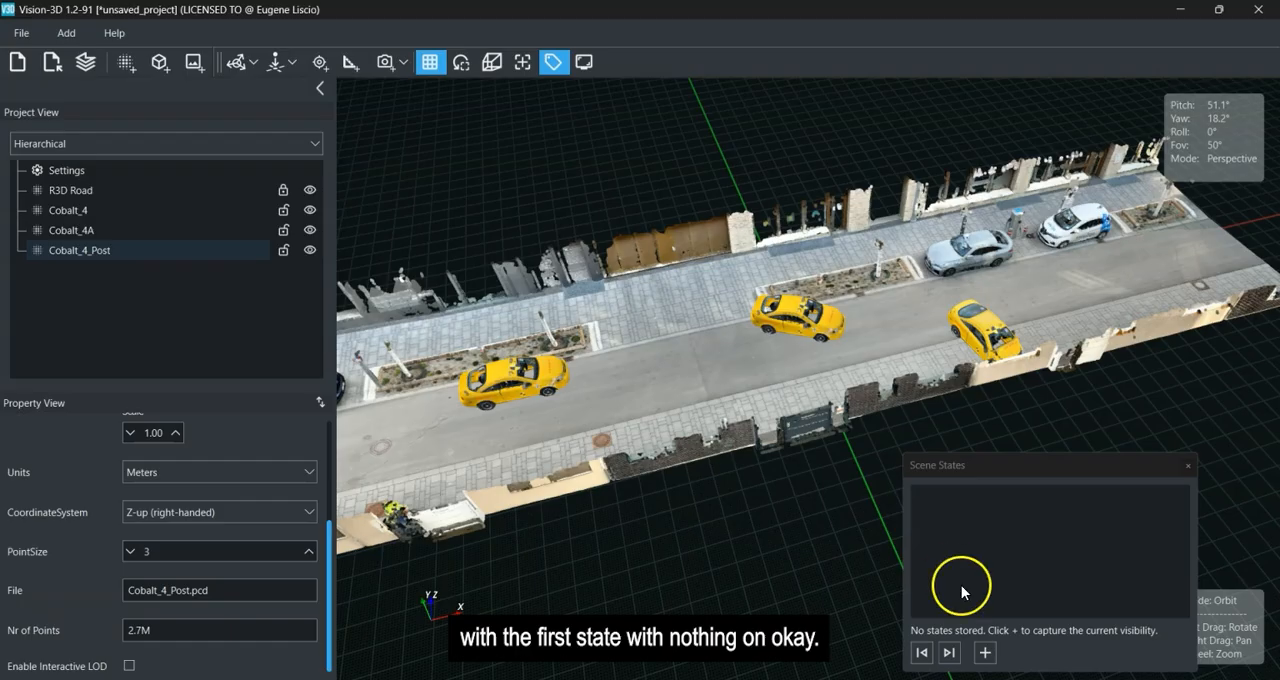
# Hide the Cobalt_4, Cobalt_4A and Cobalt_4_Post point clouds, leaving only the road scan shown.
pyautogui.click(309, 210)
pyautogui.click(309, 229)
pyautogui.click(309, 249)
pyautogui.moveTo(512, 410); pyautogui.dragTo(553, 418, button='right')
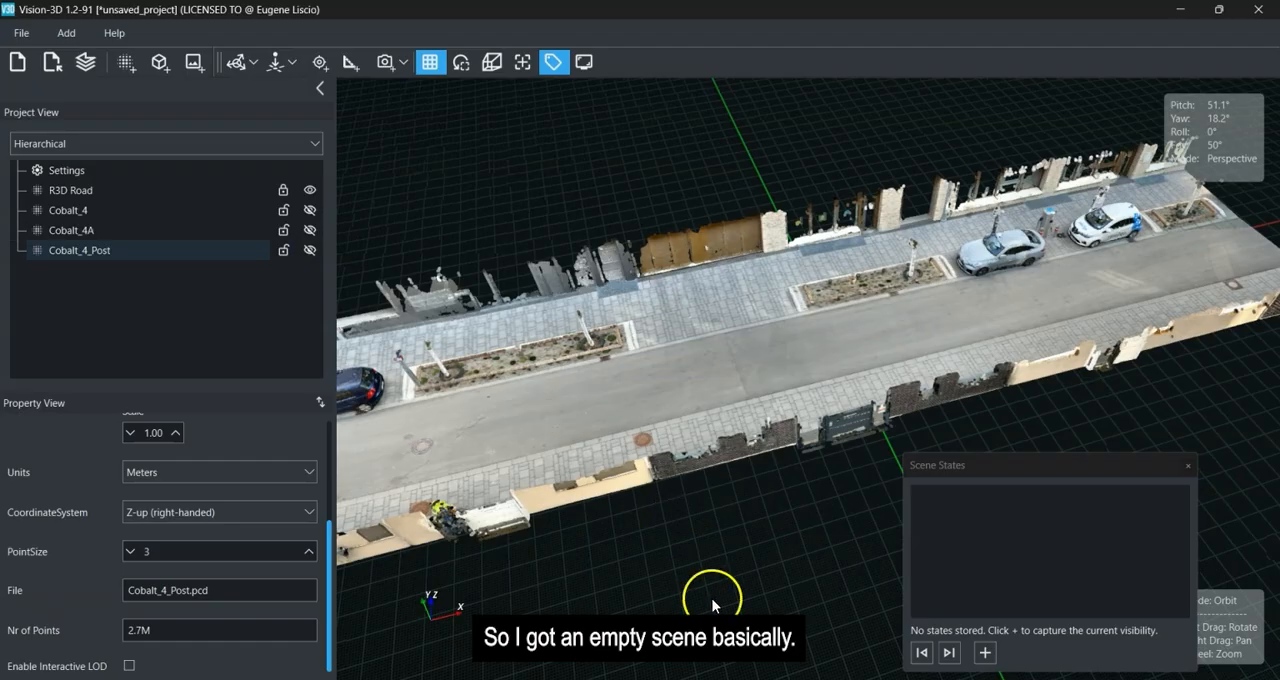
# Capture the current visibility as a new scene state, name it Empty Scene and save it.
pyautogui.click(985, 652)
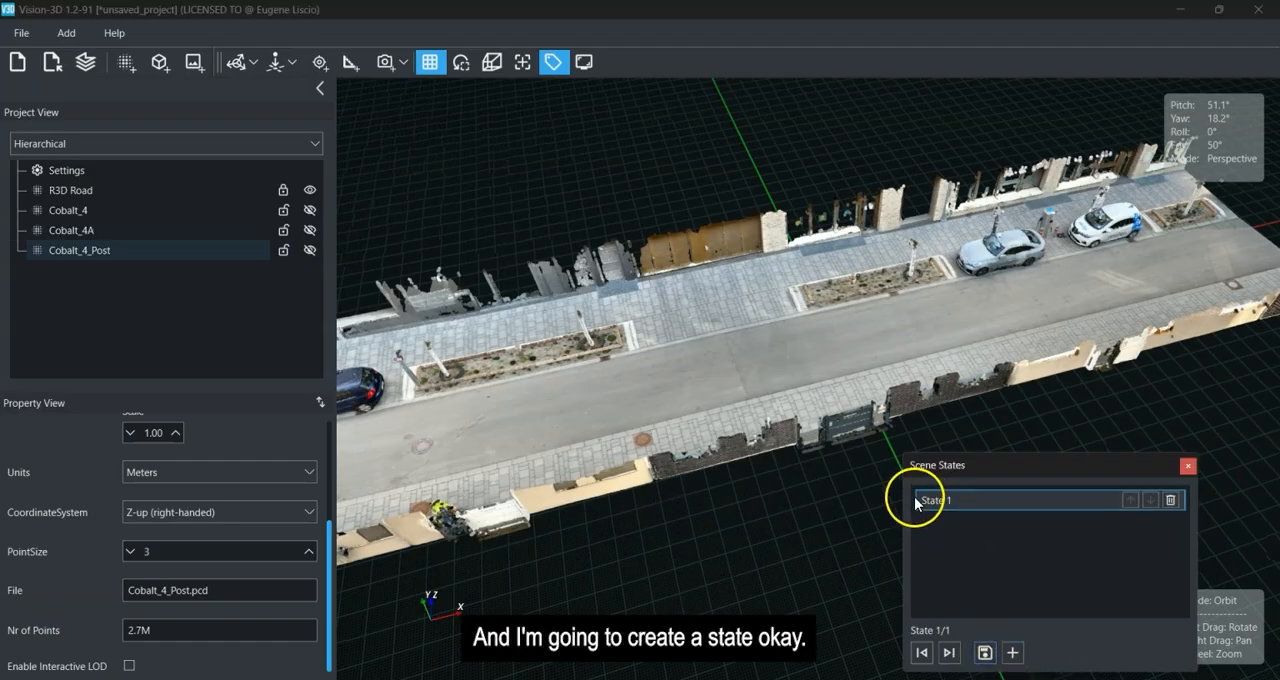
pyautogui.doubleClick(965, 500)
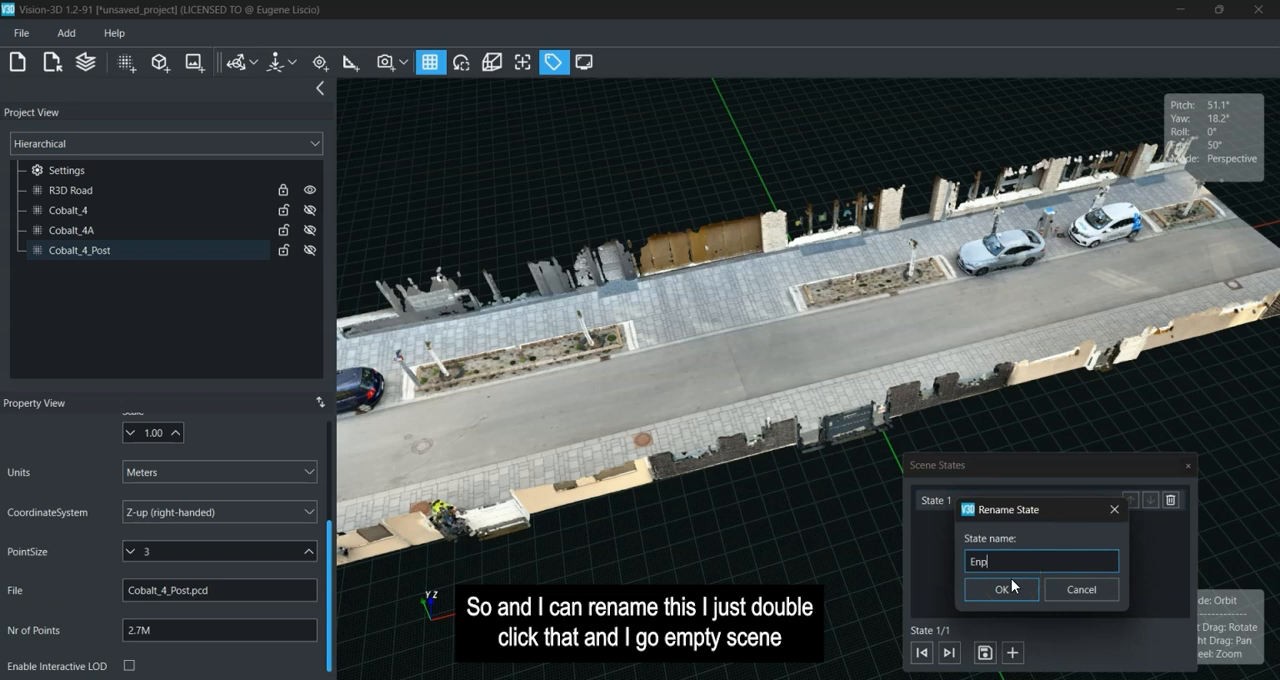
pyautogui.write('Empty Scene')
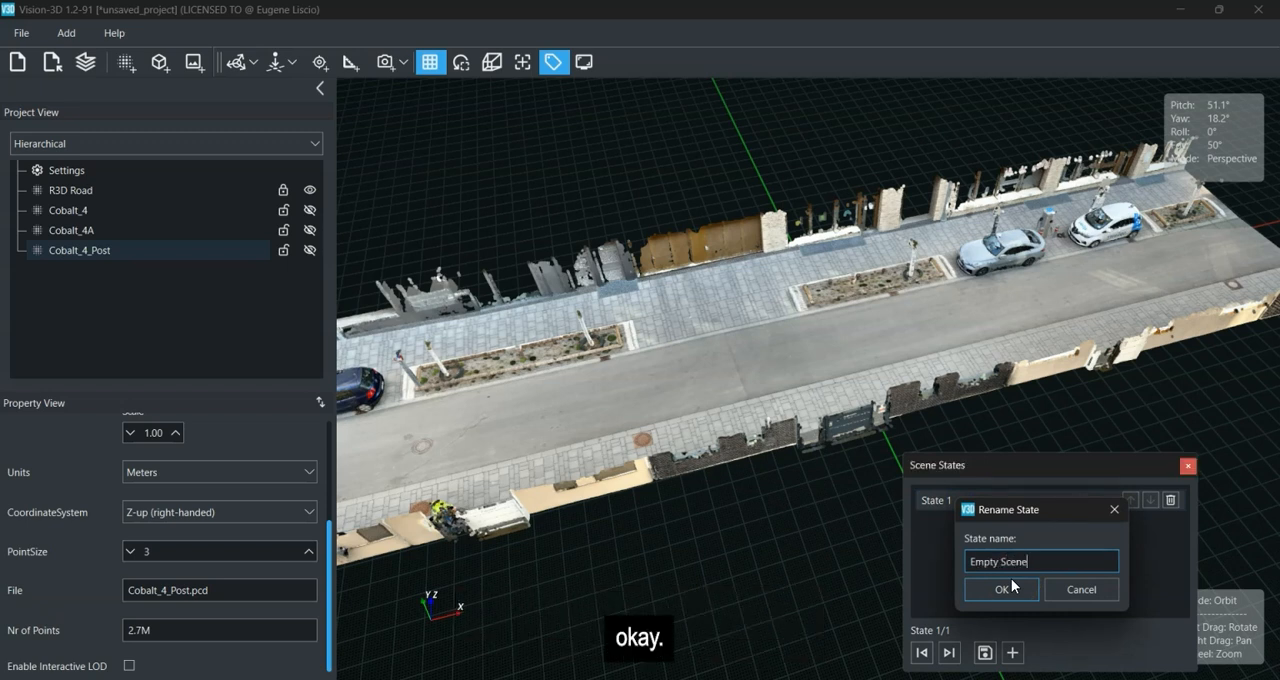
pyautogui.click(1001, 589)
pyautogui.click(985, 652)
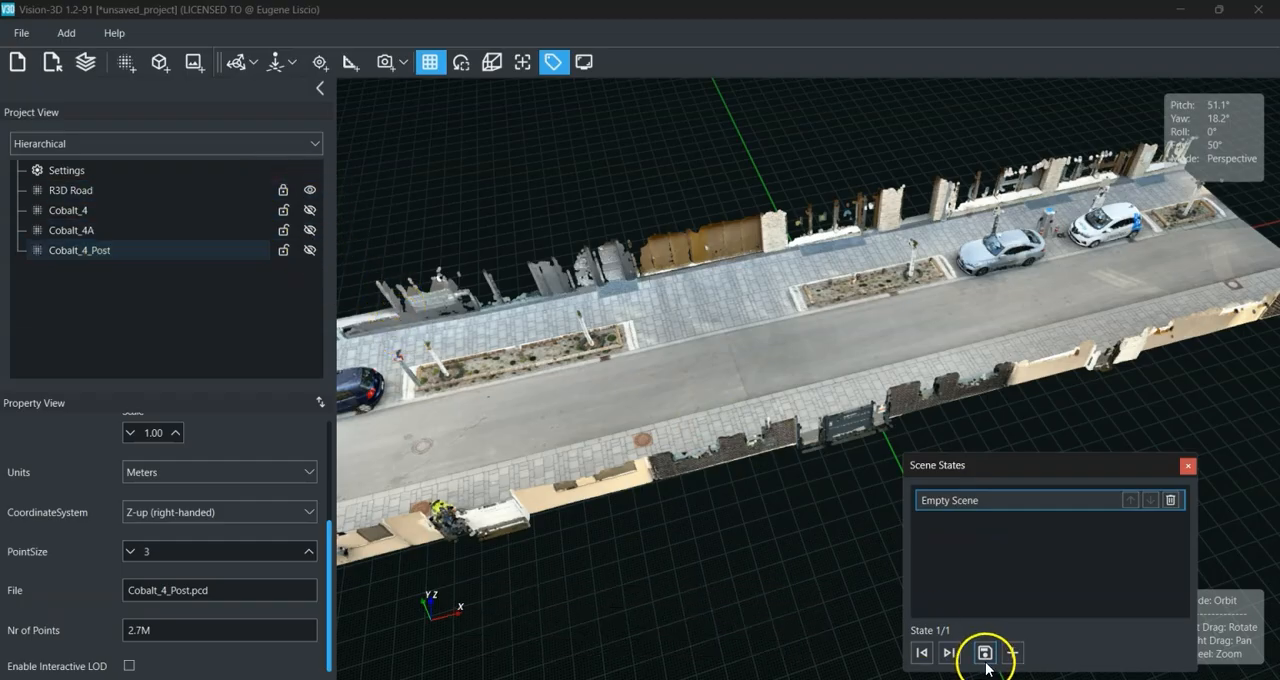
# Add a second scene state and rename it Cobalt Pos 1.
pyautogui.moveTo(716, 361); pyautogui.dragTo(812, 327, button='right')
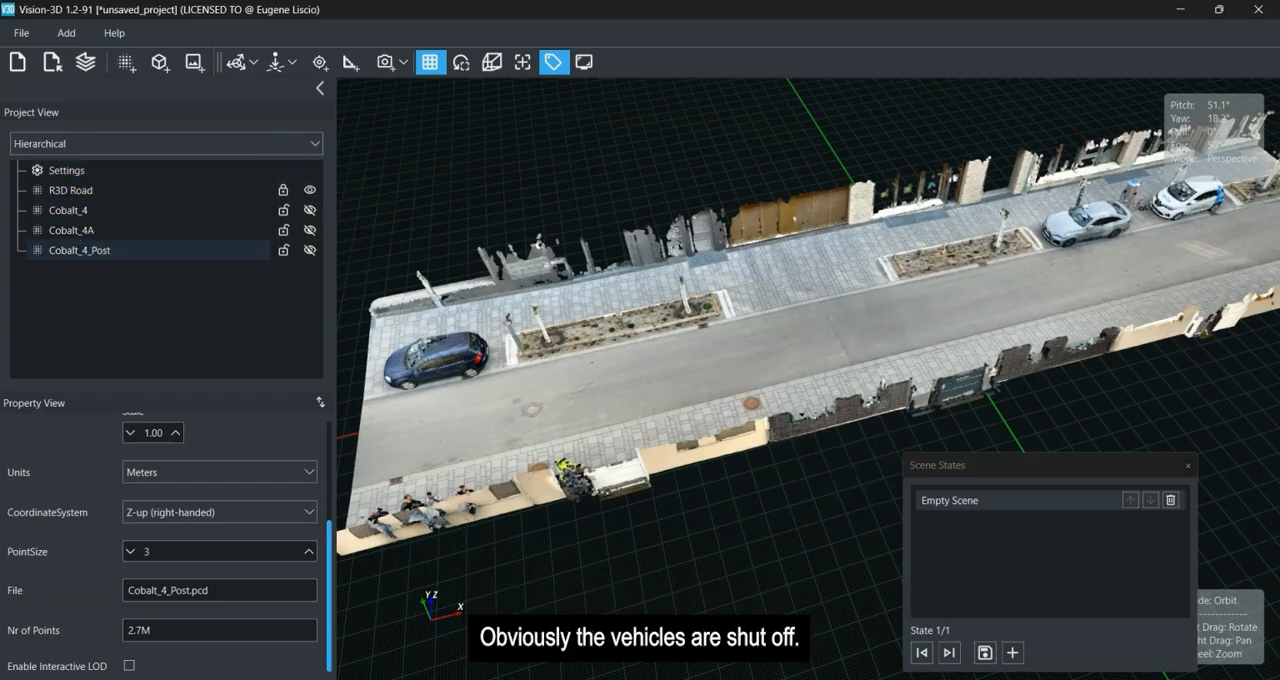
pyautogui.click(1012, 653)
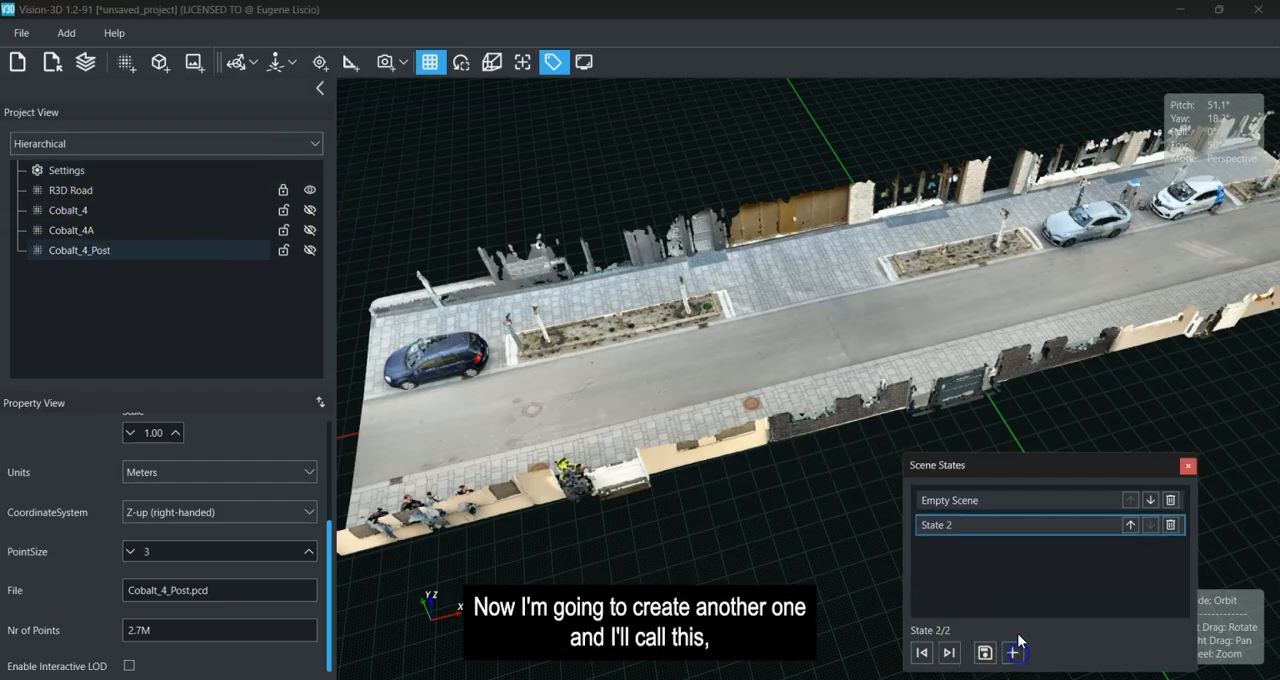
pyautogui.doubleClick(969, 528)
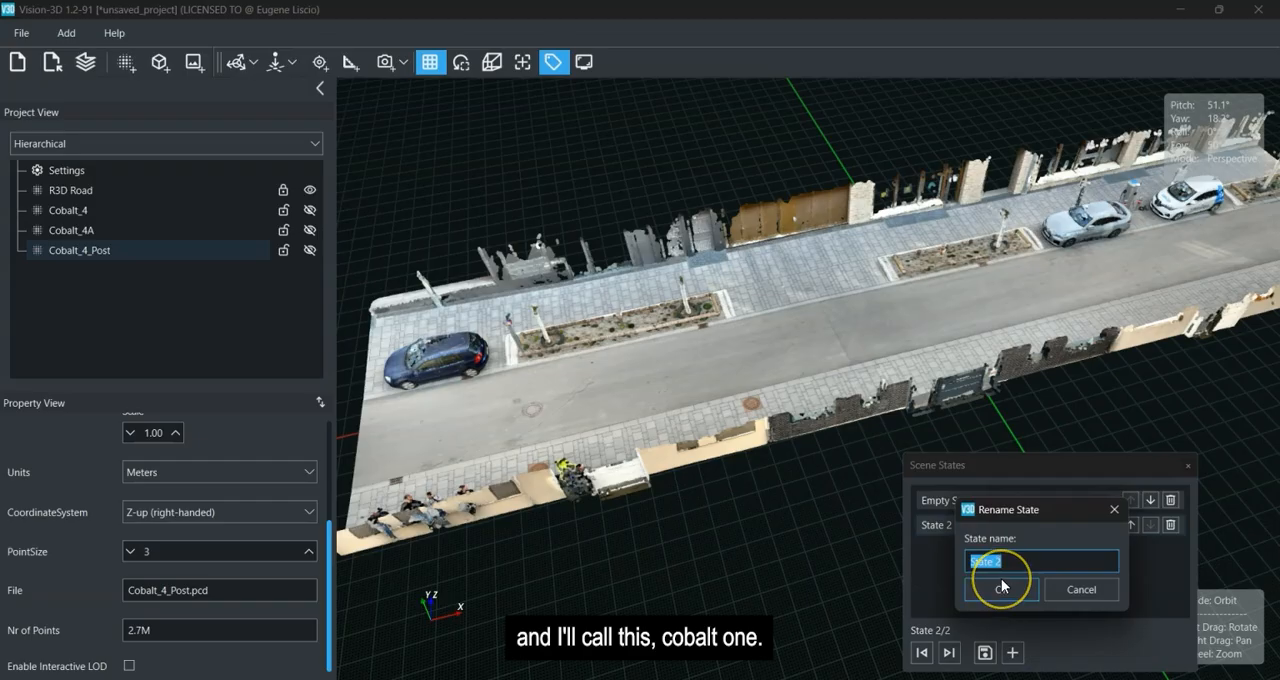
pyautogui.write('Cobalt Pos 1')
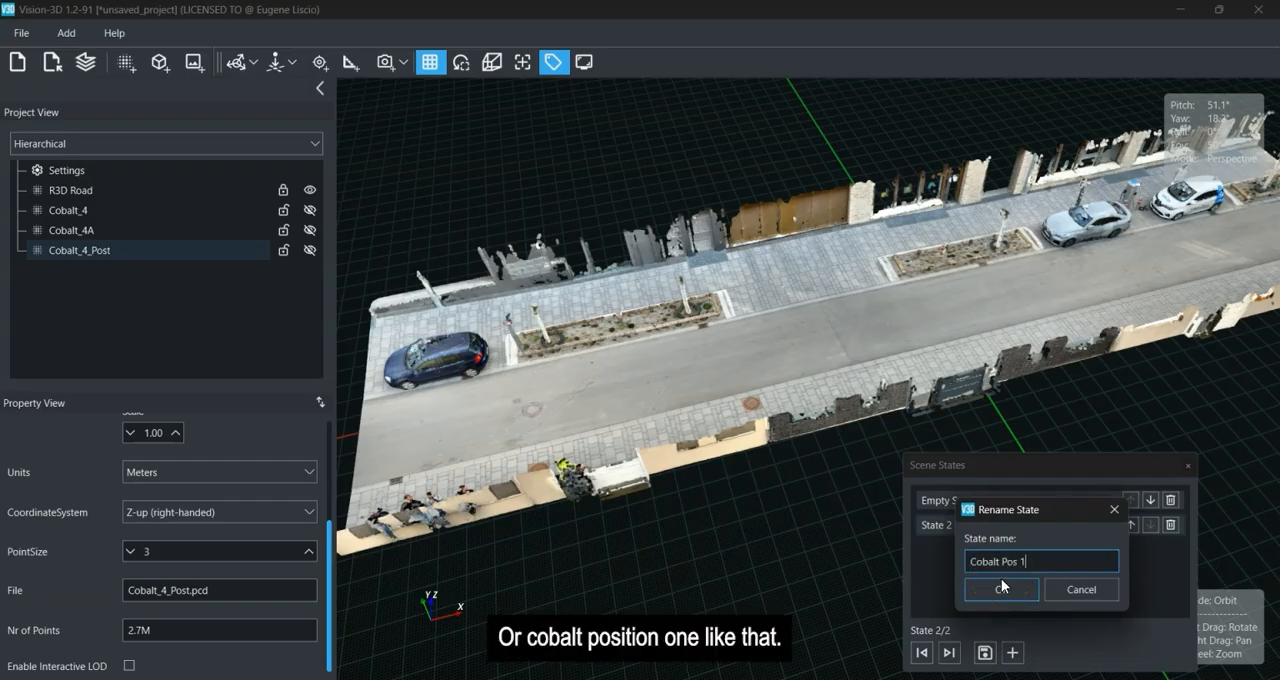
pyautogui.click(1001, 588)
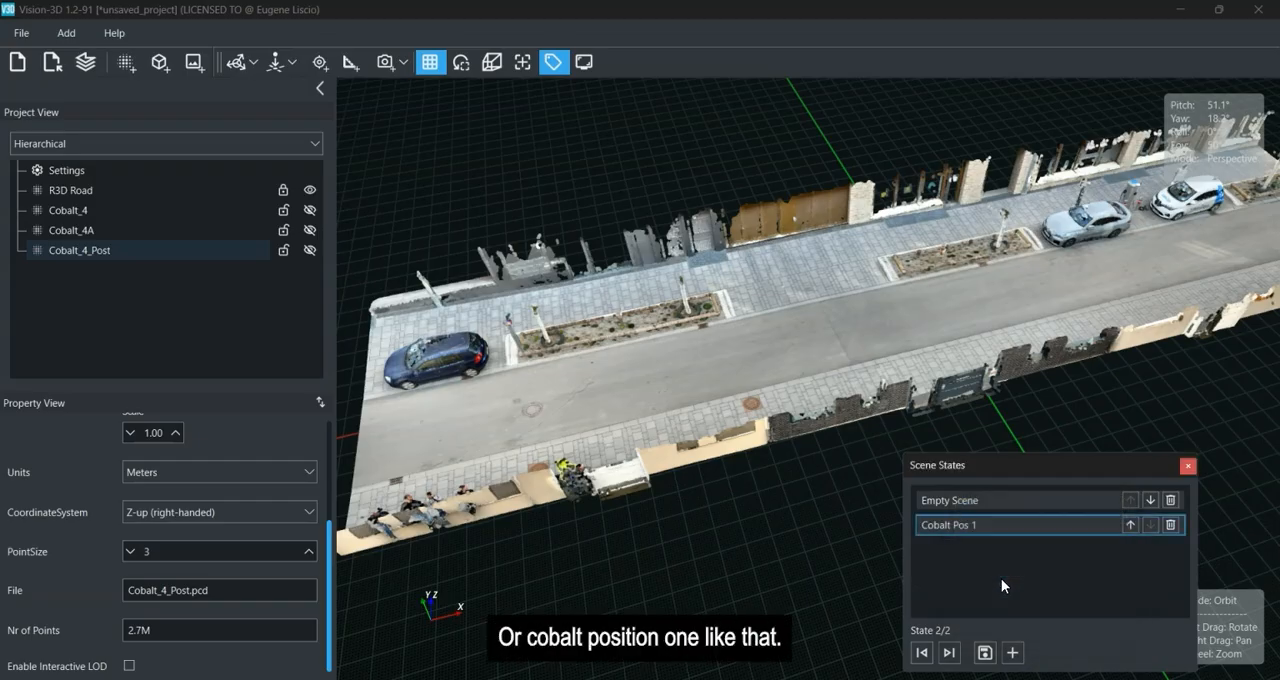
# Show the Cobalt_4 point cloud and save that visibility to the Cobalt Pos 1 state.
pyautogui.click(310, 211)
pyautogui.click(793, 553)
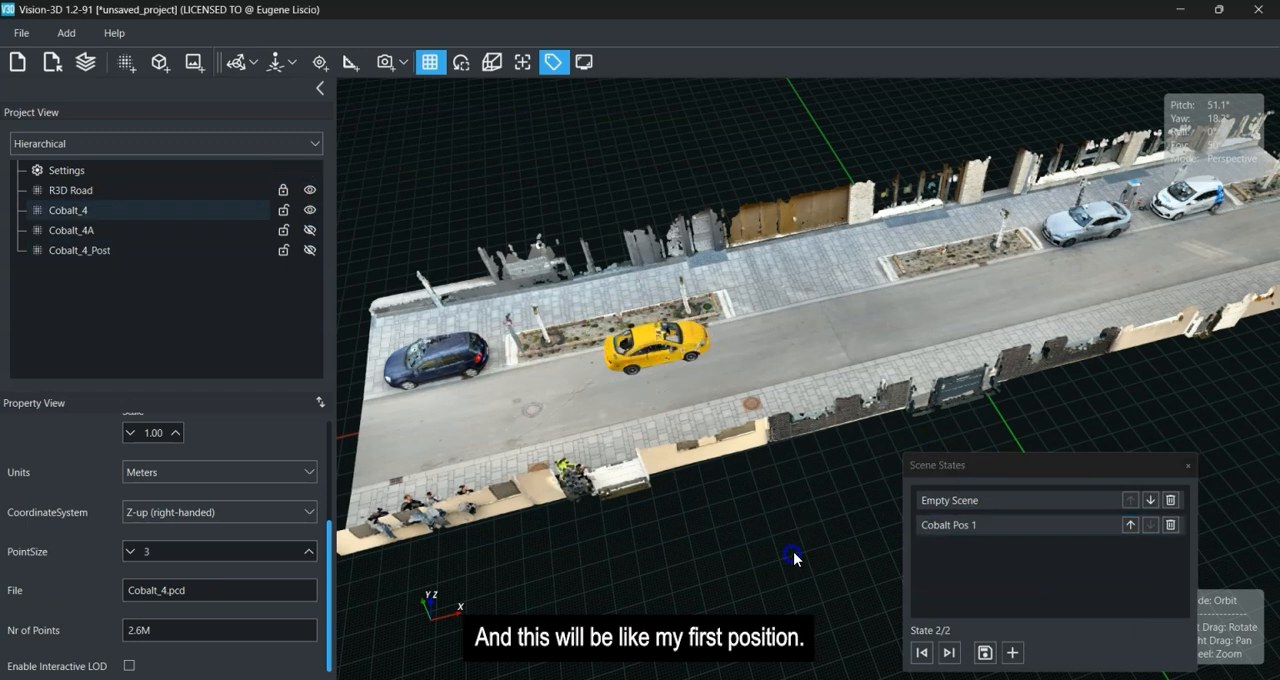
pyautogui.click(985, 653)
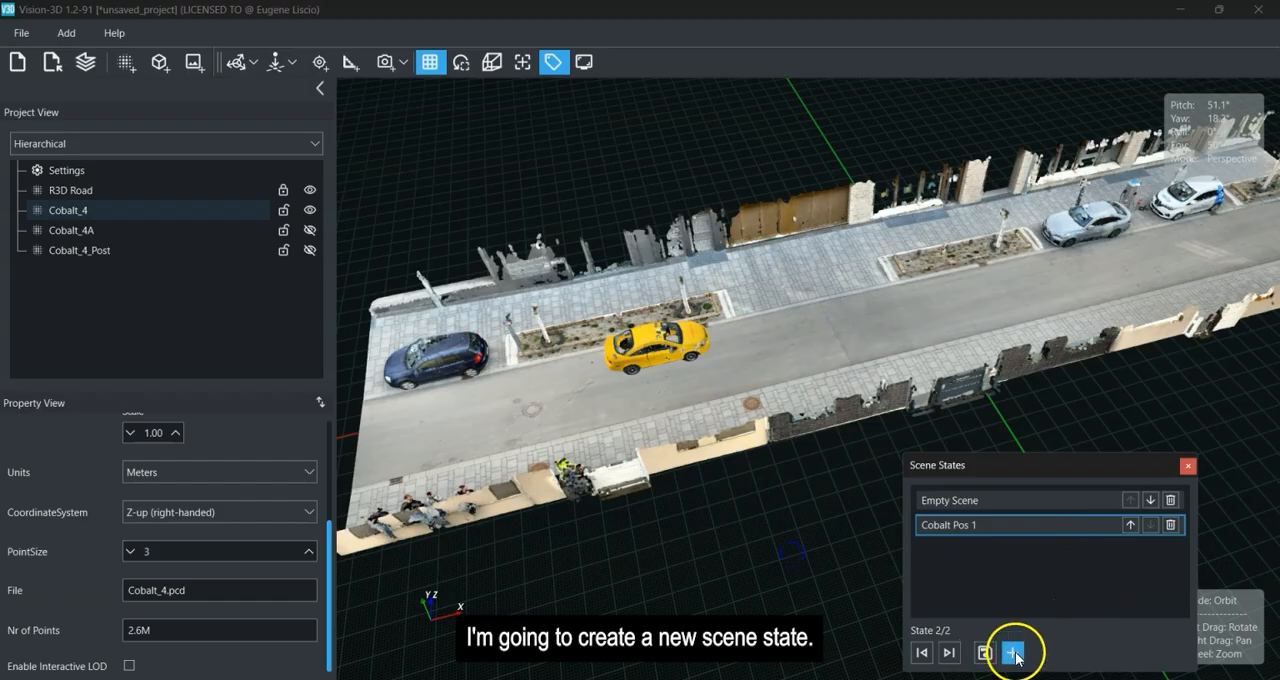
# Add a third scene state and rename it Cobalt Pos 2.
pyautogui.click(1014, 654)
pyautogui.doubleClick(973, 552)
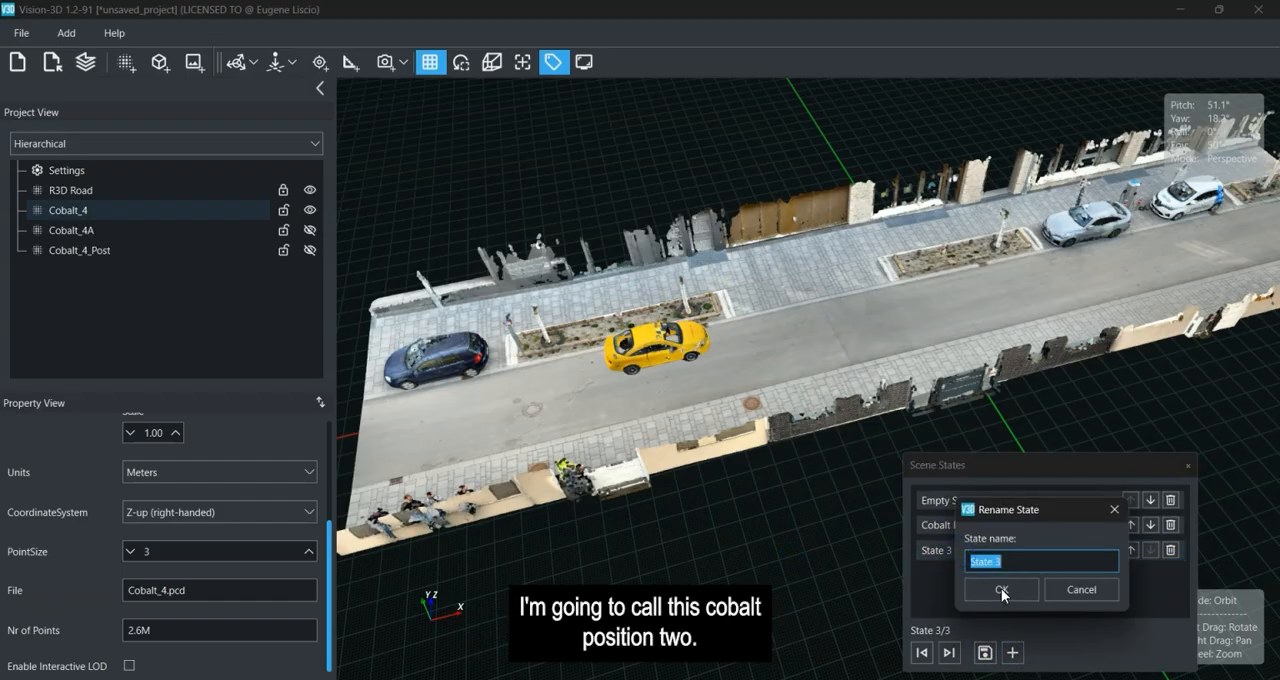
pyautogui.write('Cobalt Pos 2')
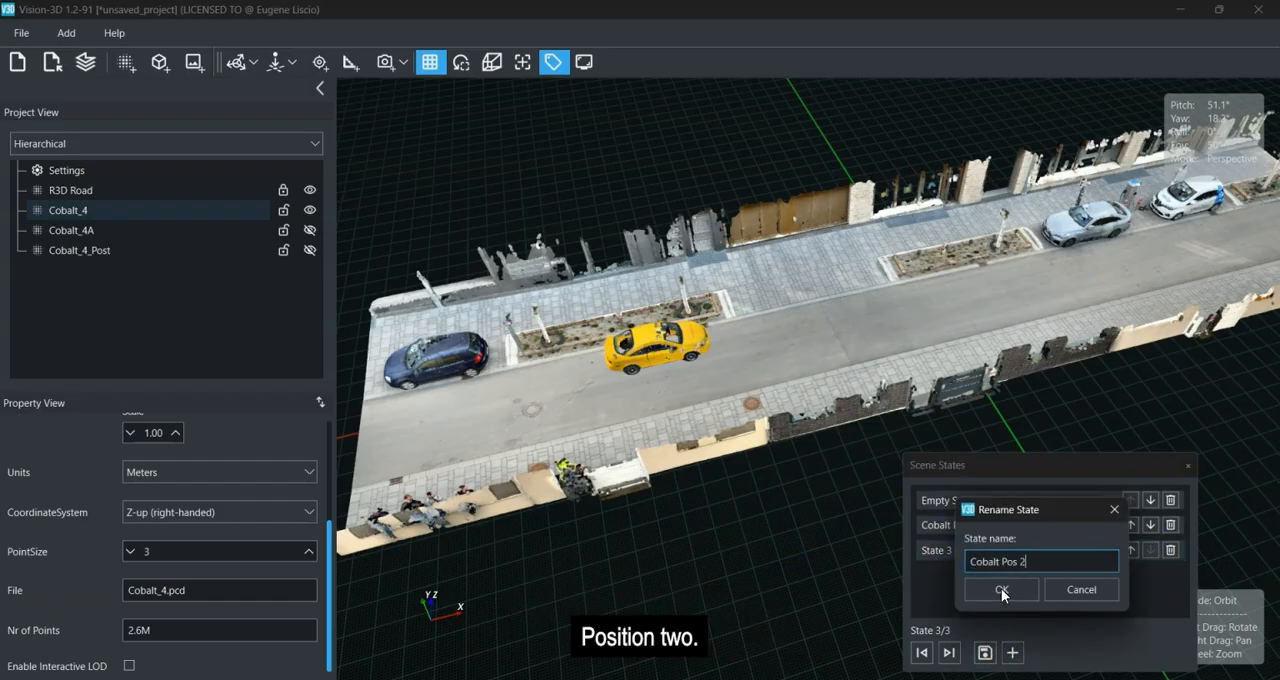
pyautogui.click(1001, 588)
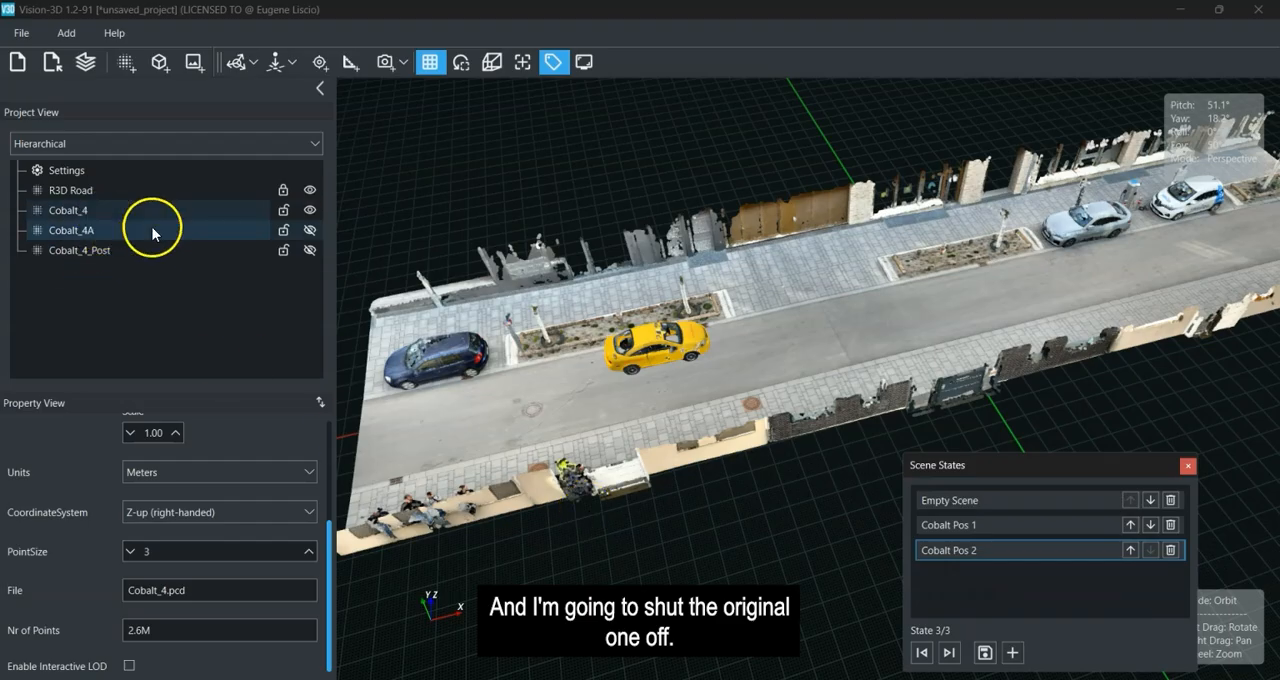
# Hide Cobalt_4, show Cobalt_4A and save that visibility to the Cobalt Pos 2 state.
pyautogui.click(309, 210)
pyautogui.click(307, 230)
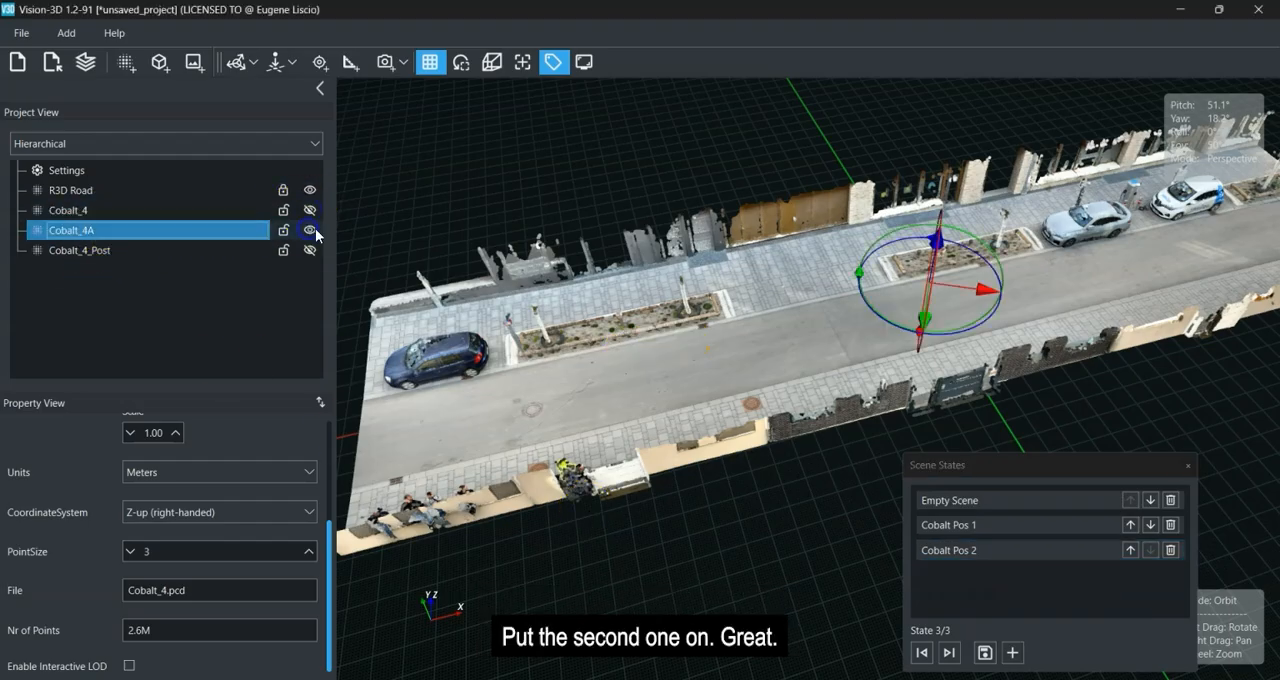
pyautogui.click(985, 652)
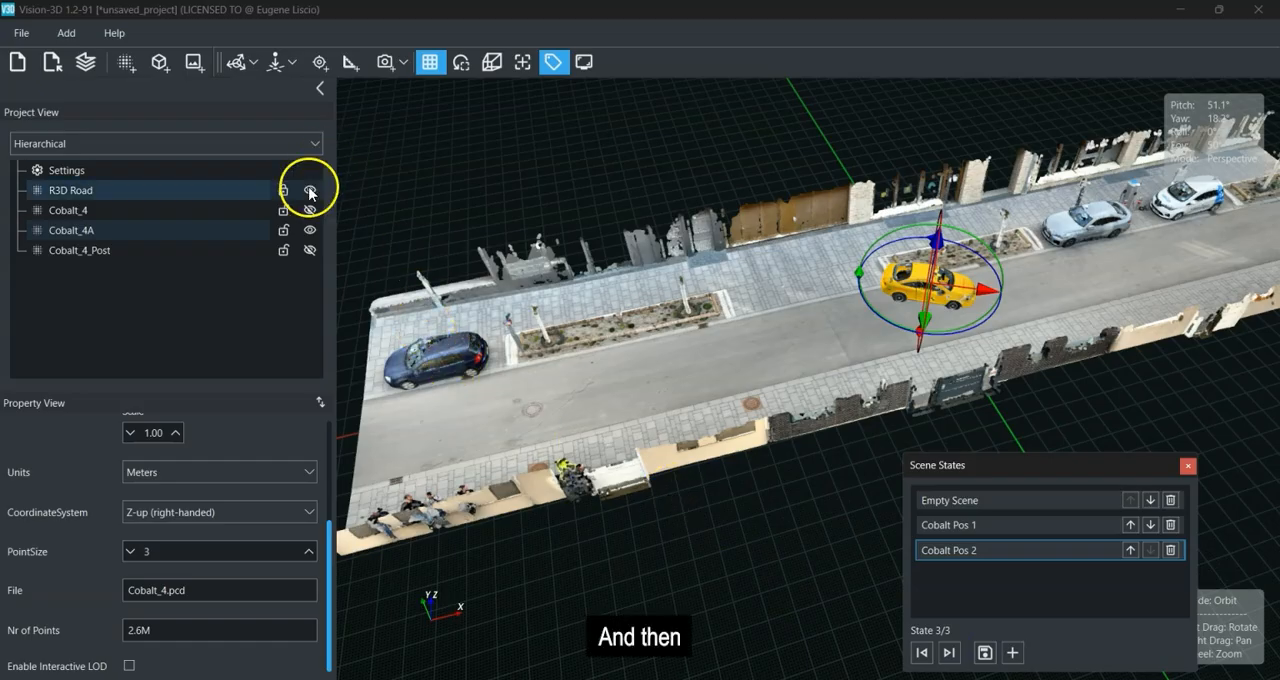
# Show Cobalt_4_Post in place of Cobalt_4A and store that visibility as a new scene state named Crash.
pyautogui.click(310, 250)
pyautogui.click(311, 230)
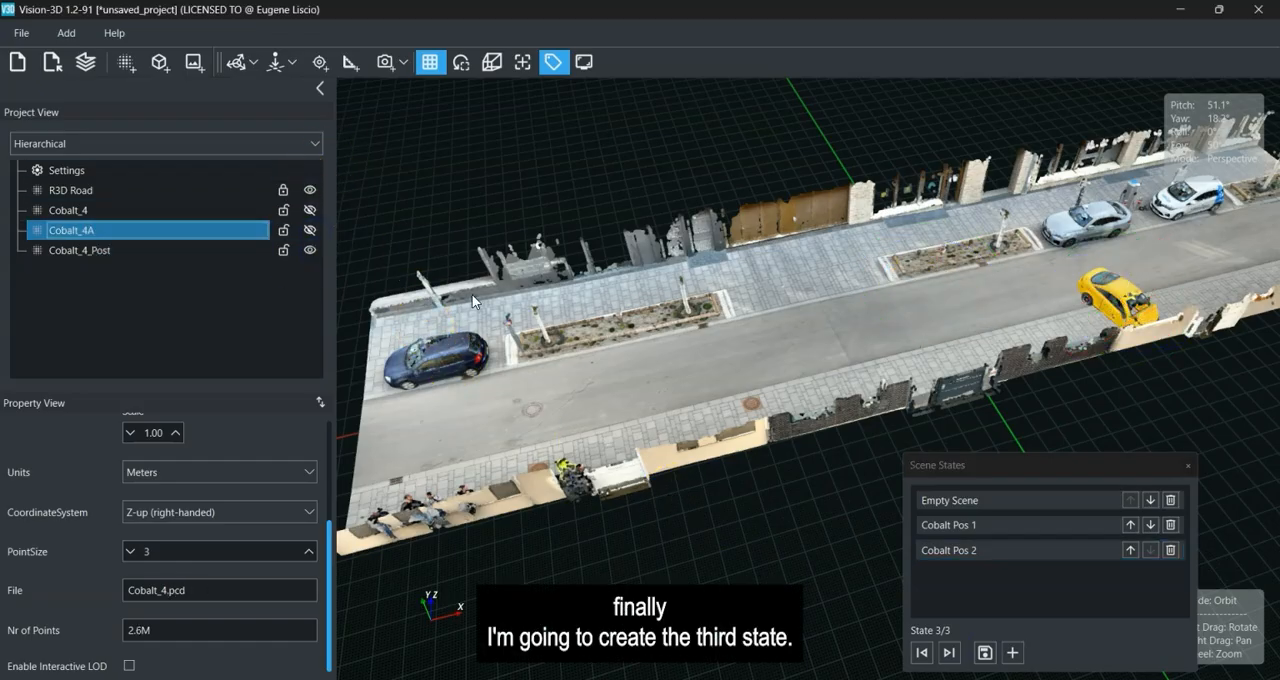
pyautogui.click(1012, 652)
pyautogui.doubleClick(945, 574)
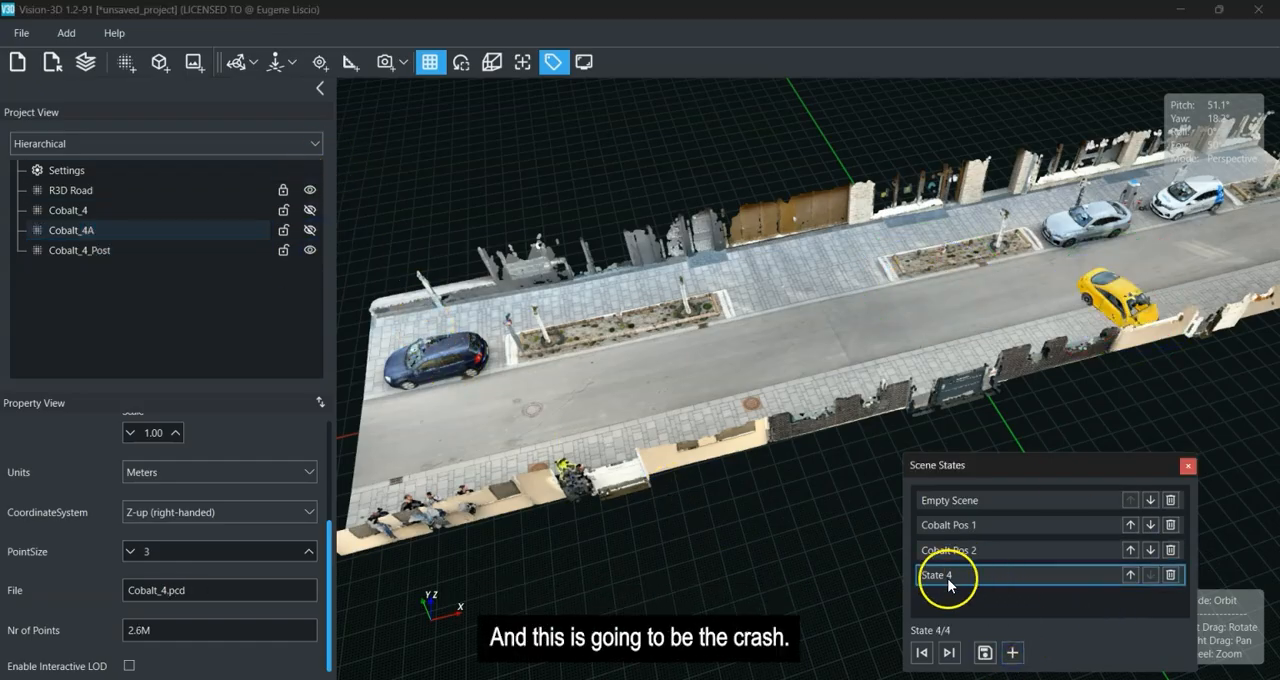
pyautogui.write('Crash')
pyautogui.click(1001, 588)
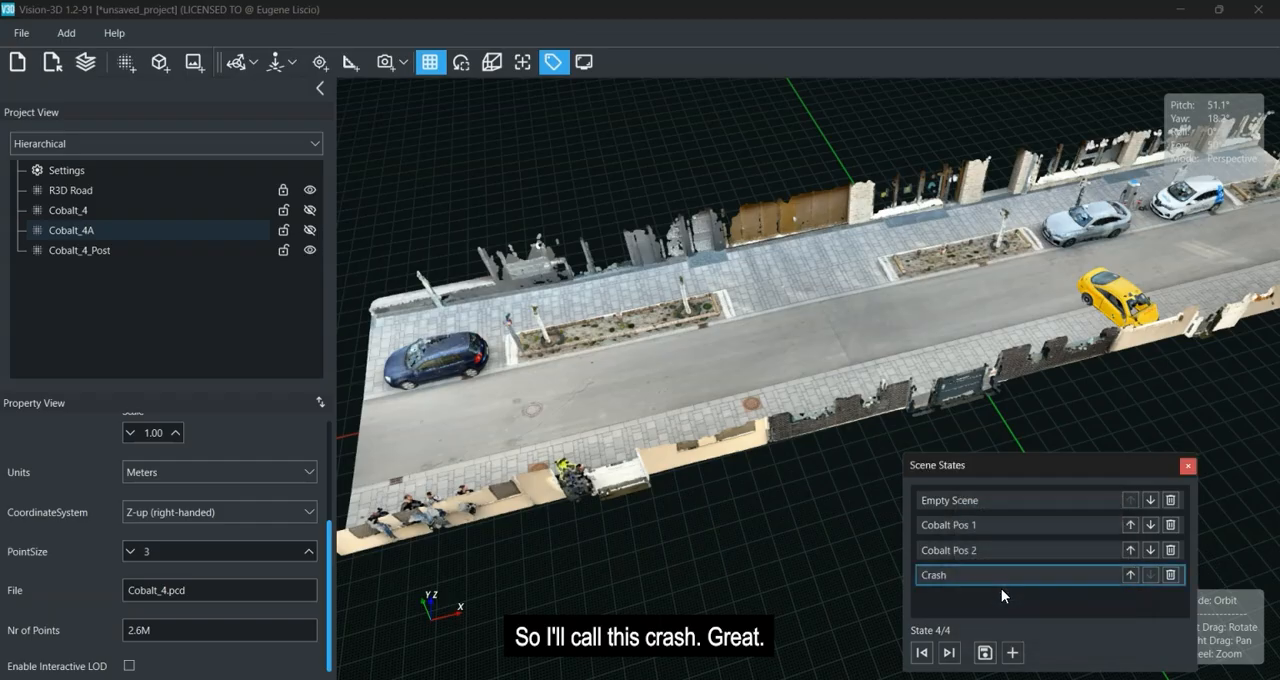
pyautogui.click(985, 653)
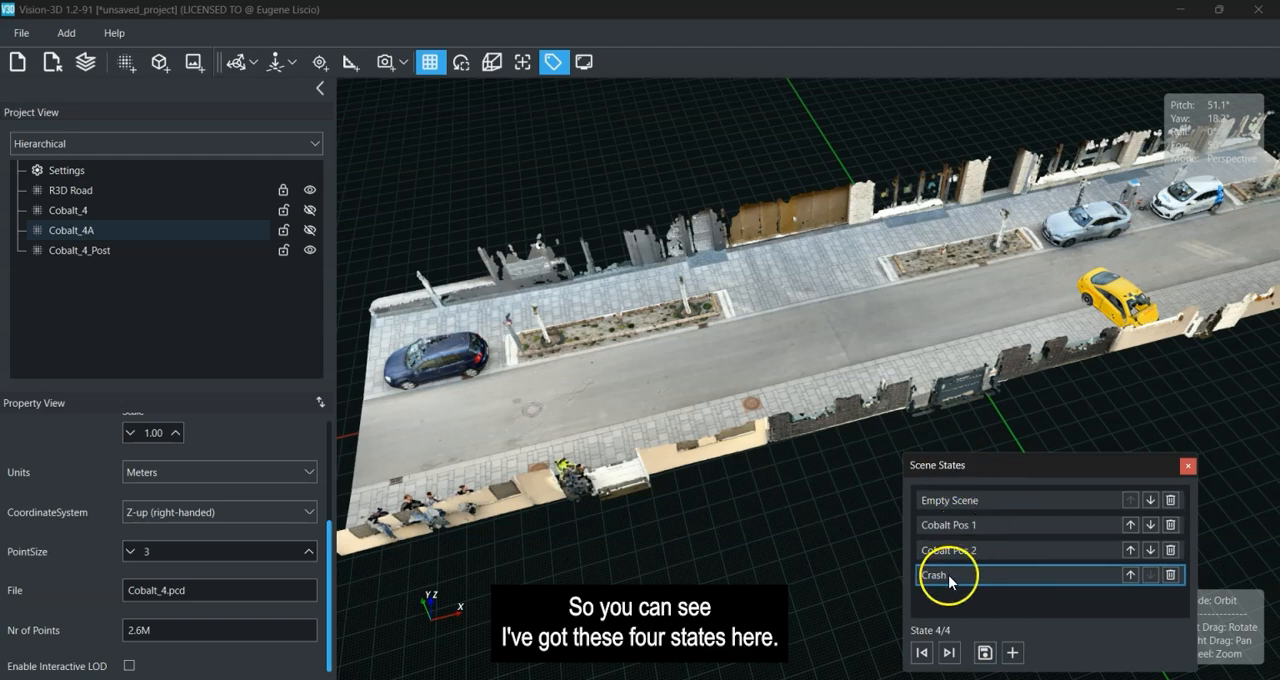
# Shrink the floating Scene States window to fit its list and place it clear of the road model.
pyautogui.moveTo(990, 467); pyautogui.dragTo(1226, 351)
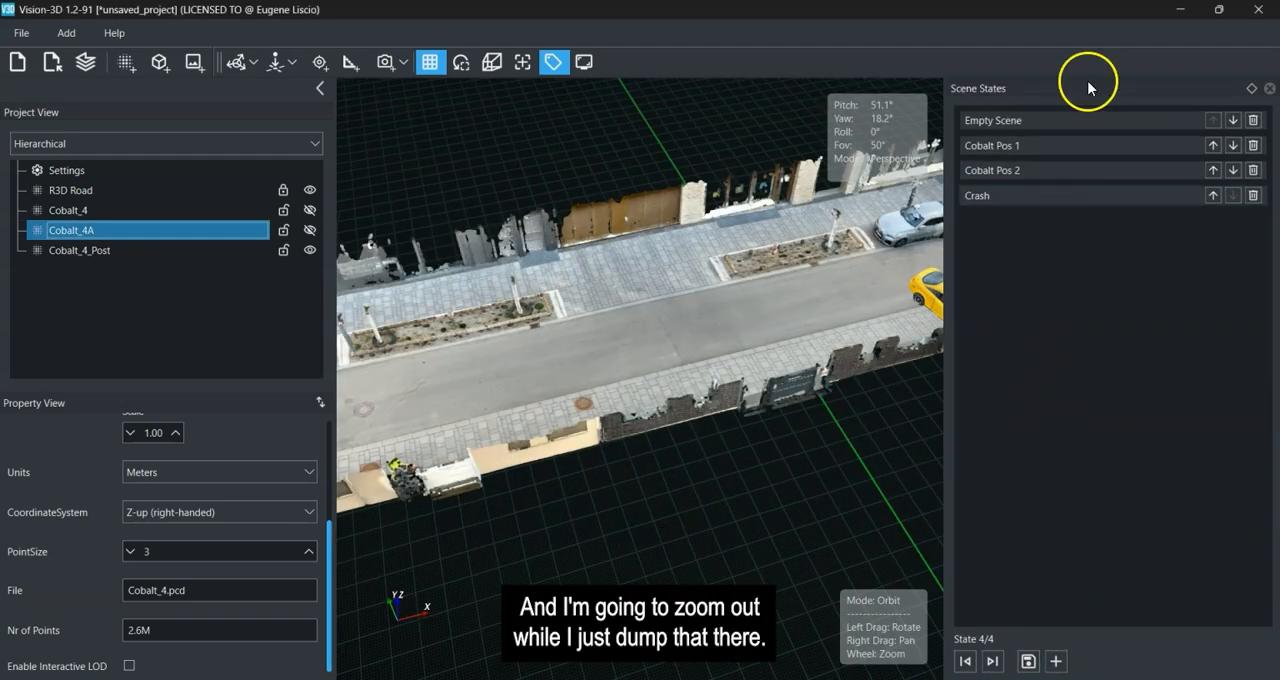
pyautogui.moveTo(1099, 92); pyautogui.dragTo(1052, 443)
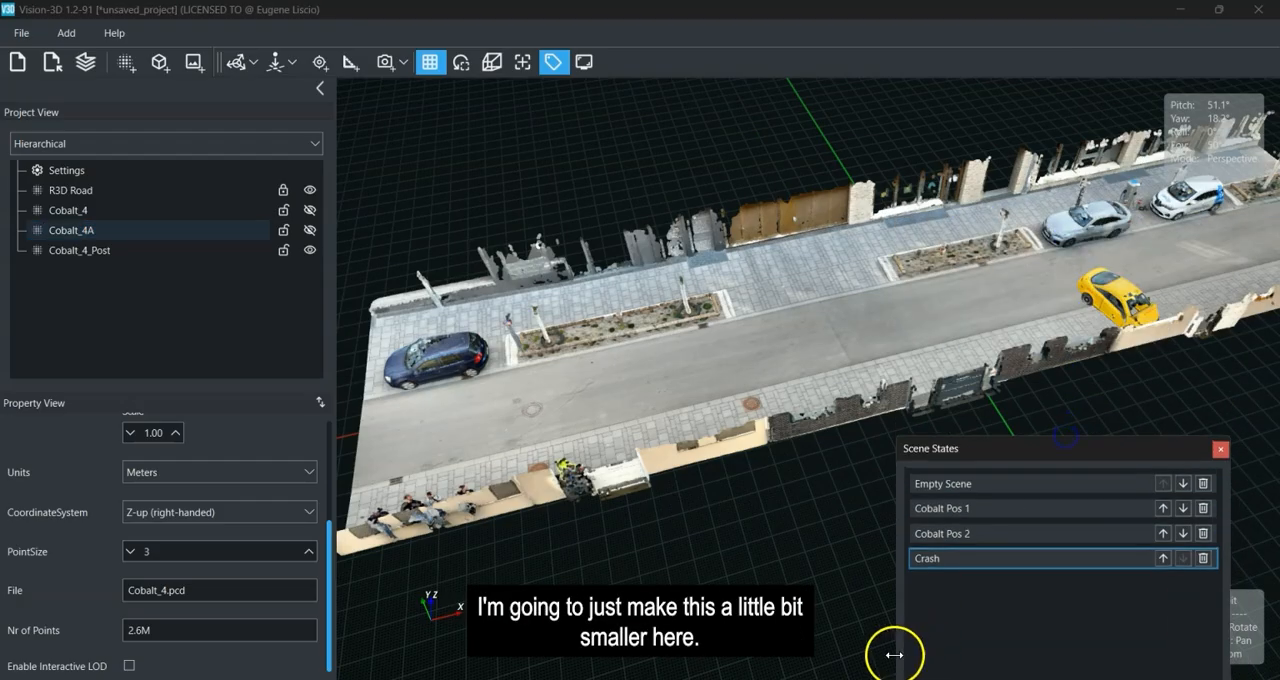
pyautogui.moveTo(895, 635); pyautogui.dragTo(1077, 635)
pyautogui.moveTo(1108, 449); pyautogui.dragTo(1105, 245)
pyautogui.moveTo(1151, 596); pyautogui.dragTo(1151, 452)
pyautogui.moveTo(1120, 251); pyautogui.dragTo(1168, 371)
# From a near-overhead view of the road, step twice through the Empty Scene, Cobalt Pos 1, Cobalt Pos 2 and Crash states.
pyautogui.moveTo(943, 423); pyautogui.dragTo(805, 513)
pyautogui.moveTo(805, 513); pyautogui.dragTo(725, 539, button='right')
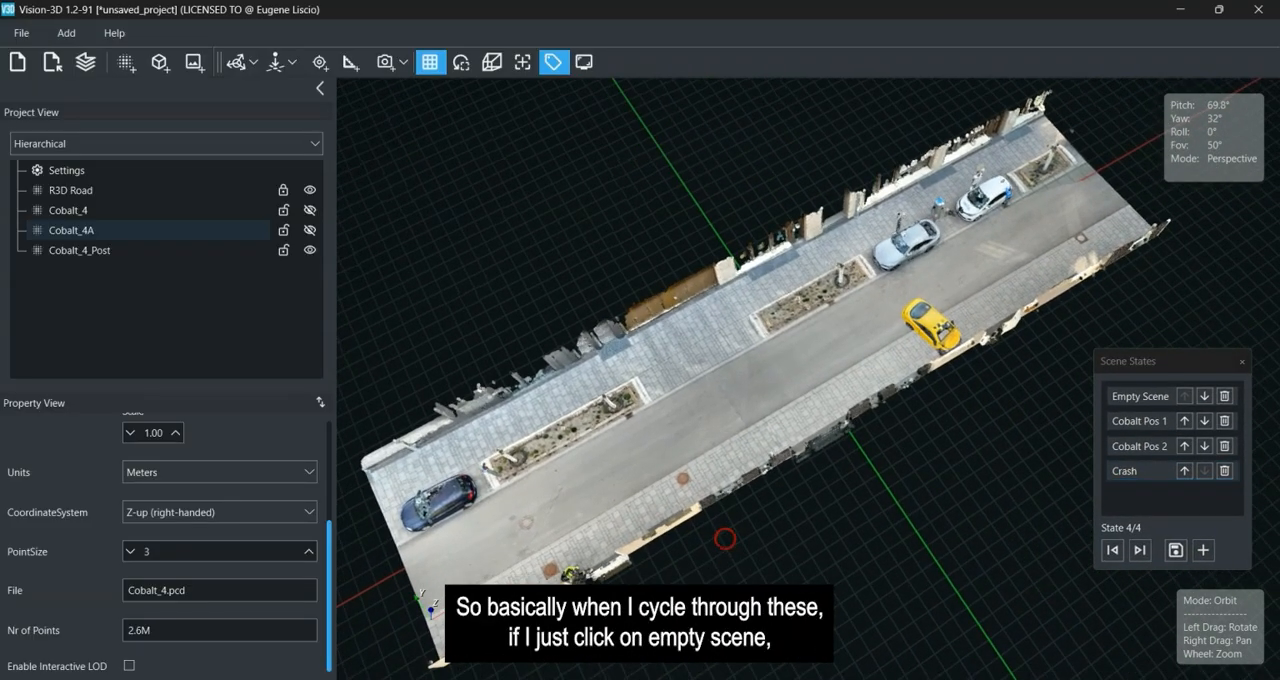
pyautogui.click(1122, 400)
pyautogui.click(1125, 421)
pyautogui.click(1128, 446)
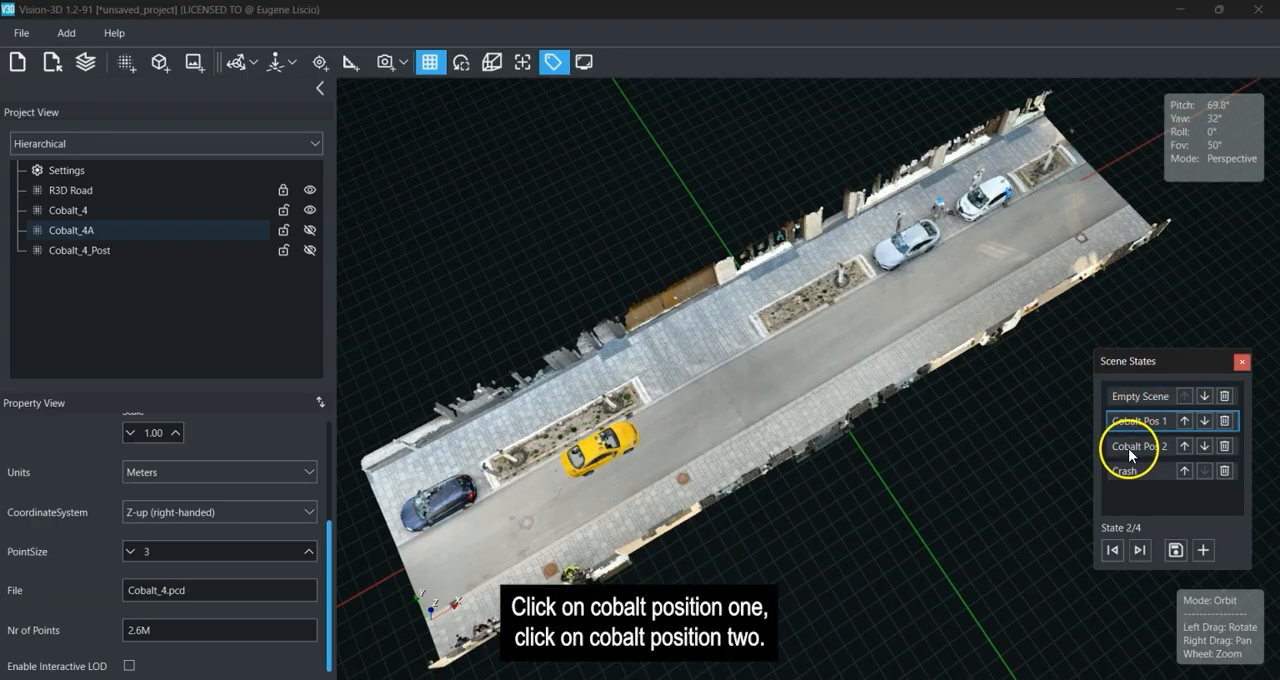
pyautogui.moveTo(1128, 446); pyautogui.dragTo(1133, 474)
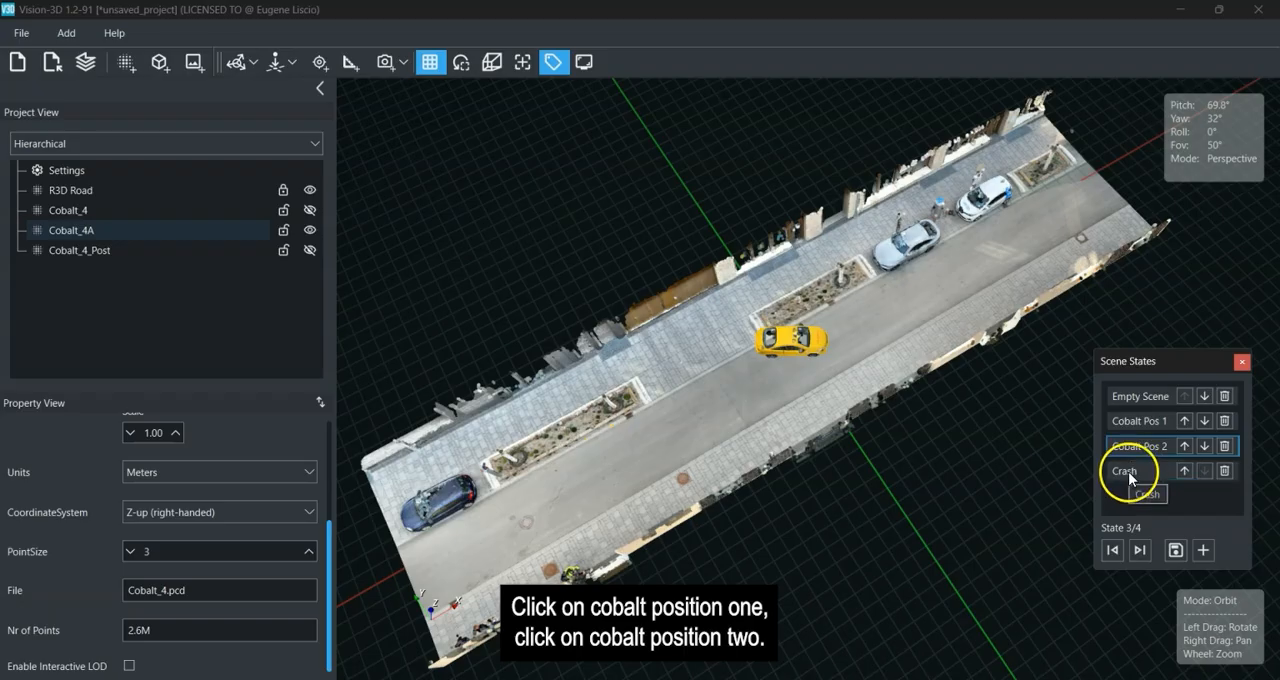
pyautogui.click(1128, 471)
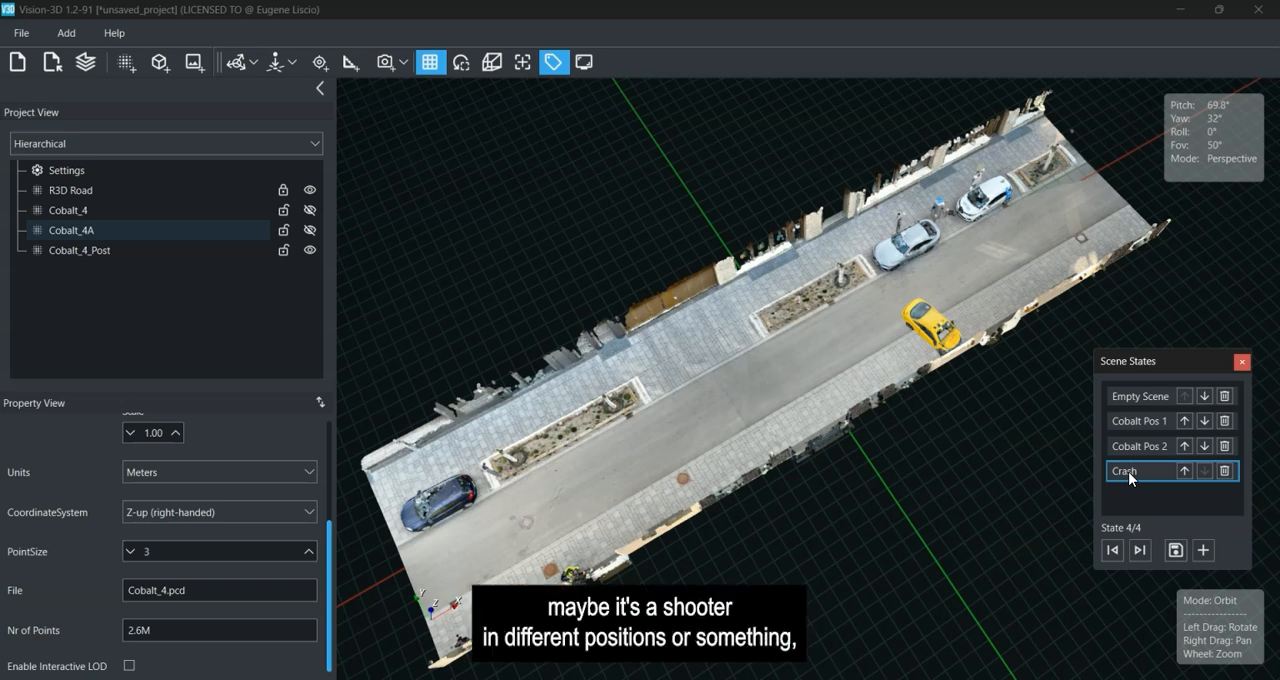
pyautogui.click(1137, 397)
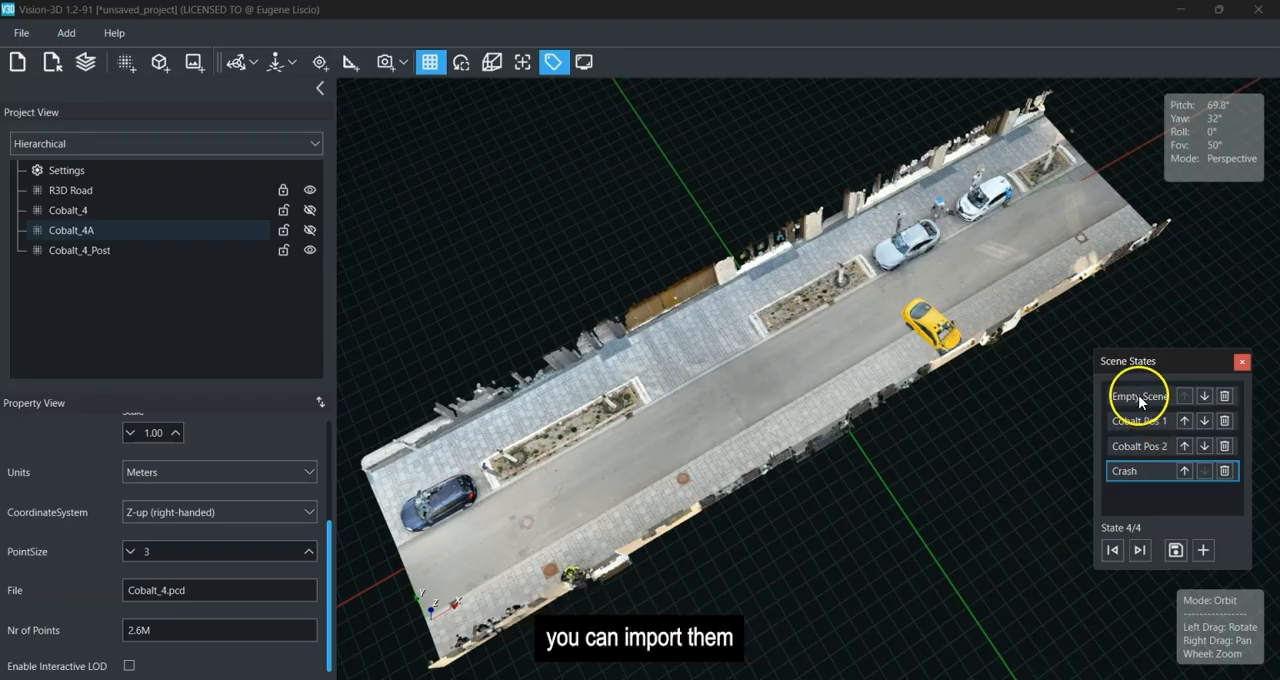
pyautogui.click(1117, 421)
pyautogui.click(1122, 447)
pyautogui.click(1121, 470)
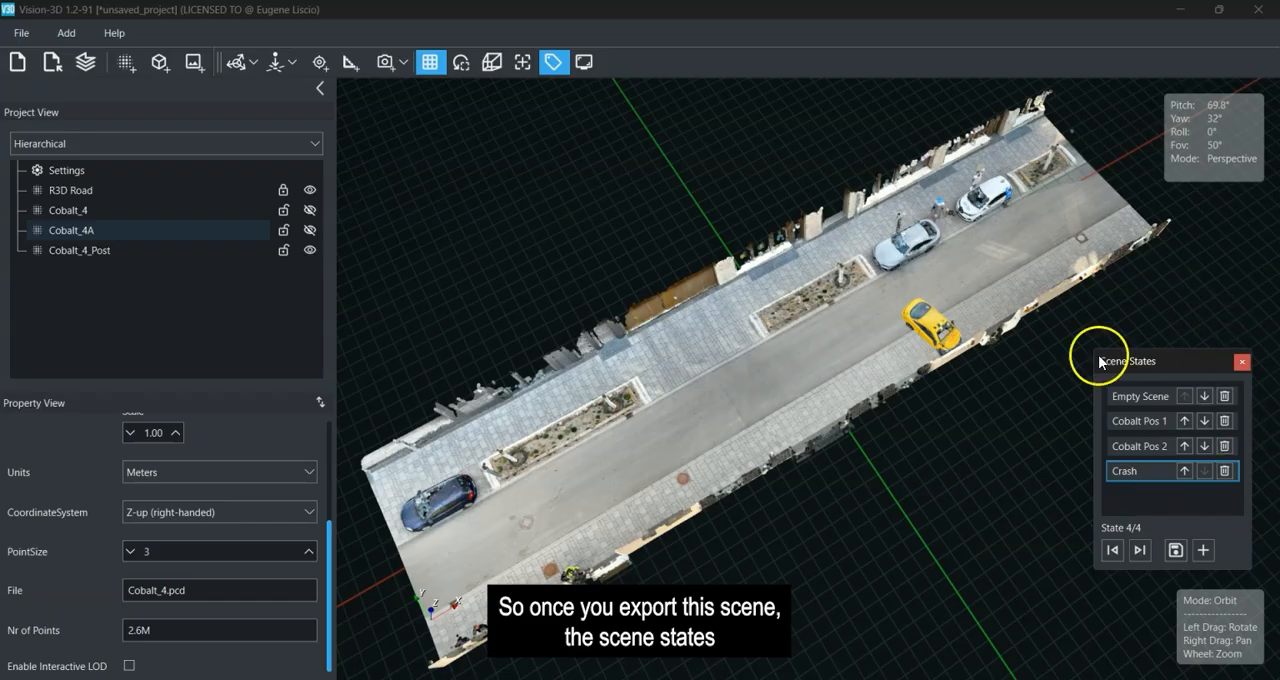
# Recall the Crash, Cobalt Pos 2 and Cobalt Pos 1 scene states directly by name, in that order, to compare the car's positions.
pyautogui.moveTo(1180, 352); pyautogui.dragTo(1184, 292)
pyautogui.moveTo(751, 471); pyautogui.dragTo(828, 444)
pyautogui.moveTo(828, 444); pyautogui.dragTo(858, 440, button='right')
pyautogui.moveTo(858, 440)
pyautogui.mouseDown()
pyautogui.moveTo(828, 454)
pyautogui.moveTo(844, 448)
pyautogui.mouseUp()
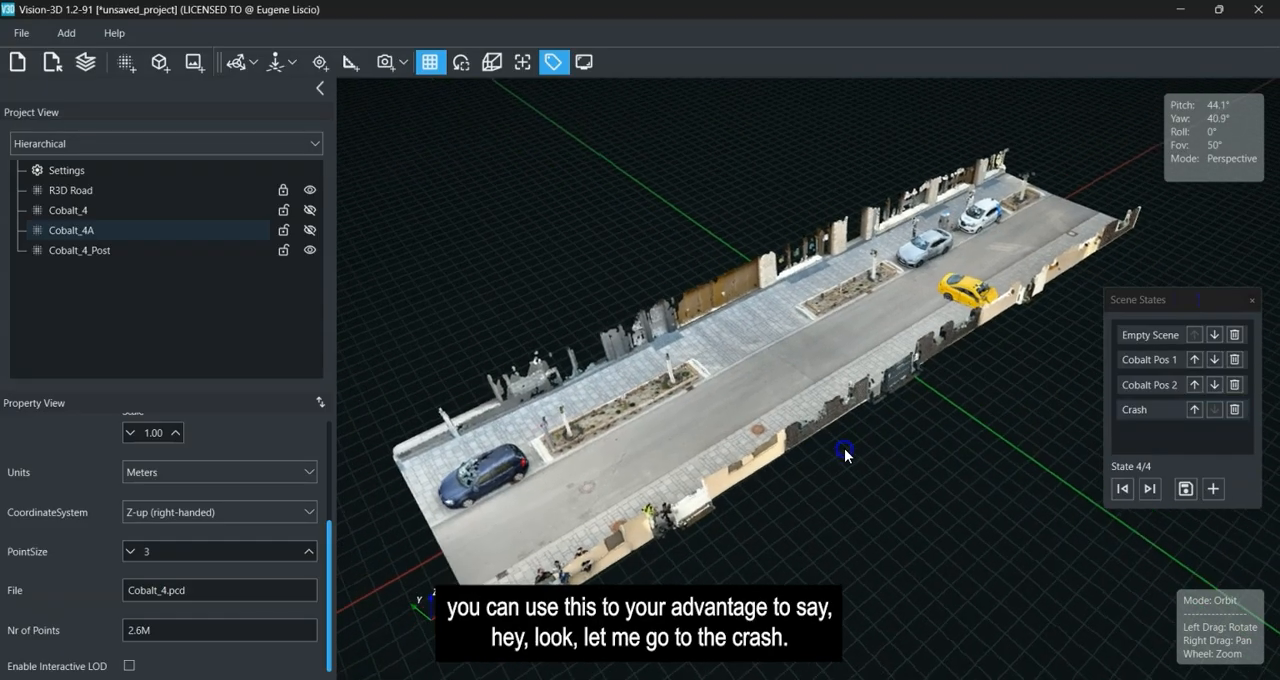
pyautogui.click(1144, 410)
pyautogui.click(1142, 382)
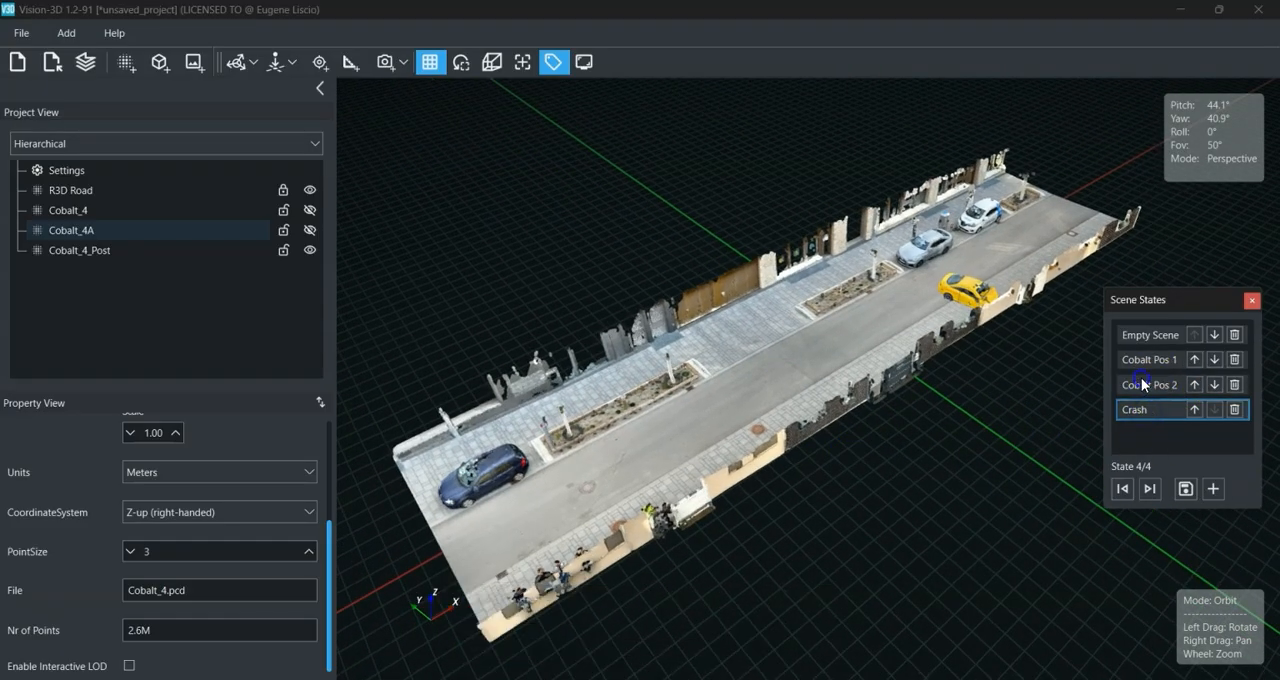
pyautogui.click(1147, 361)
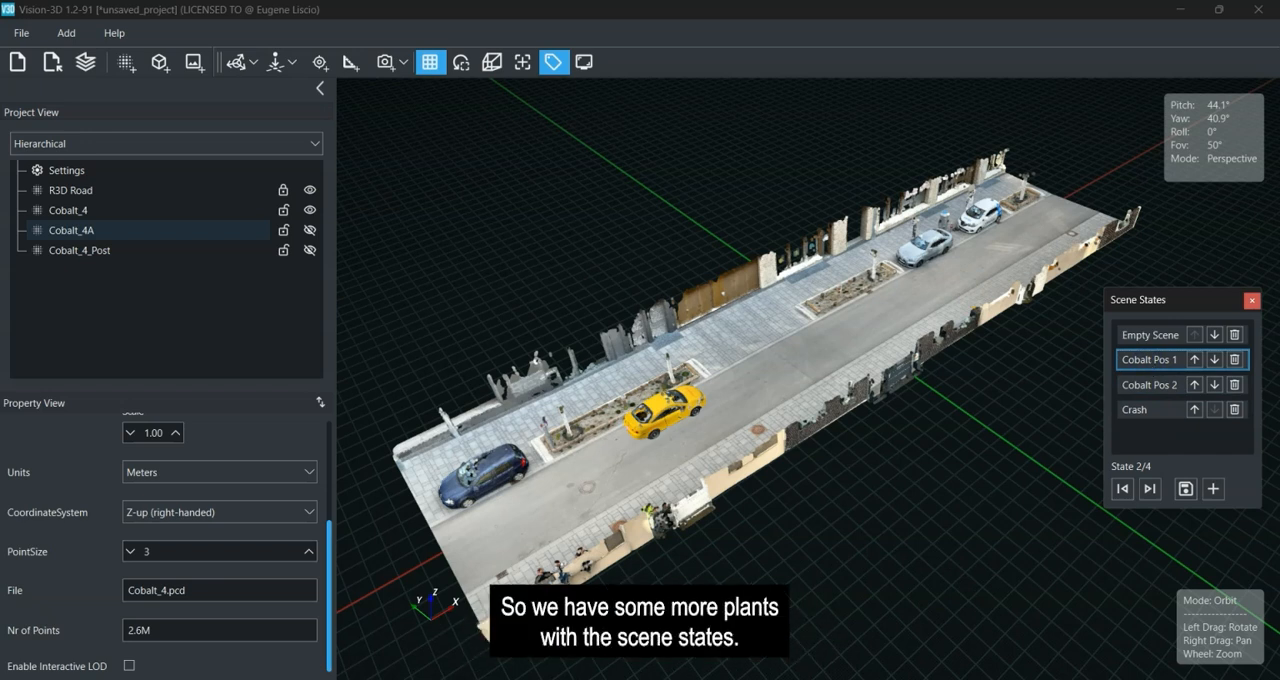
pyautogui.moveTo(1137, 299); pyautogui.dragTo(1132, 294)
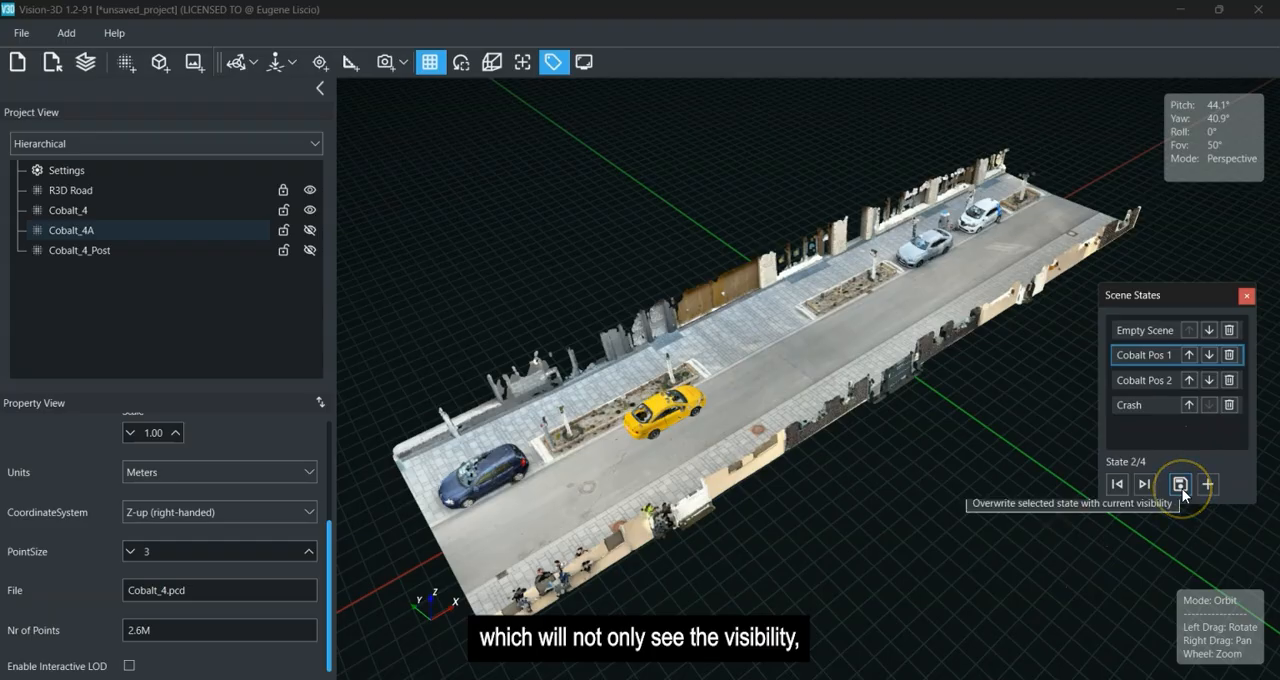
pyautogui.click(662, 410)
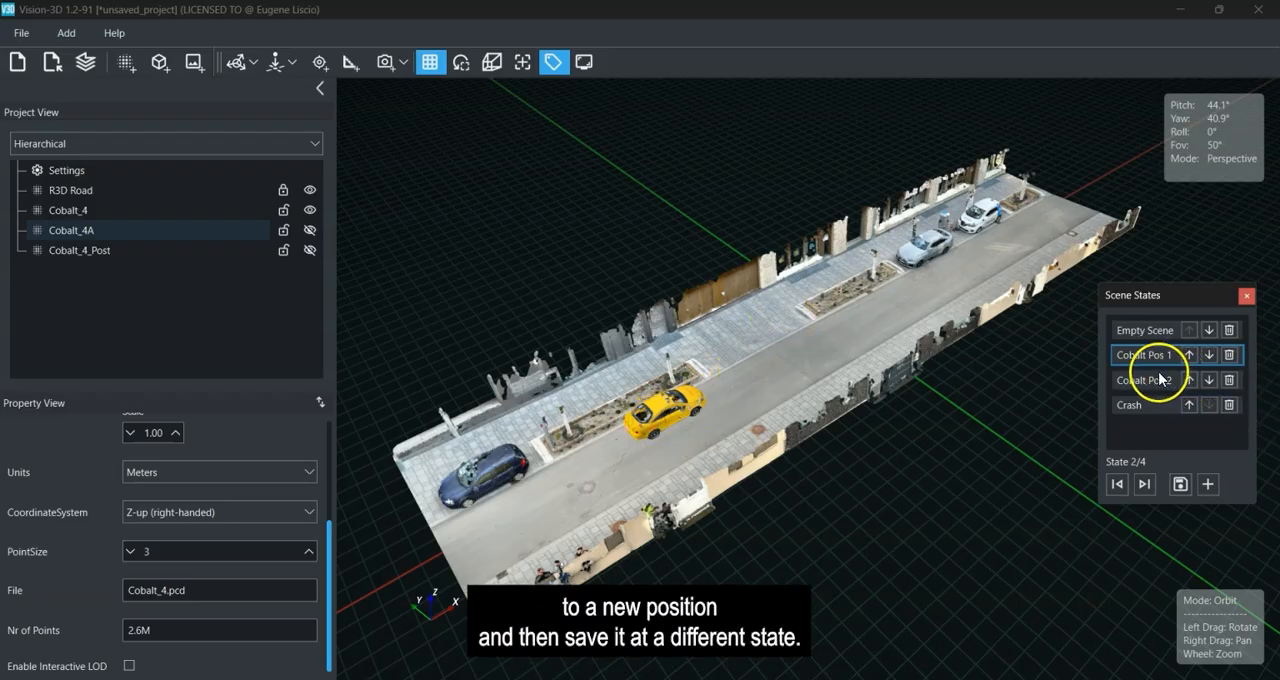
pyautogui.moveTo(830, 482); pyautogui.dragTo(715, 505)
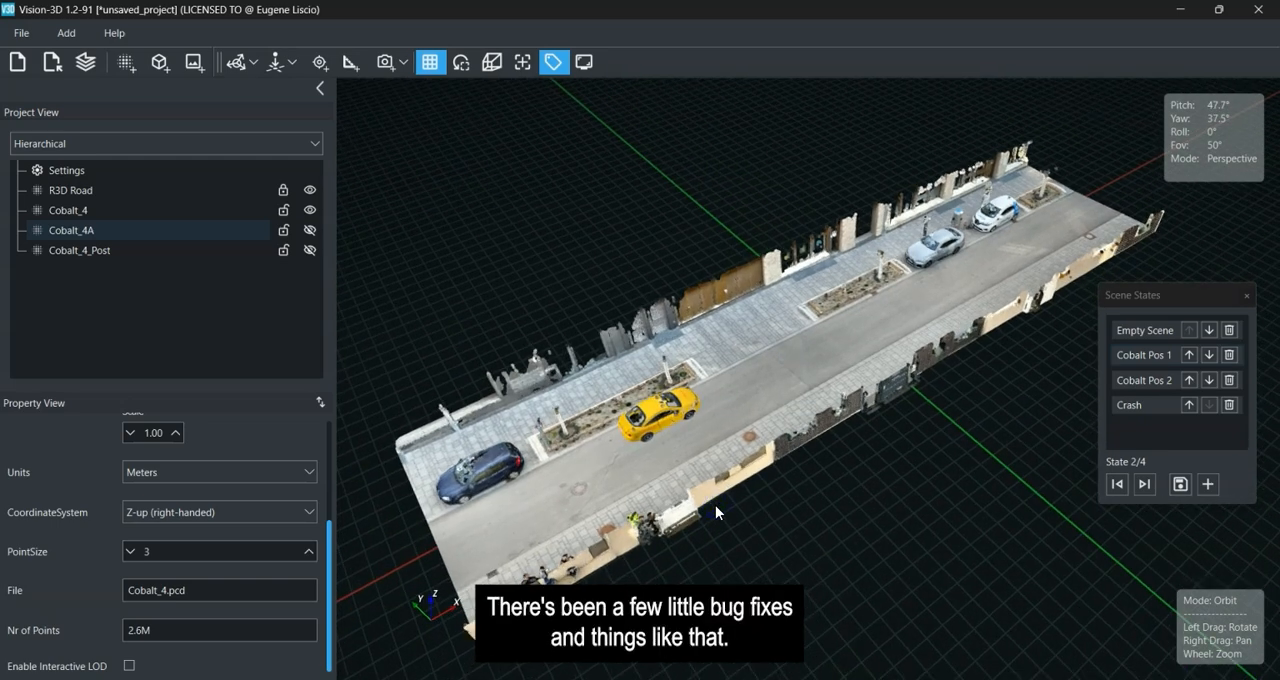